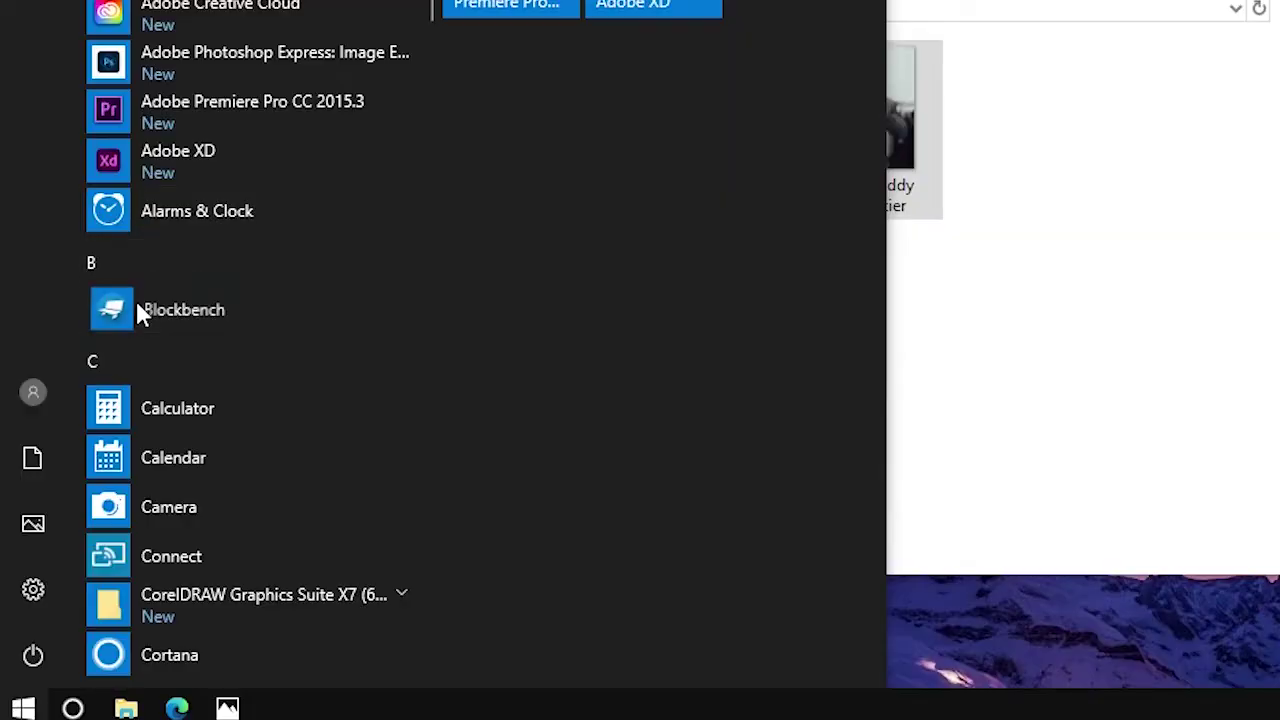
Launch Blockbench and create a new Skin model.
left_click(140, 312)
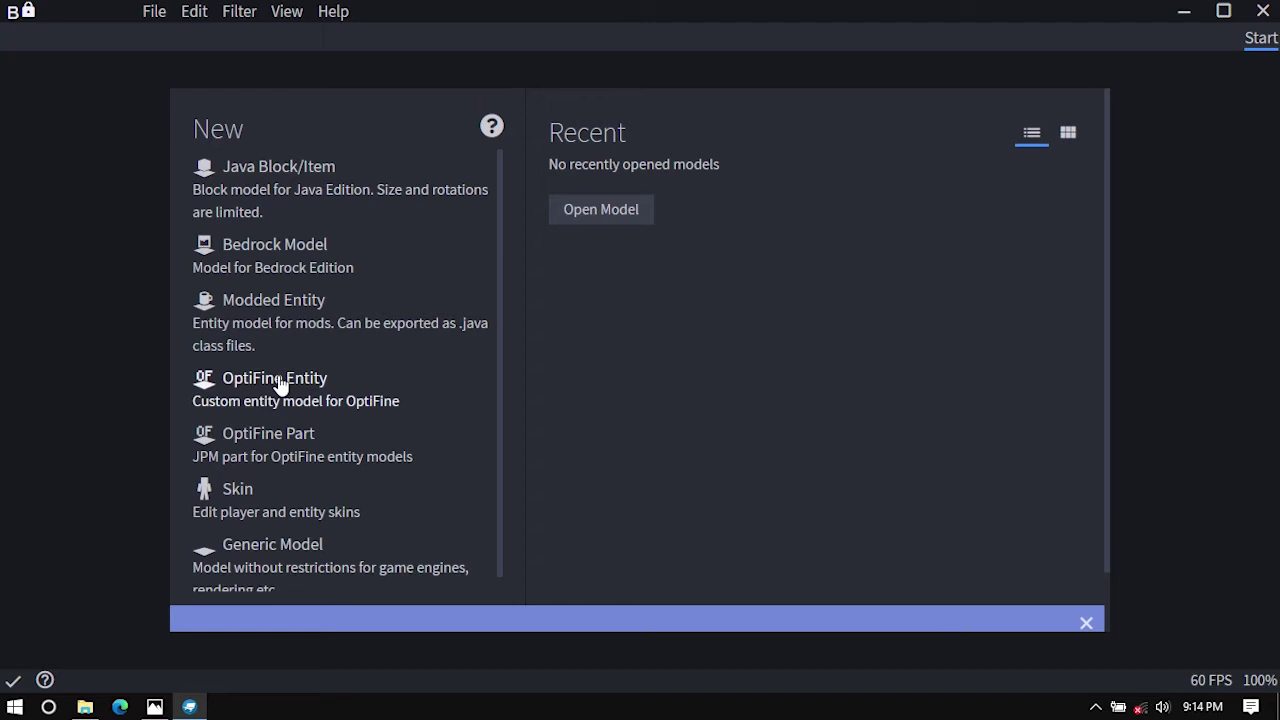
scroll(280, 385, "down", 1)
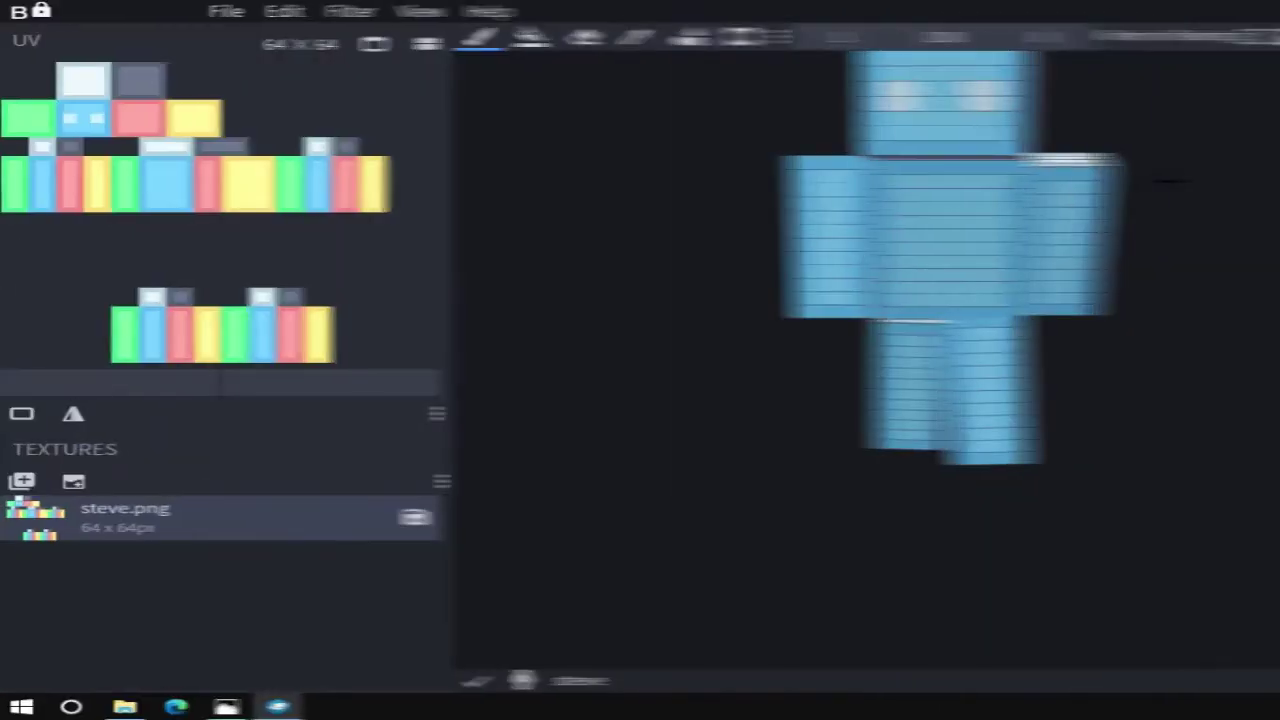
Hide all body-part groups in the outliner and show only the Head cube inside the Head group.
right_click_drag(1166, 183, 722, 279)
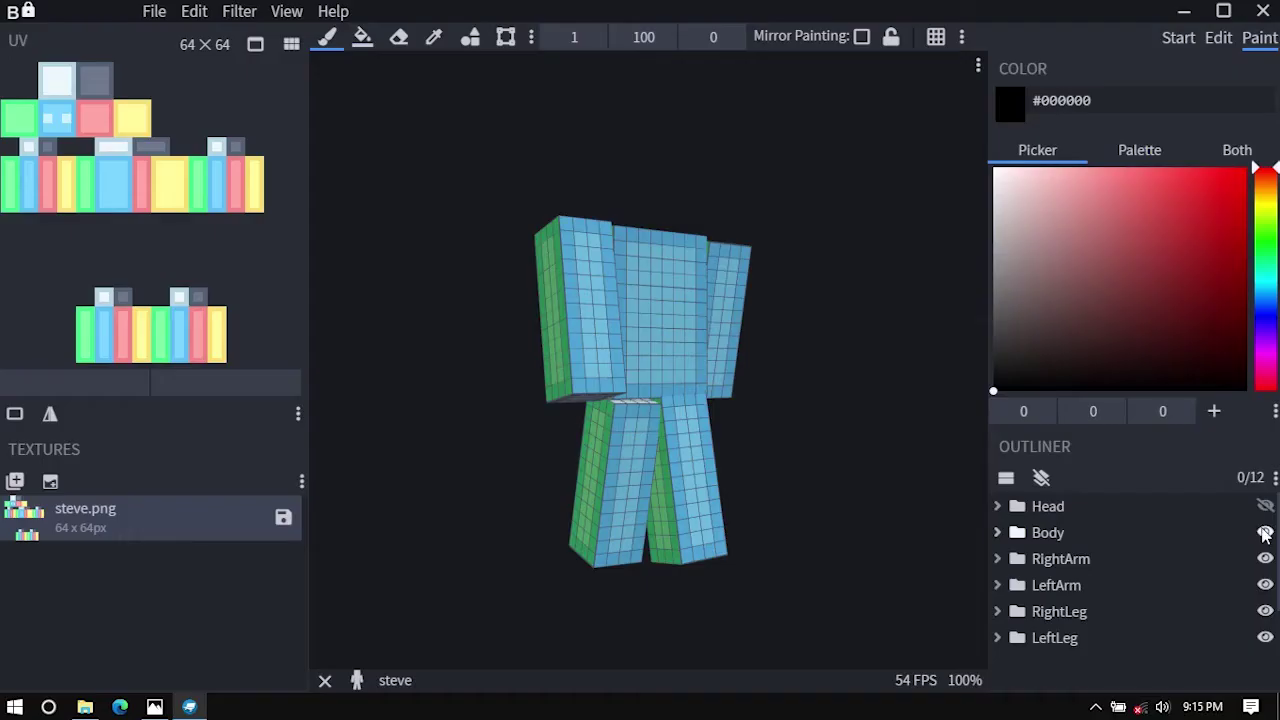
left_click(1265, 533)
left_click(1265, 559)
left_click(1265, 585)
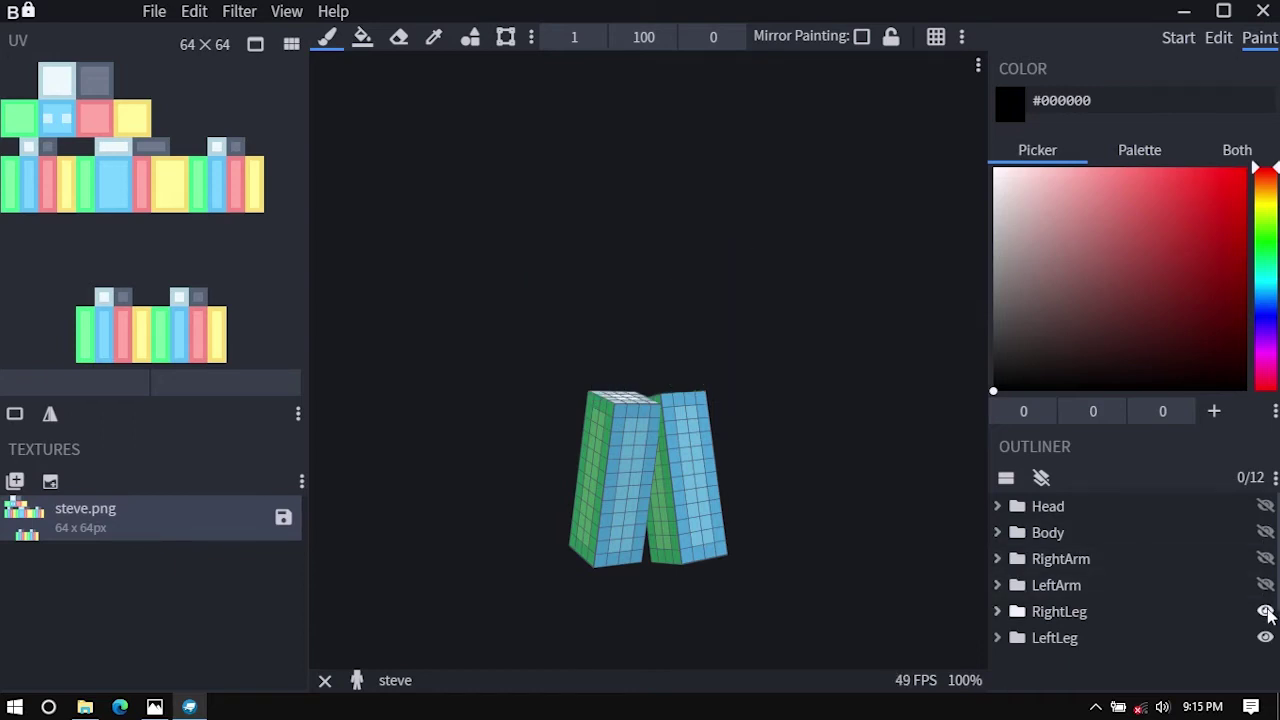
left_click(1265, 611)
left_click(1265, 635)
left_click(997, 506)
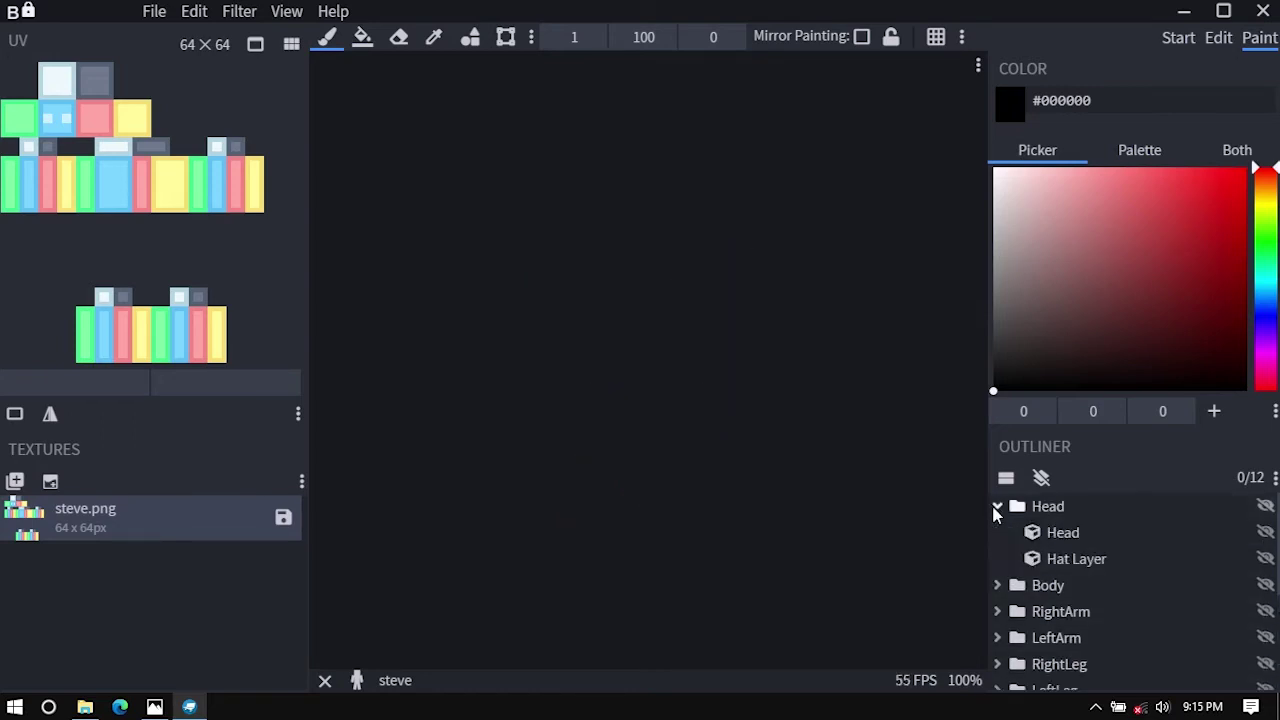
left_click(1265, 532)
left_click_drag(845, 333, 677, 237)
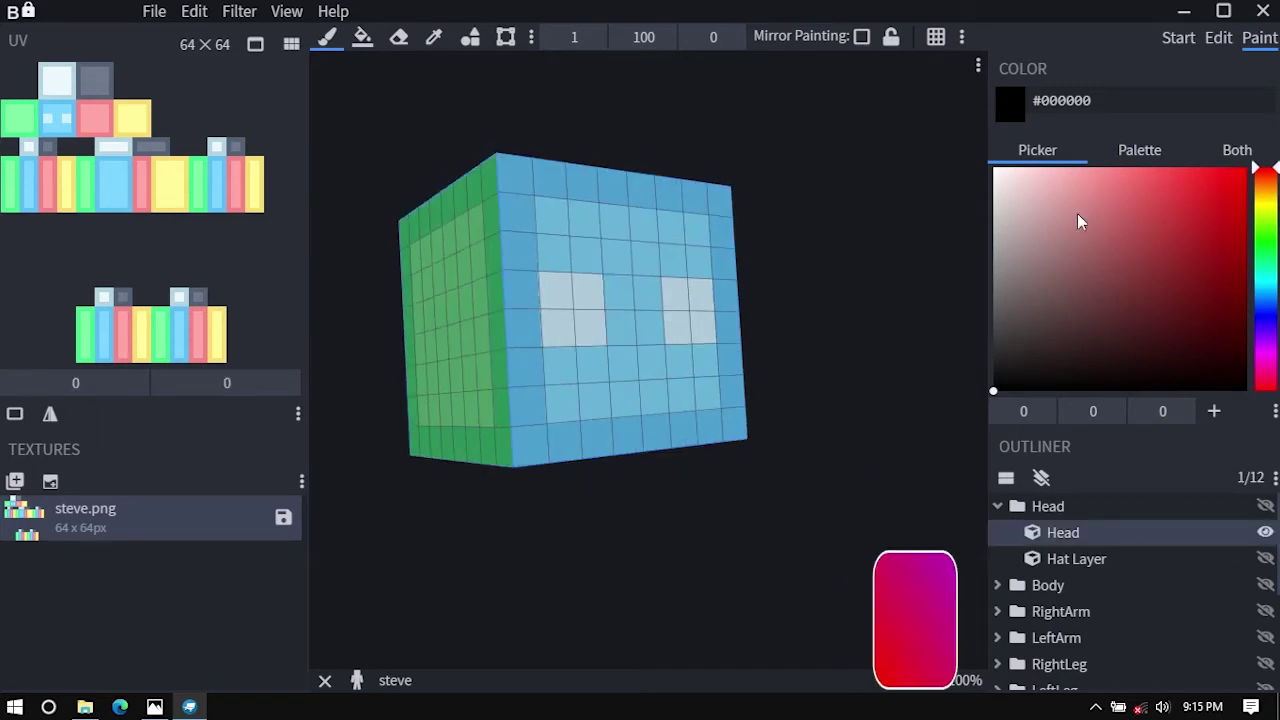
Set the paint colour to the skin tone #de9a62, comparing it with the reference photo in Photos.
left_click(1266, 199)
left_click_drag(1271, 200, 1272, 174)
left_click(1154, 171)
left_click(154, 707)
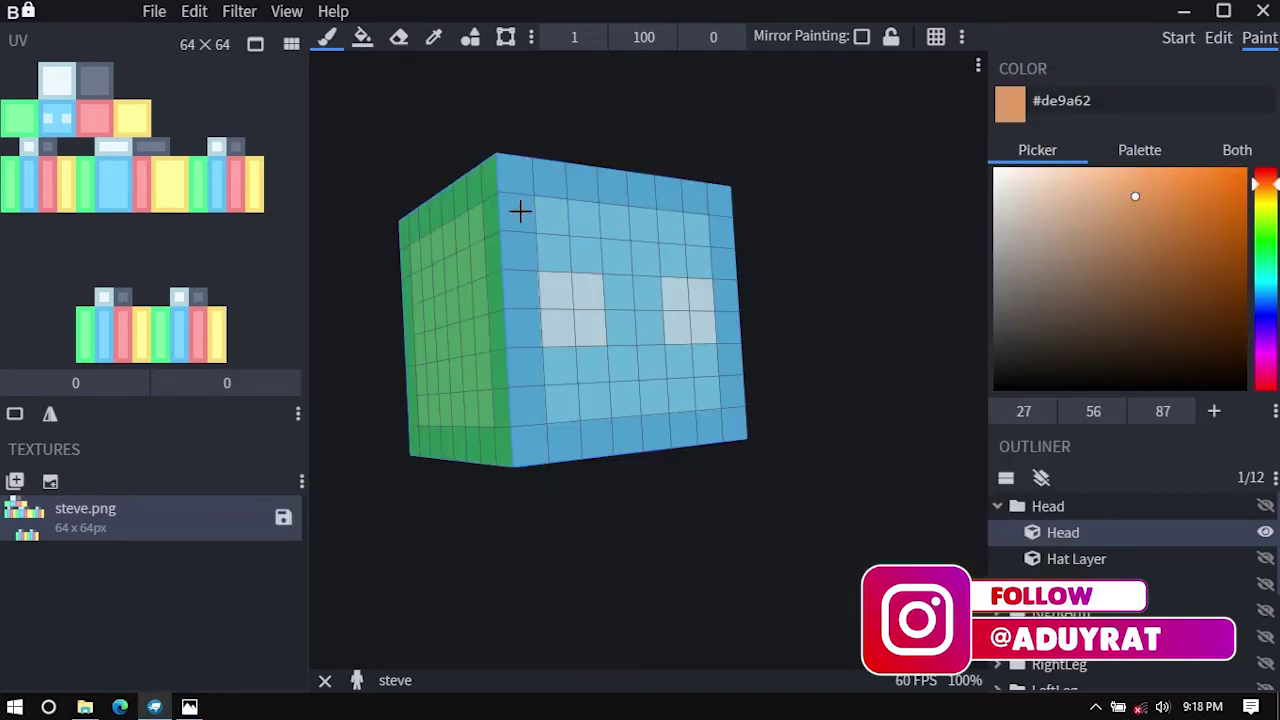
Paint the head's front around the eyes with #de9a62 and fill its remaining faces using the Paint Bucket in Face mode.
mouse_move(516, 176)
left_mouse_down()
mouse_move(509, 277)
mouse_move(529, 417)
mouse_move(566, 380)
mouse_move(612, 404)
mouse_move(629, 389)
mouse_move(623, 306)
left_mouse_up()
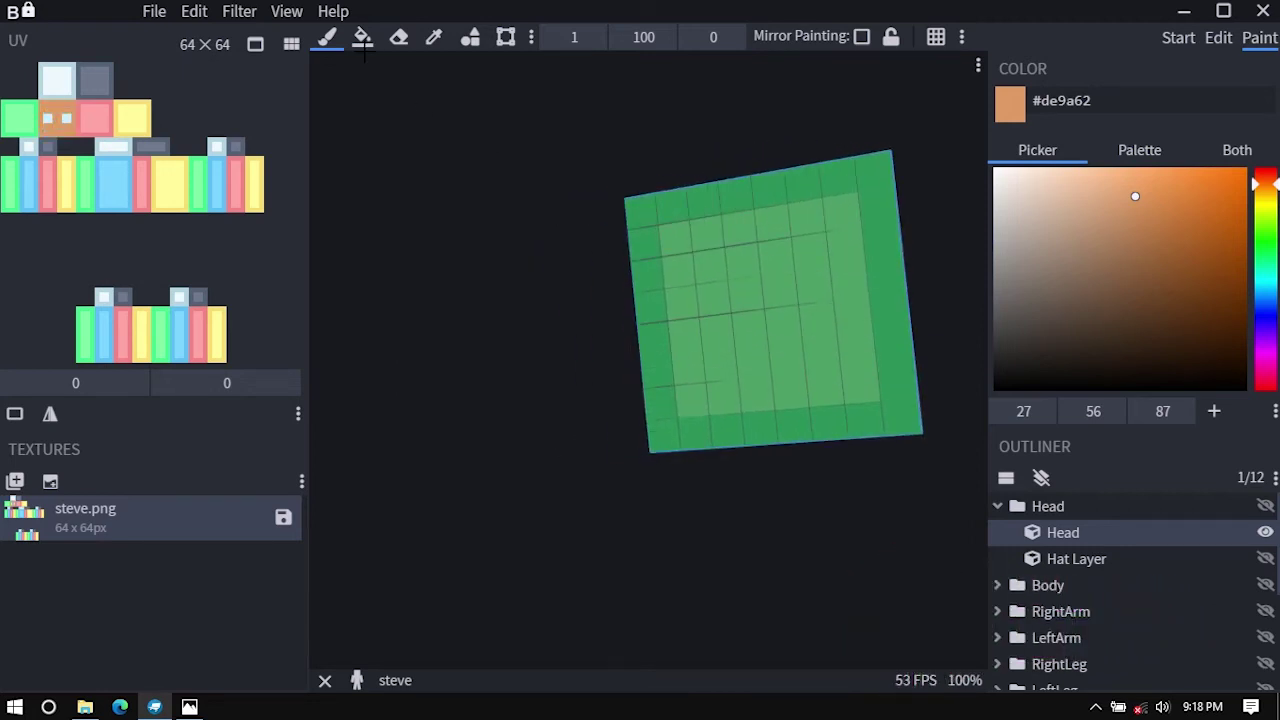
left_click(362, 37)
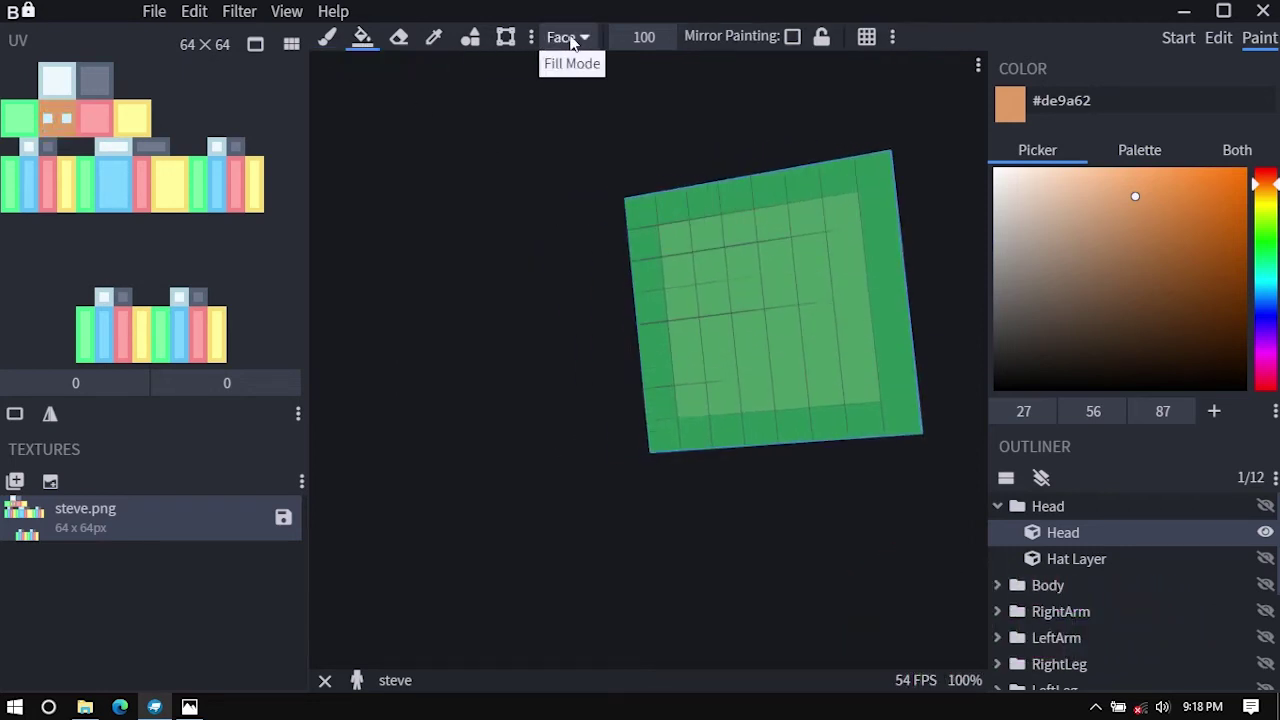
left_click(660, 219)
right_click_drag(513, 201, 740, 300)
left_click_drag(740, 301, 714, 220)
left_click(778, 280)
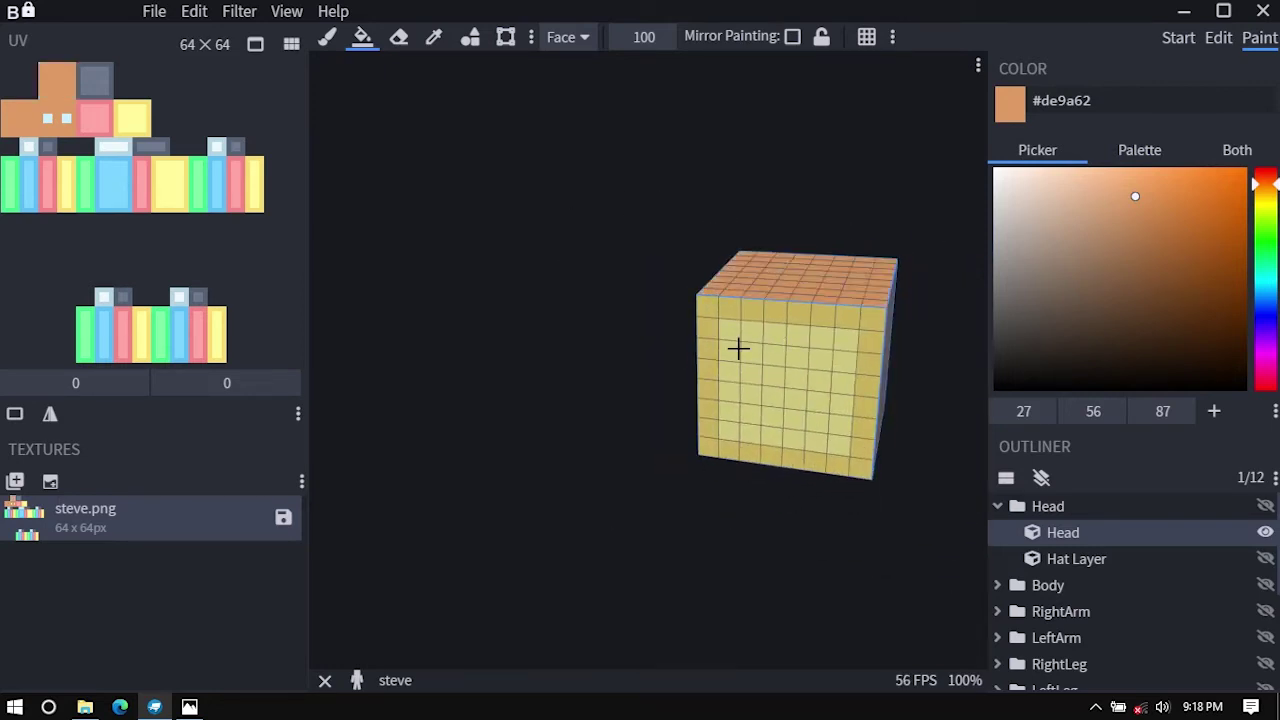
left_click(738, 348)
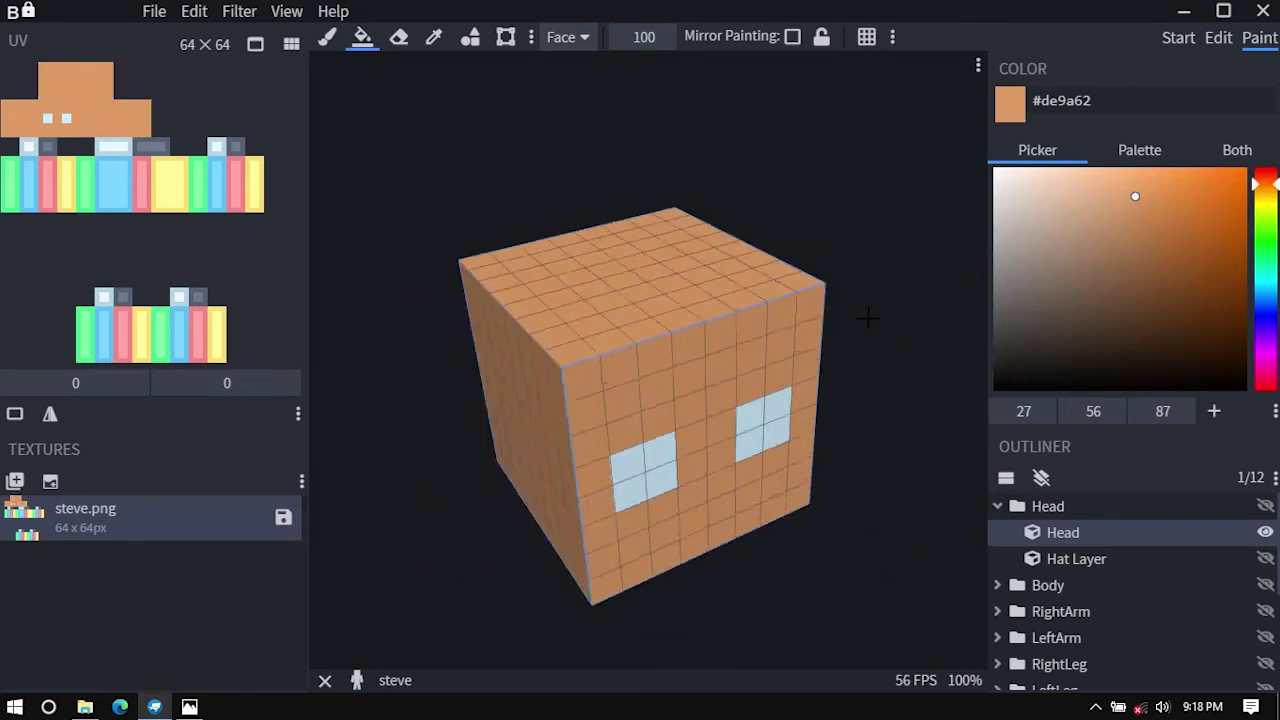
Check the face in the reference photo, set the paint colour to #000000 and paint the inner pixels of the eyes black.
left_click_drag(868, 320, 792, 350)
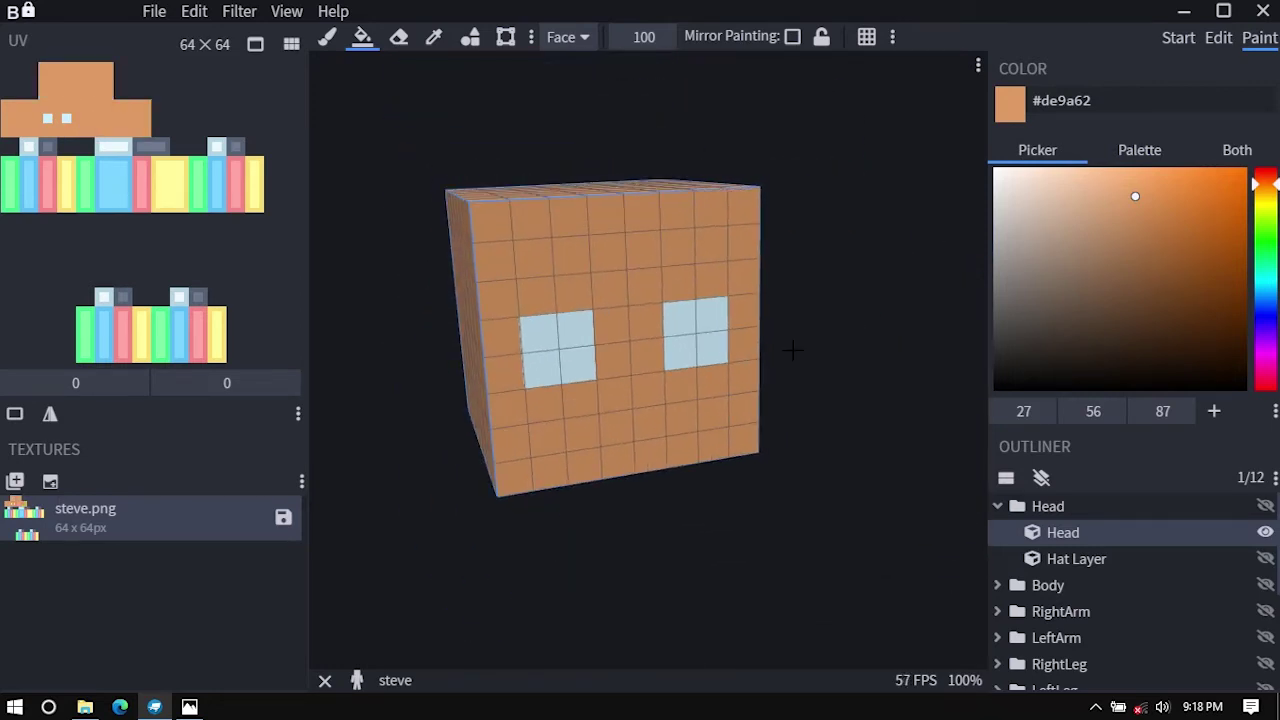
left_click(189, 707)
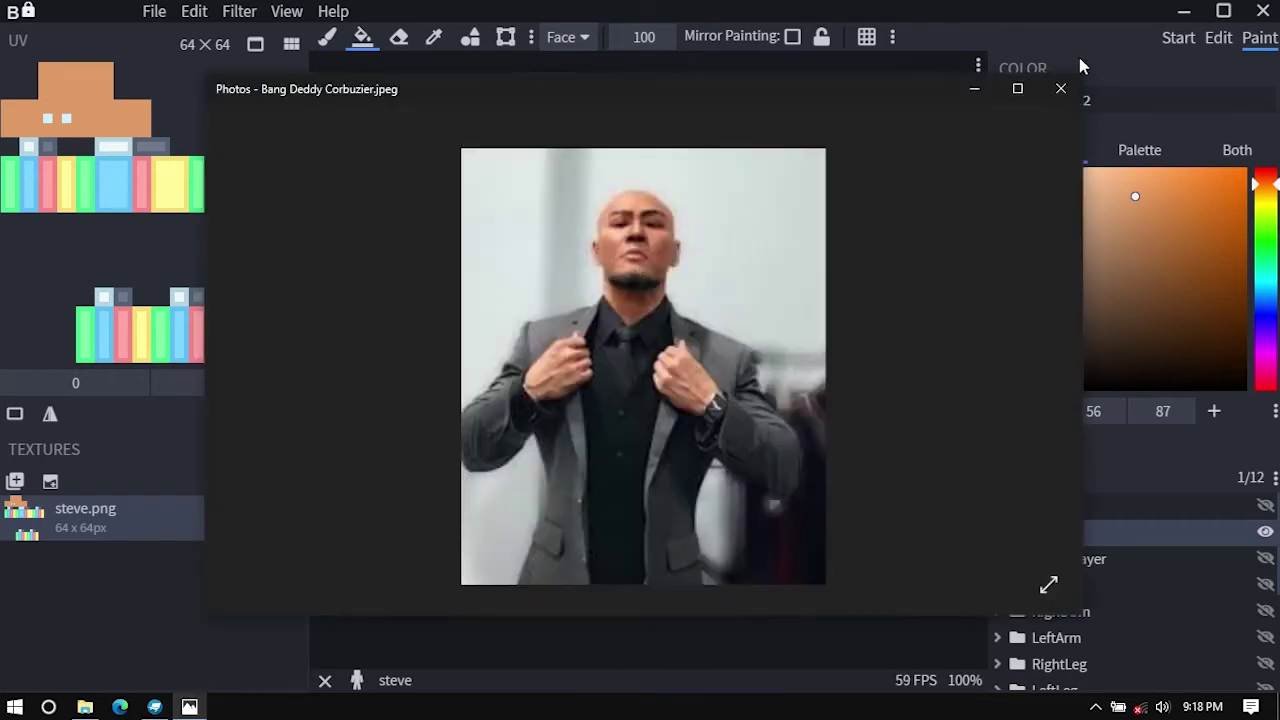
left_click(1072, 62)
left_click_drag(813, 318, 858, 320)
left_click_drag(1030, 342, 968, 403)
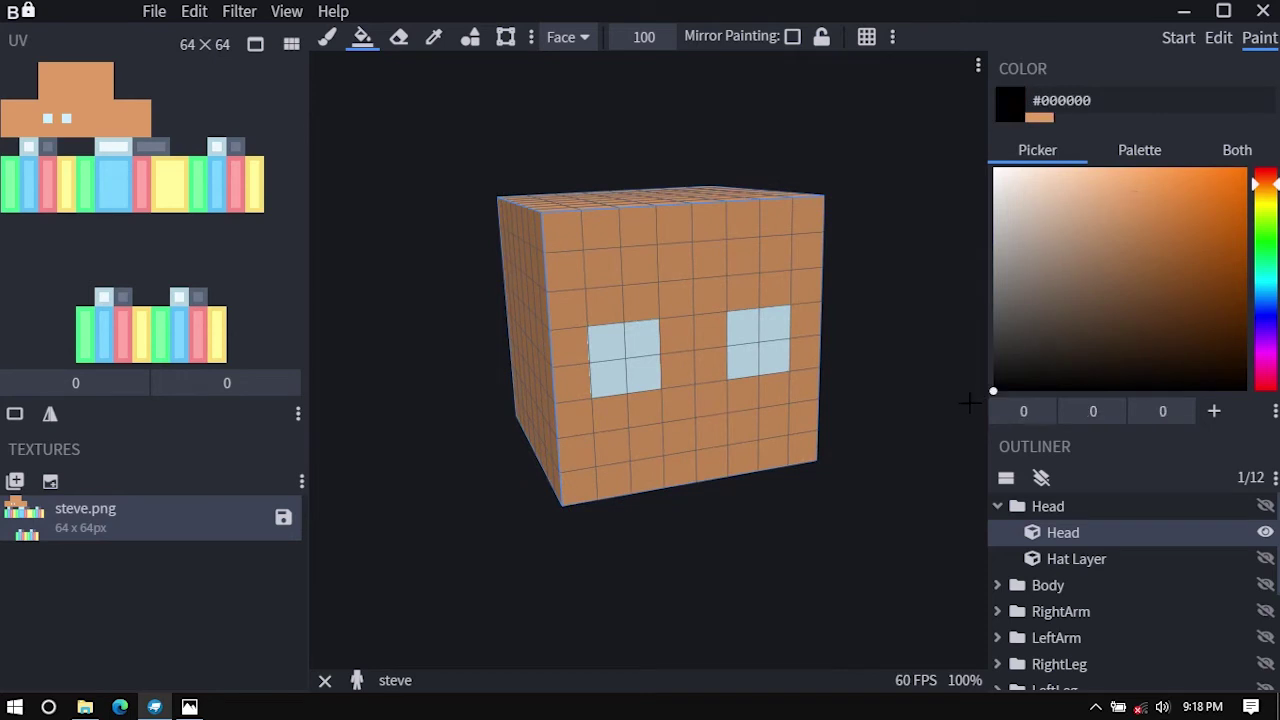
left_click(740, 333)
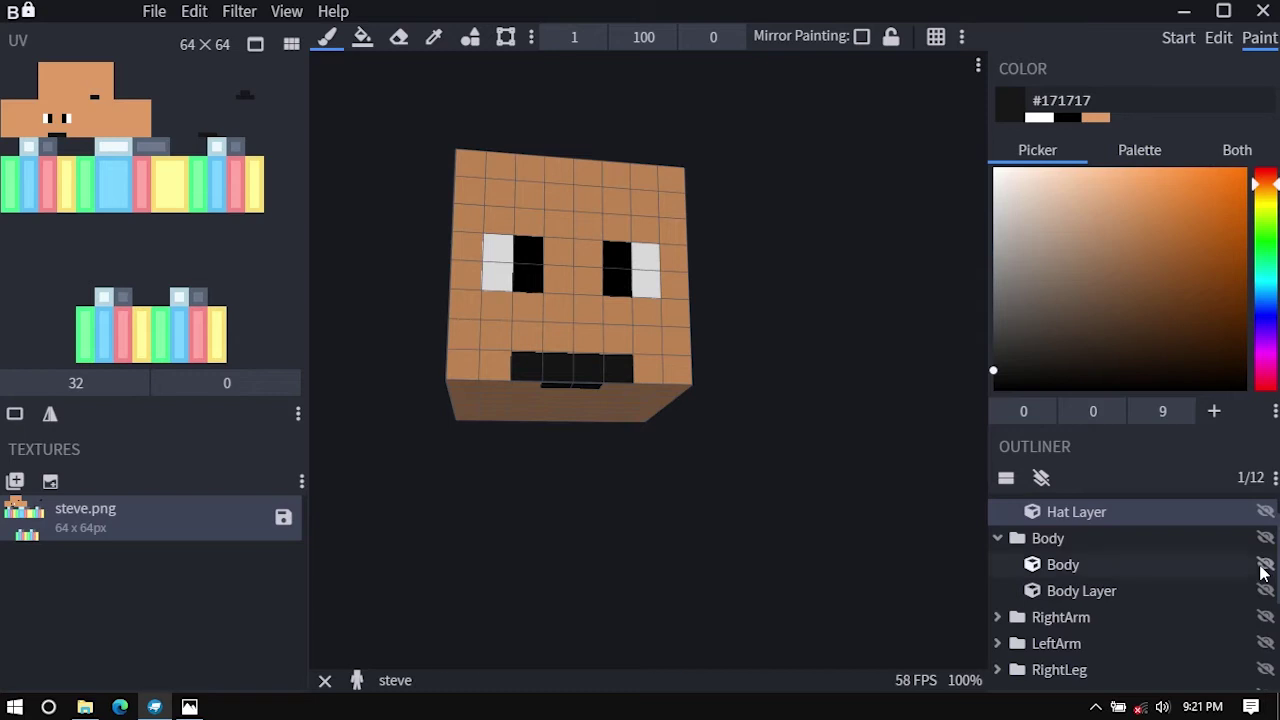
Show the Body cube and hide the Head cube so that only the torso is displayed.
left_click(1264, 564)
right_click_drag(744, 476, 780, 369)
left_click_drag(780, 369, 844, 388)
scroll(1241, 546, "up", 1)
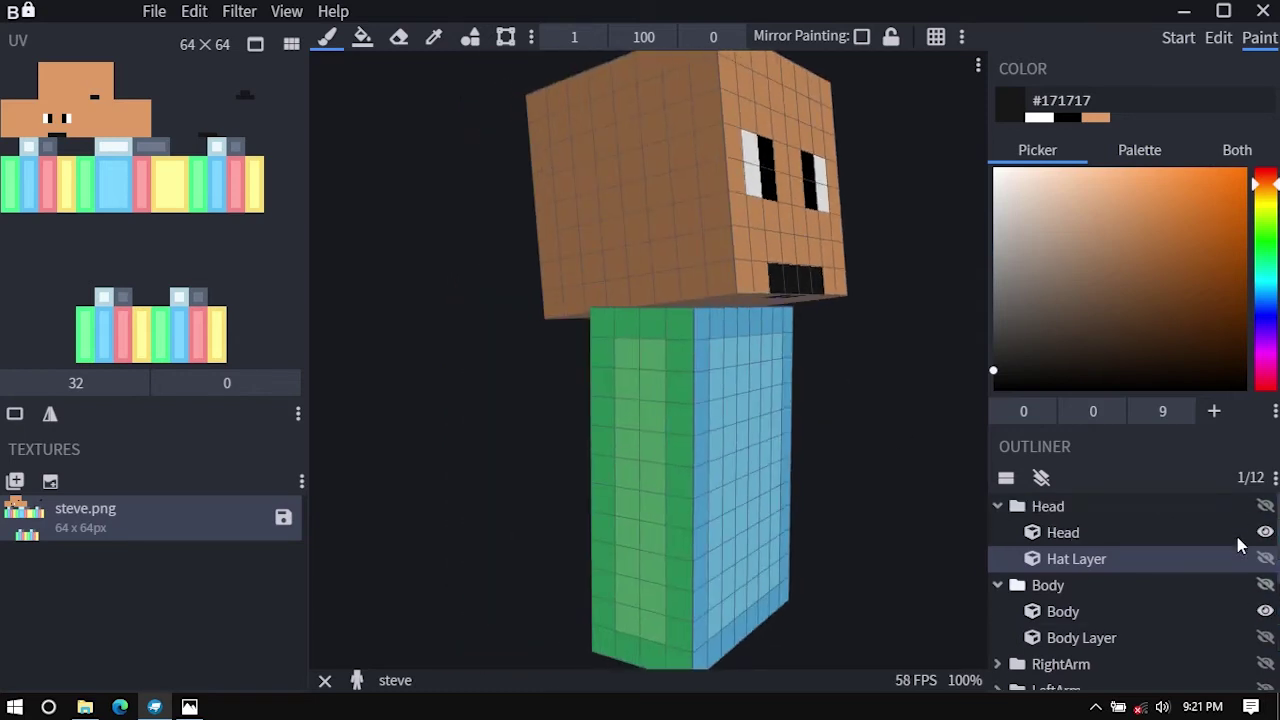
left_click(1265, 532)
left_click_drag(915, 406, 838, 463)
right_click_drag(817, 461, 841, 376)
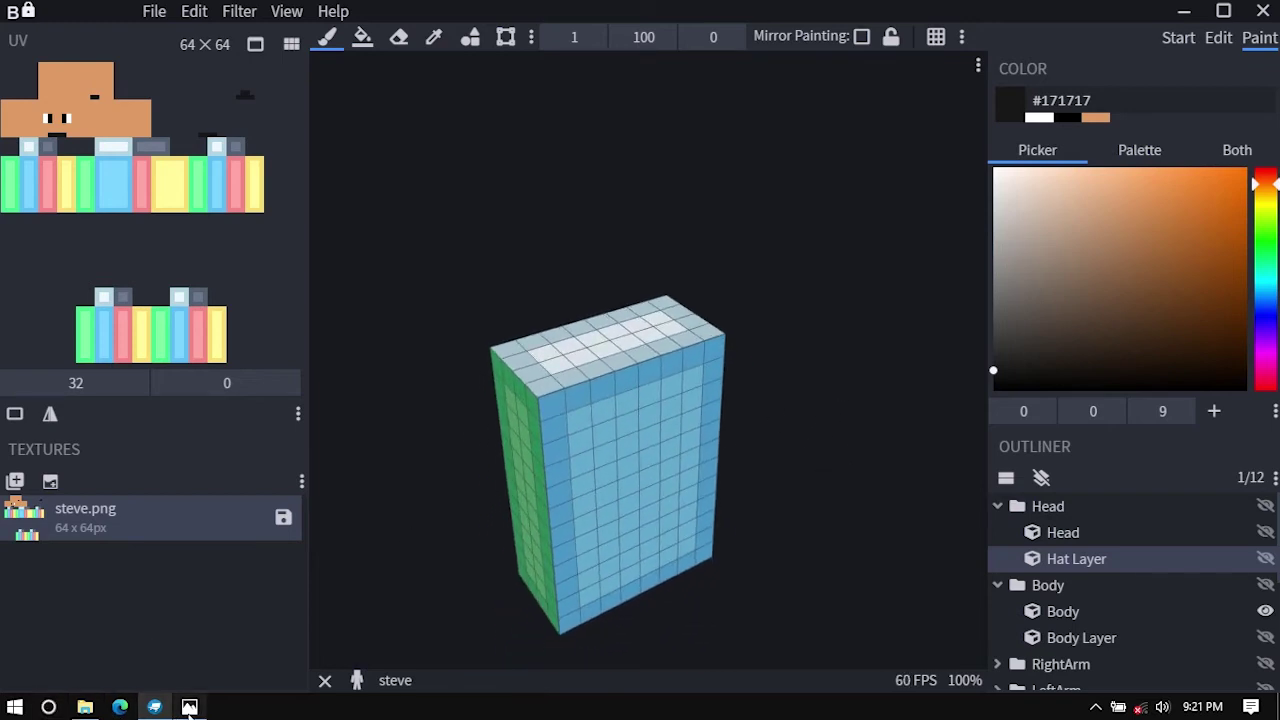
Check the shirt in the reference photo and fill every face of the Body cube with #171717 in Face mode.
left_click(189, 707)
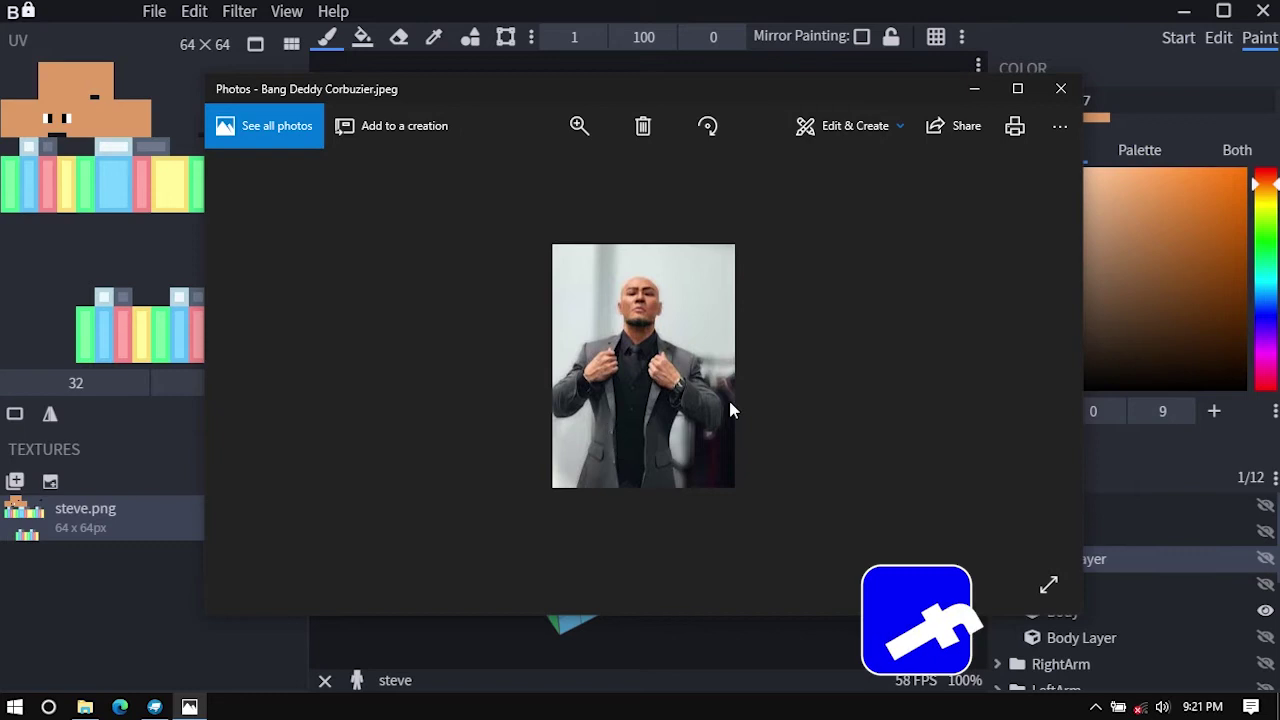
left_click(1154, 74)
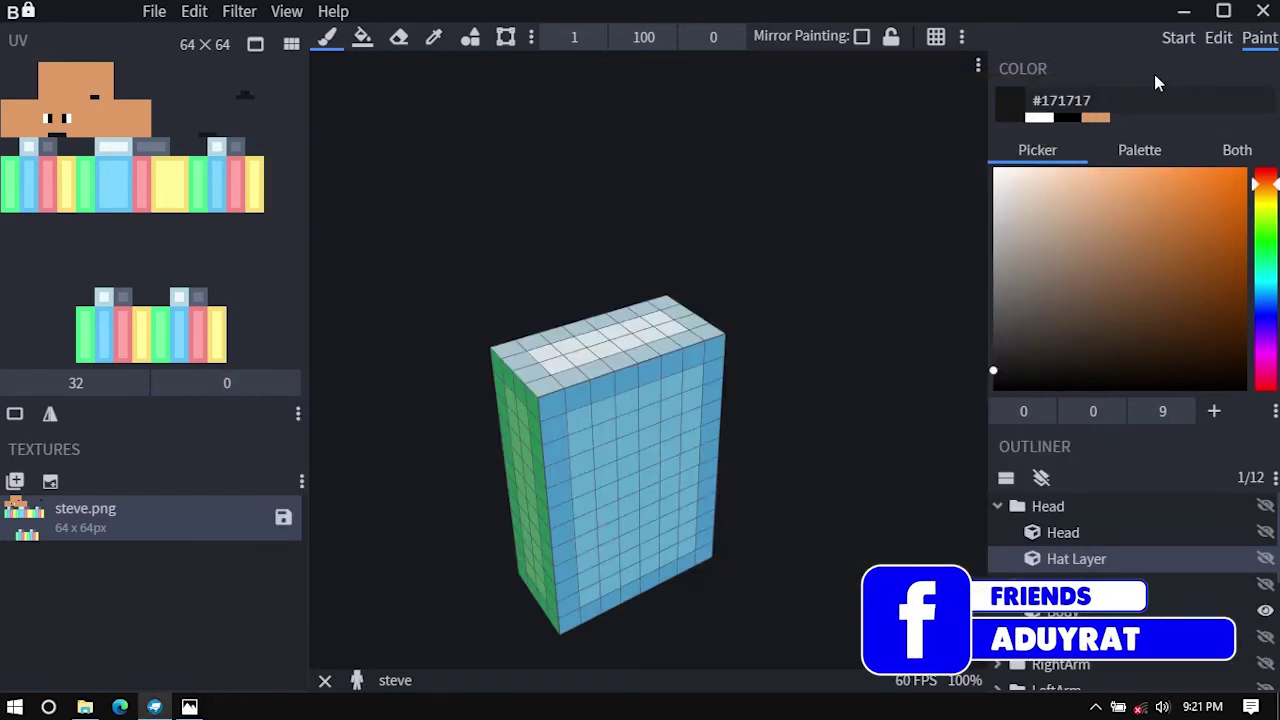
left_click(363, 37)
left_click(556, 352)
left_click(595, 416)
left_click(526, 443)
mouse_move(757, 403)
left_mouse_down()
mouse_move(697, 354)
mouse_move(608, 318)
left_mouse_up()
left_click(628, 321)
left_click_drag(860, 360, 769, 364)
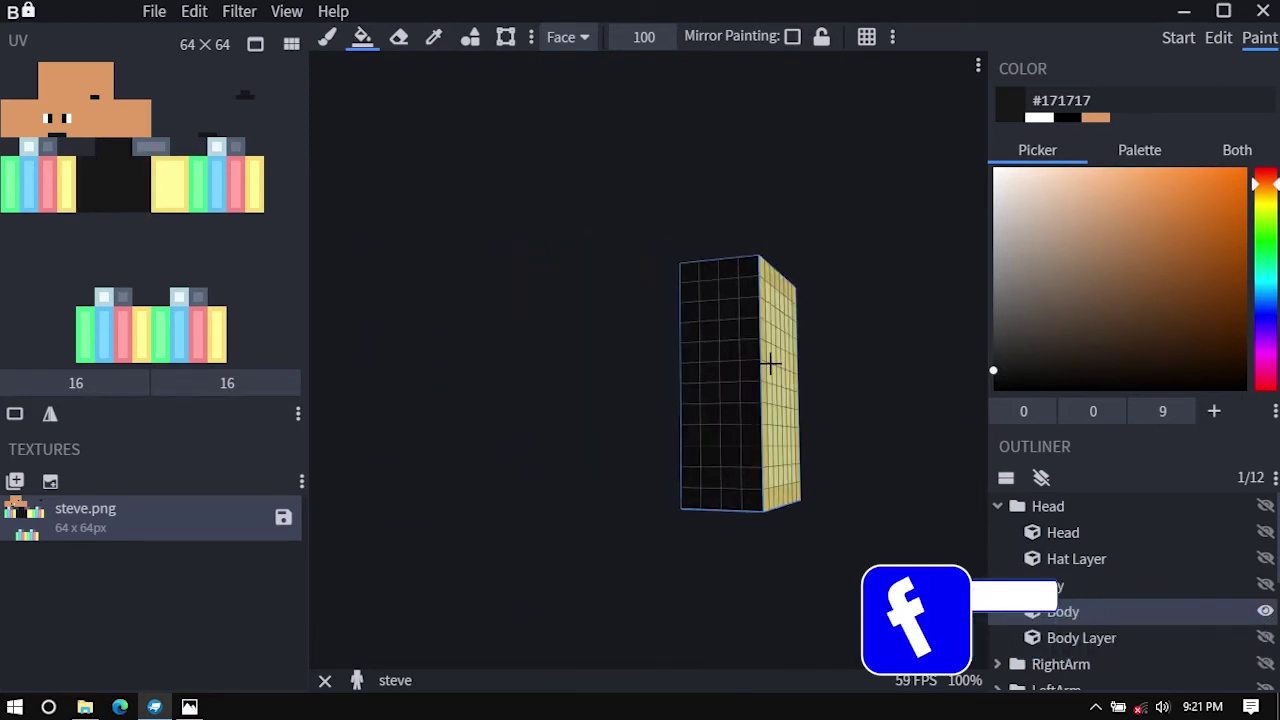
left_click(770, 366)
left_click_drag(877, 409, 789, 305)
left_click(846, 429)
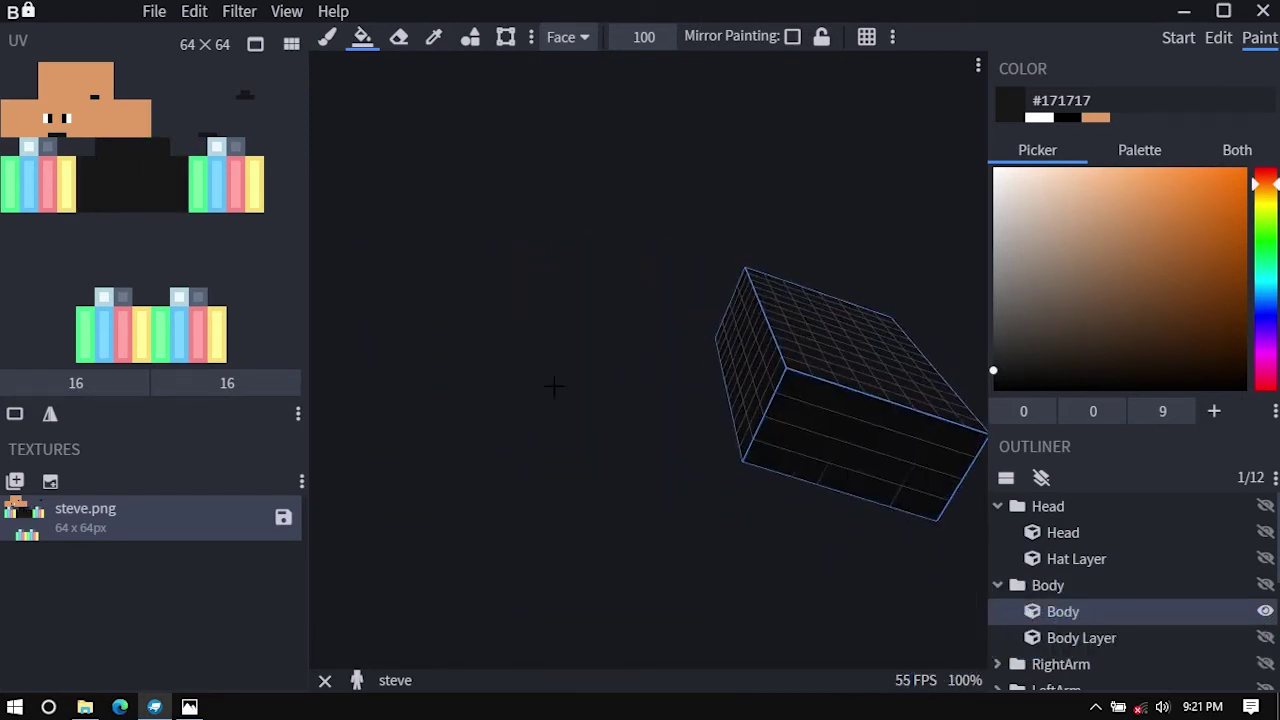
Set the paint colour to #424242 and paint a vertical row of five single-pixel shirt buttons on the torso's front.
left_click_drag(554, 386, 428, 407)
left_click_drag(877, 351, 1128, 461)
left_click(189, 707)
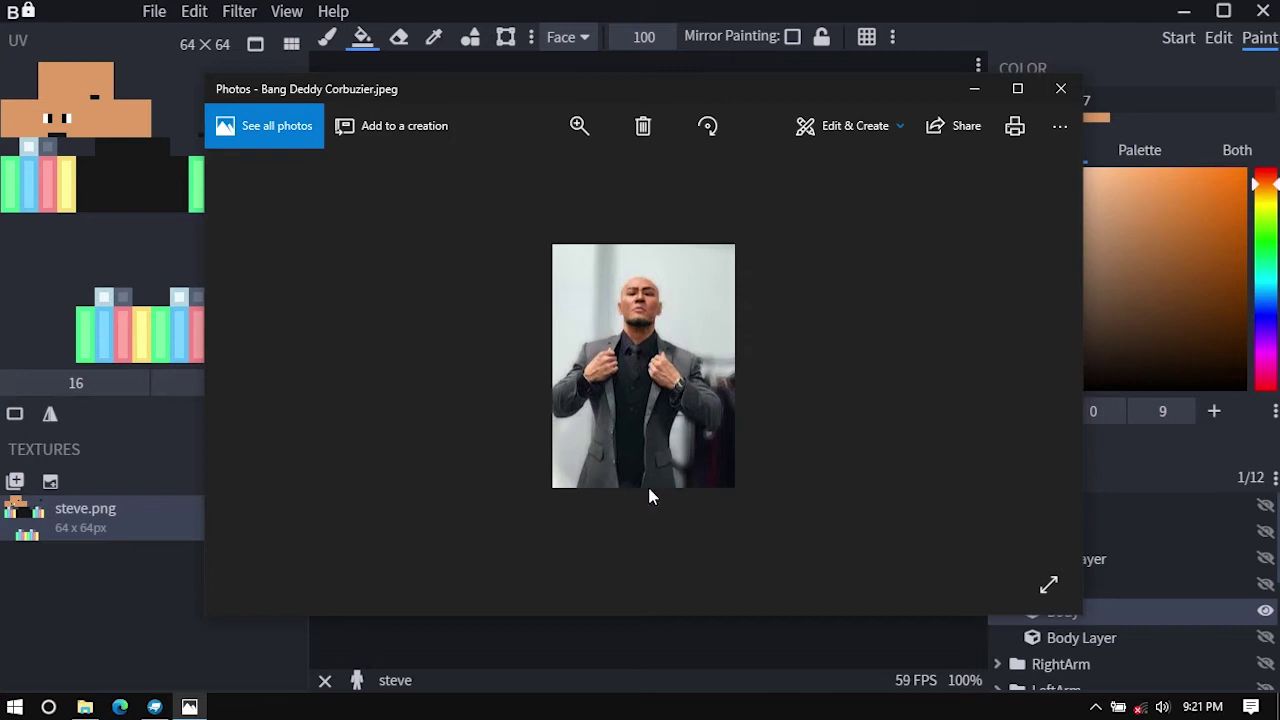
left_click(722, 630)
left_click_drag(996, 356, 985, 332)
left_click_drag(857, 331, 897, 329)
left_click(1262, 532)
left_click(1256, 533)
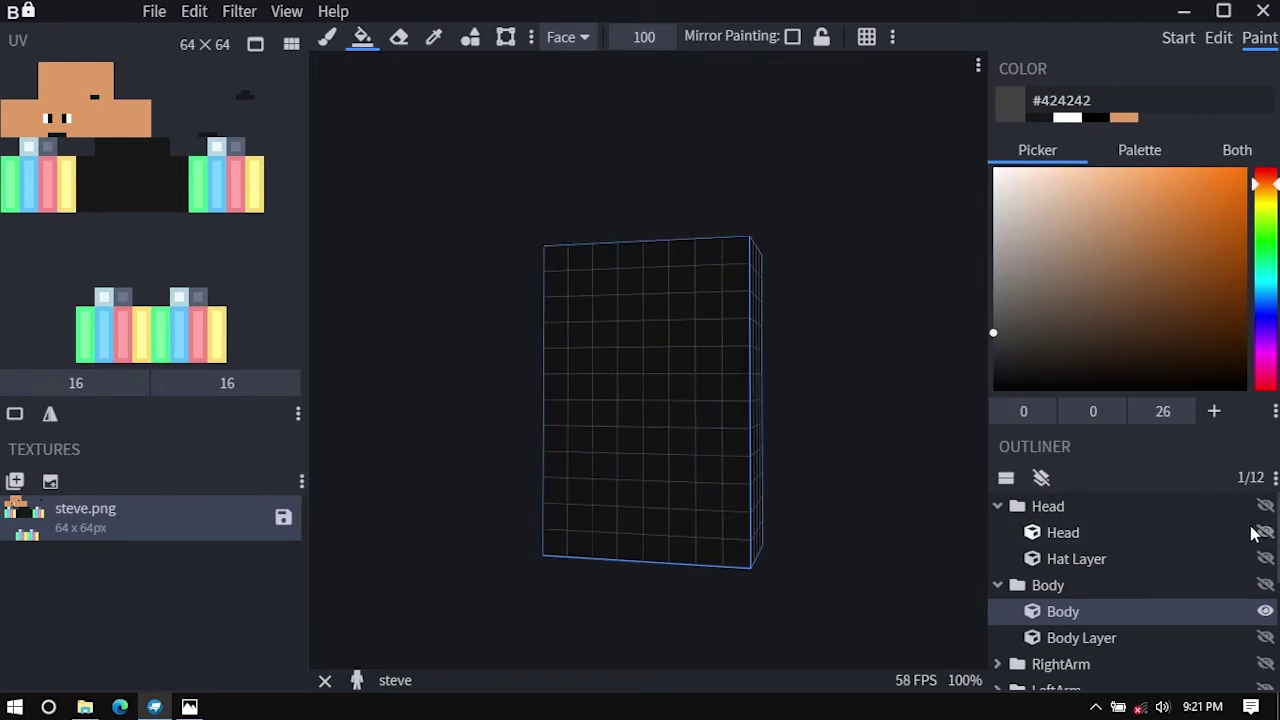
left_click(643, 305)
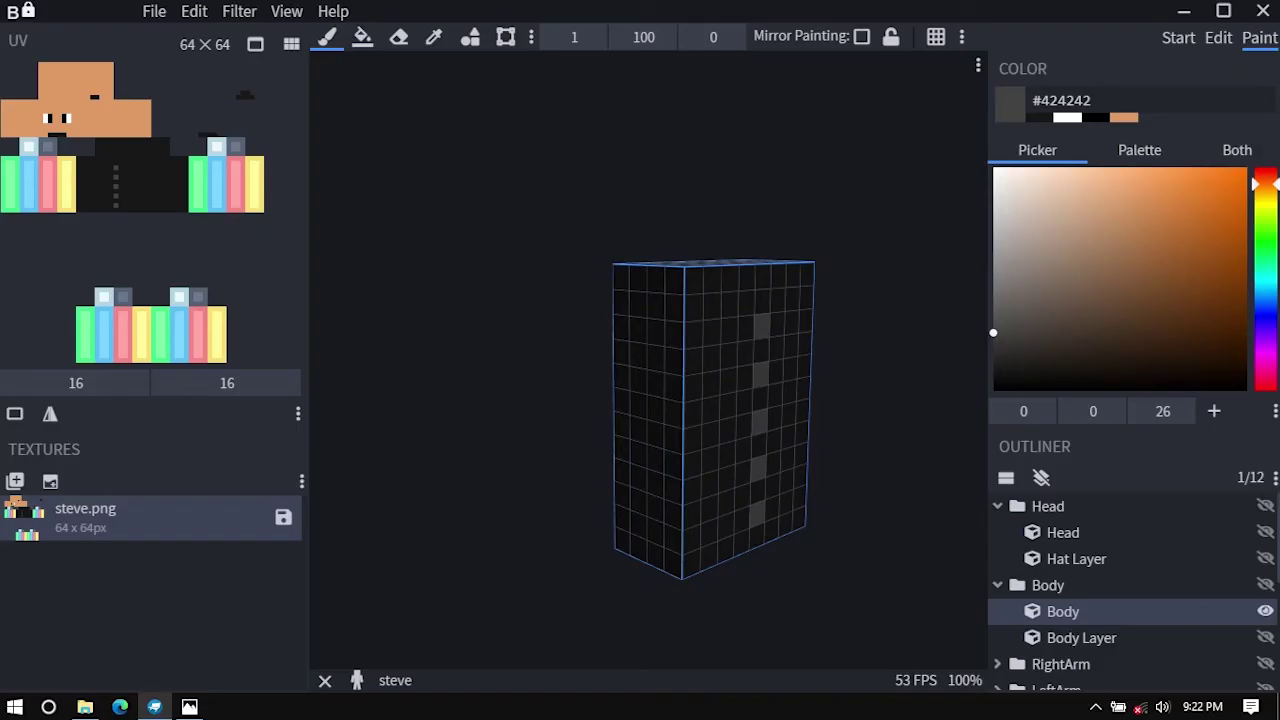
Show the Body Layer and turn off the painting grid.
left_click(1265, 637)
mouse_move(903, 437)
left_mouse_down()
mouse_move(752, 406)
mouse_move(668, 372)
left_mouse_up()
left_click(935, 36)
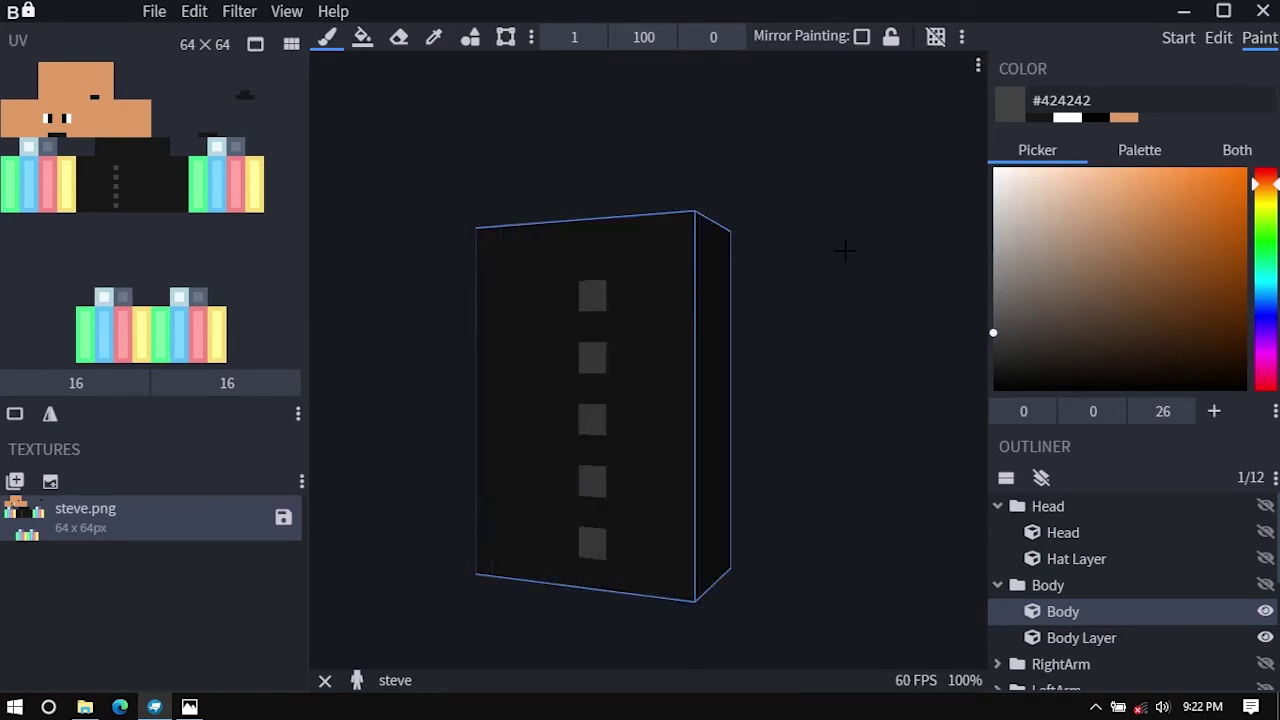
Compare with the reference photo and paint a #4a4a4a suit jacket on the Body Layer, leaving the front open over the buttons.
left_click(189, 707)
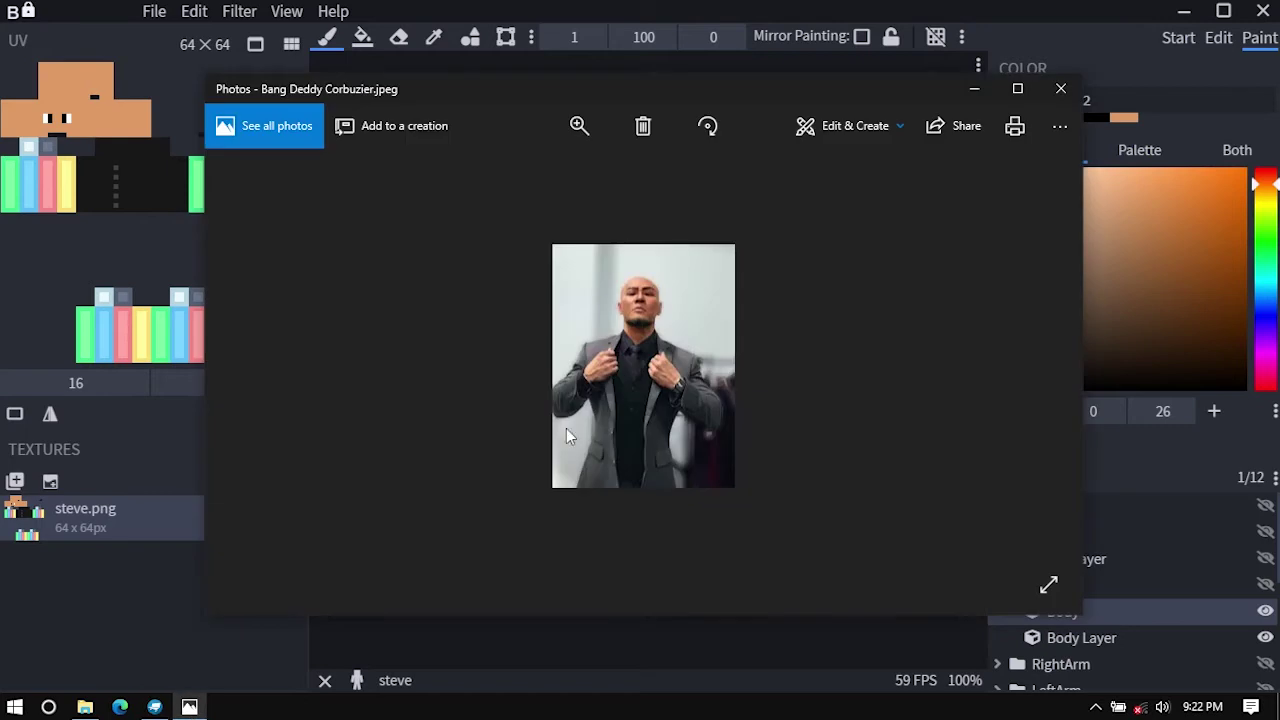
left_click(649, 637)
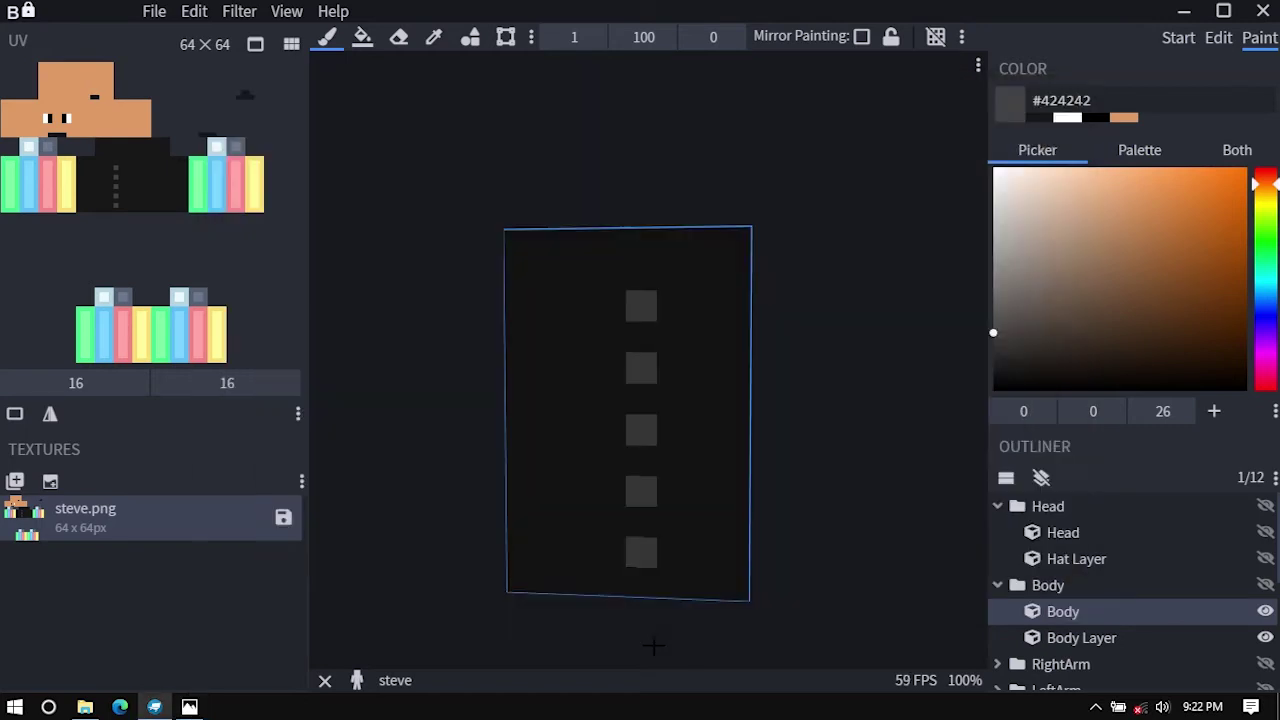
left_click_drag(1040, 293, 969, 288)
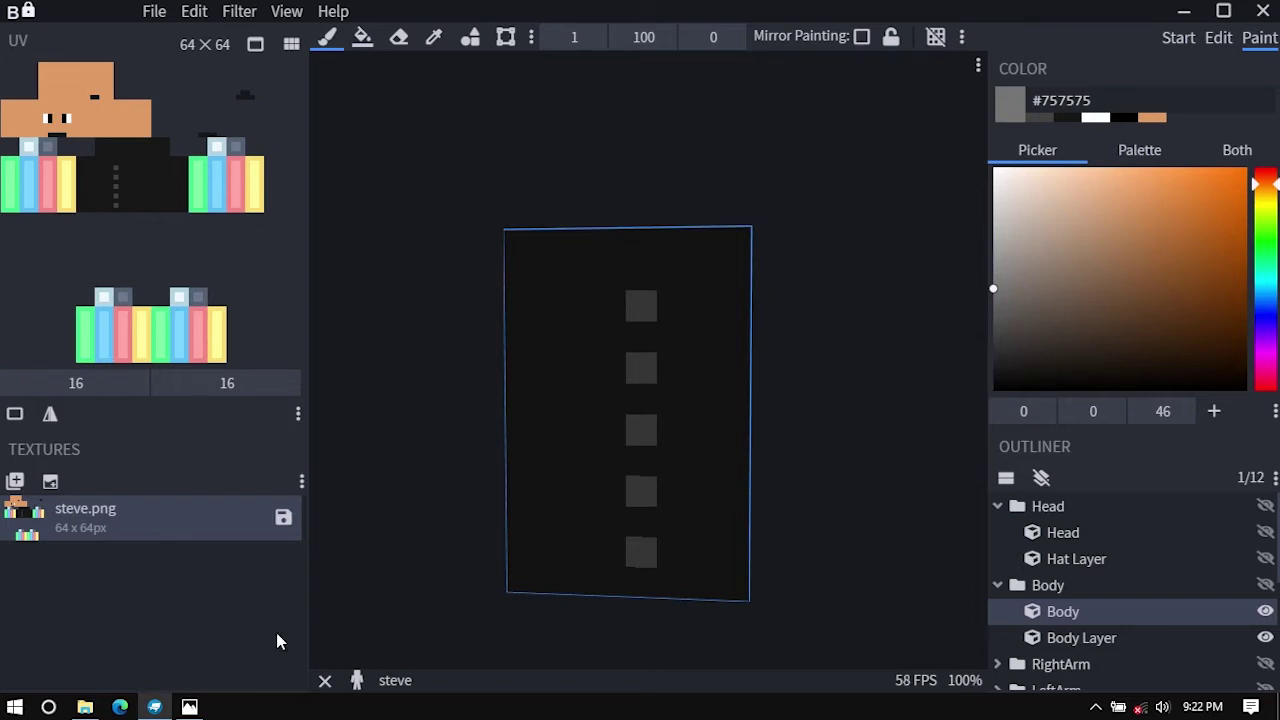
left_click(189, 707)
left_click(535, 636)
left_click_drag(681, 241, 700, 500)
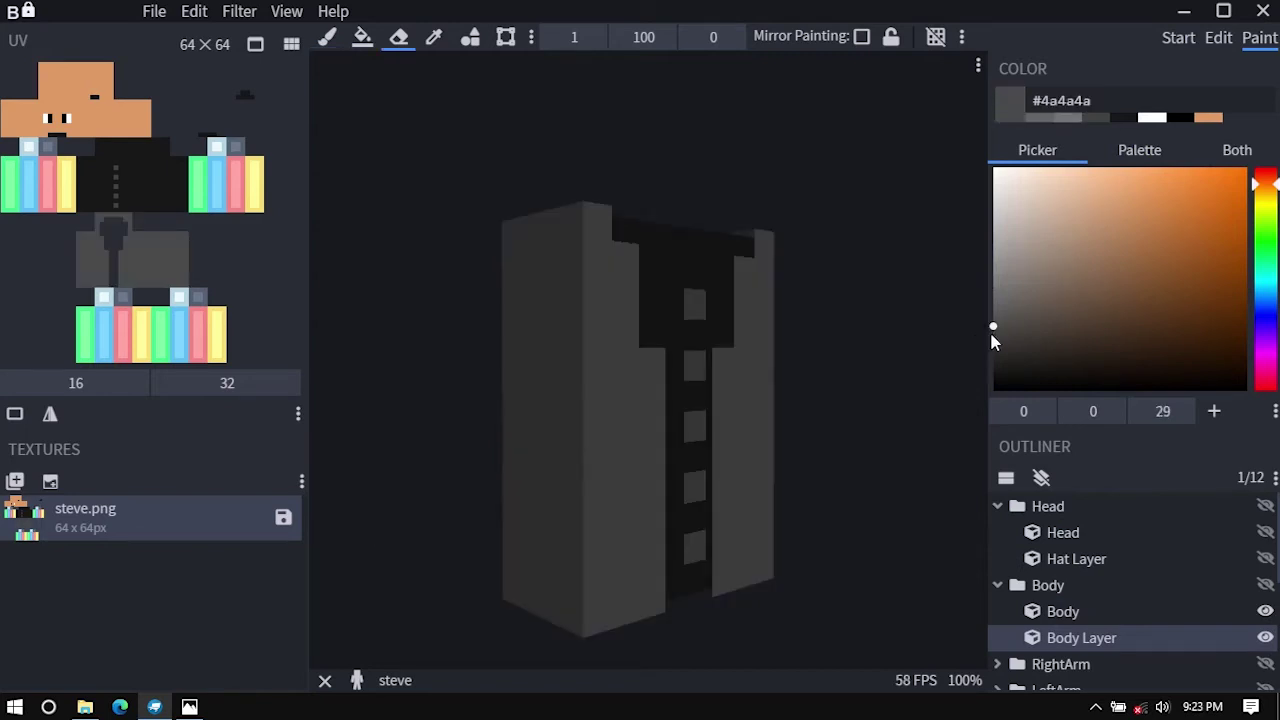
Set the paint colour to #5f5f5f and brush the lapels and collar along the jacket's front opening and neckline.
left_click_drag(993, 341, 983, 306)
left_click(323, 40)
left_click_drag(820, 270, 724, 268)
mouse_move(572, 234)
left_mouse_down()
mouse_move(580, 345)
mouse_move(550, 225)
left_mouse_up()
left_click(189, 707)
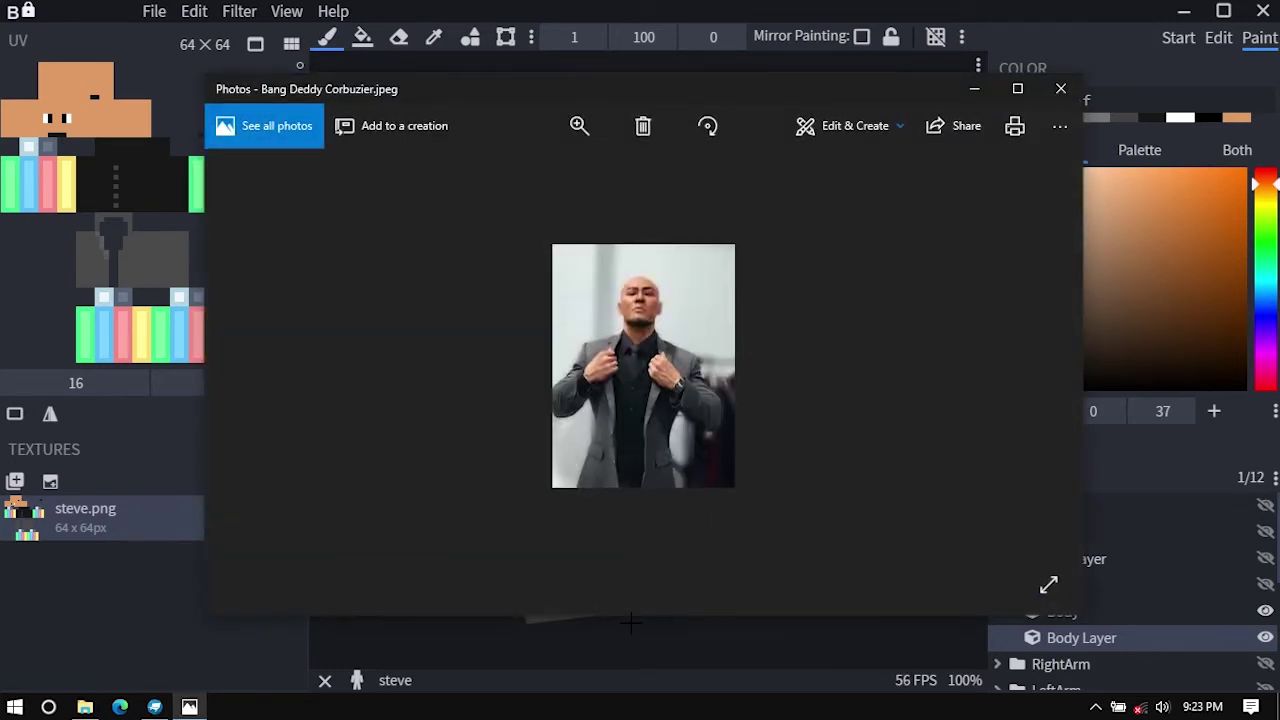
left_click(637, 653)
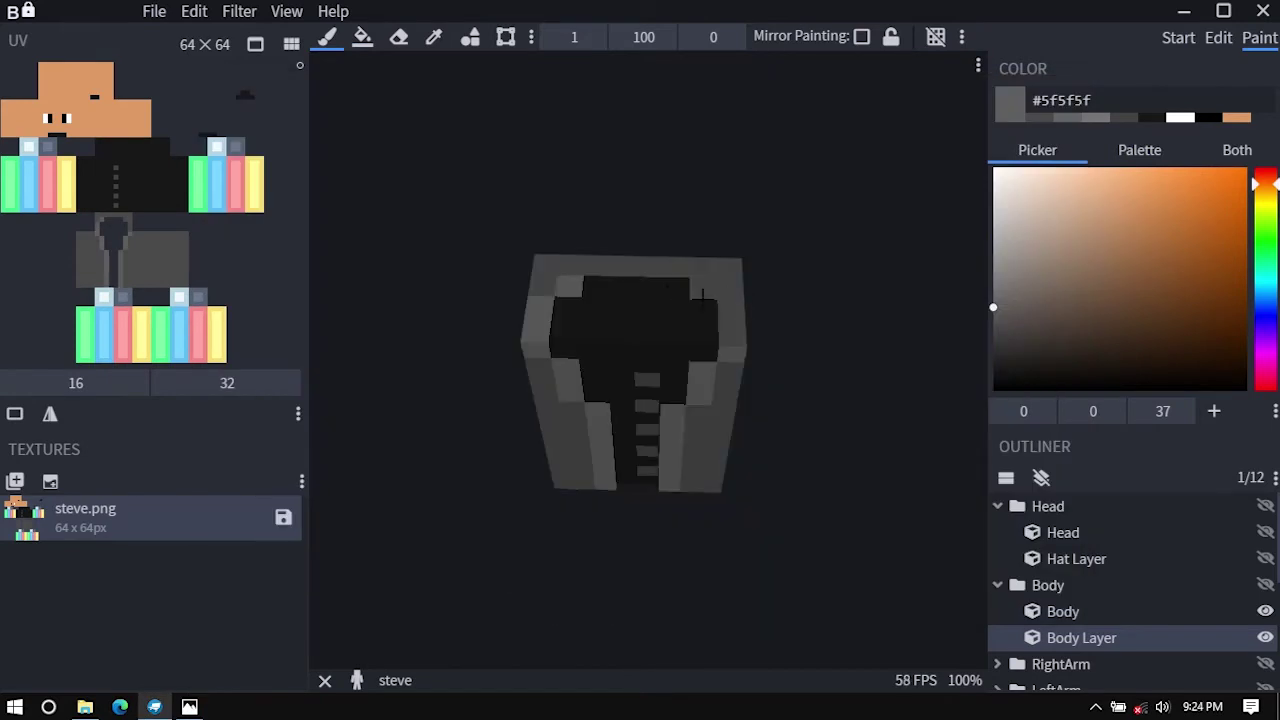
scroll(640, 288, "up", 4)
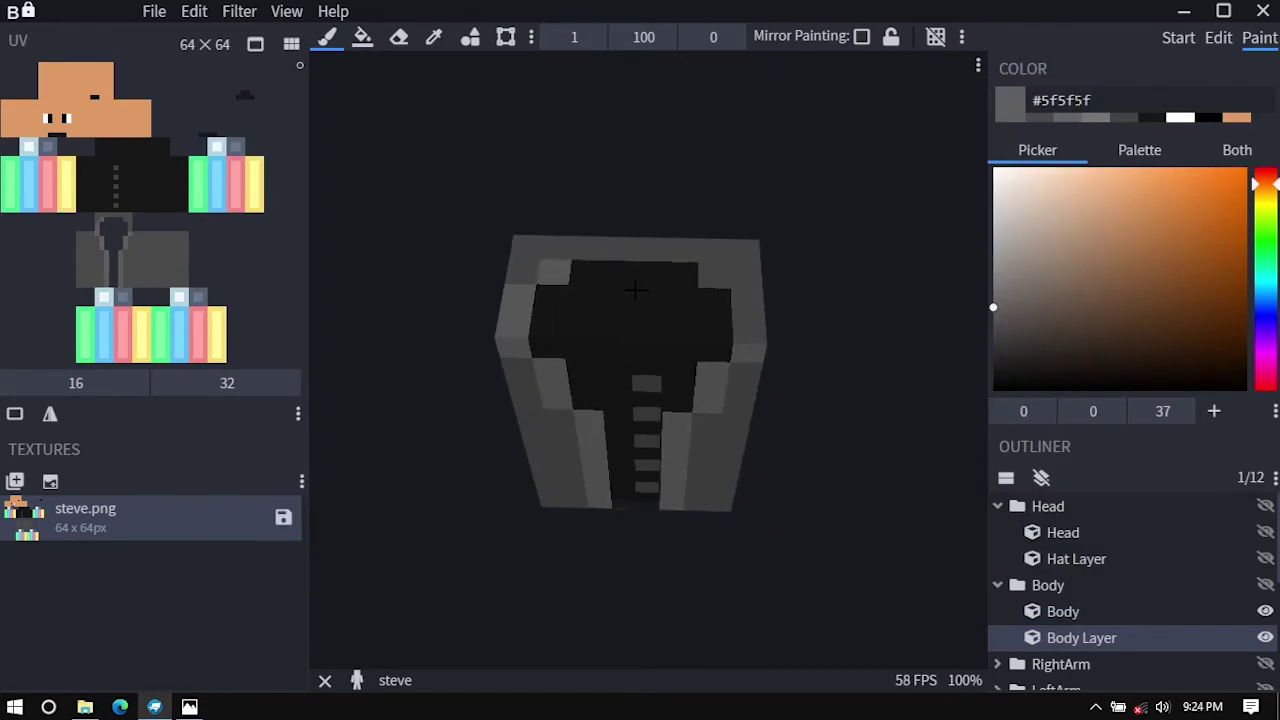
left_click_drag(572, 225, 679, 224)
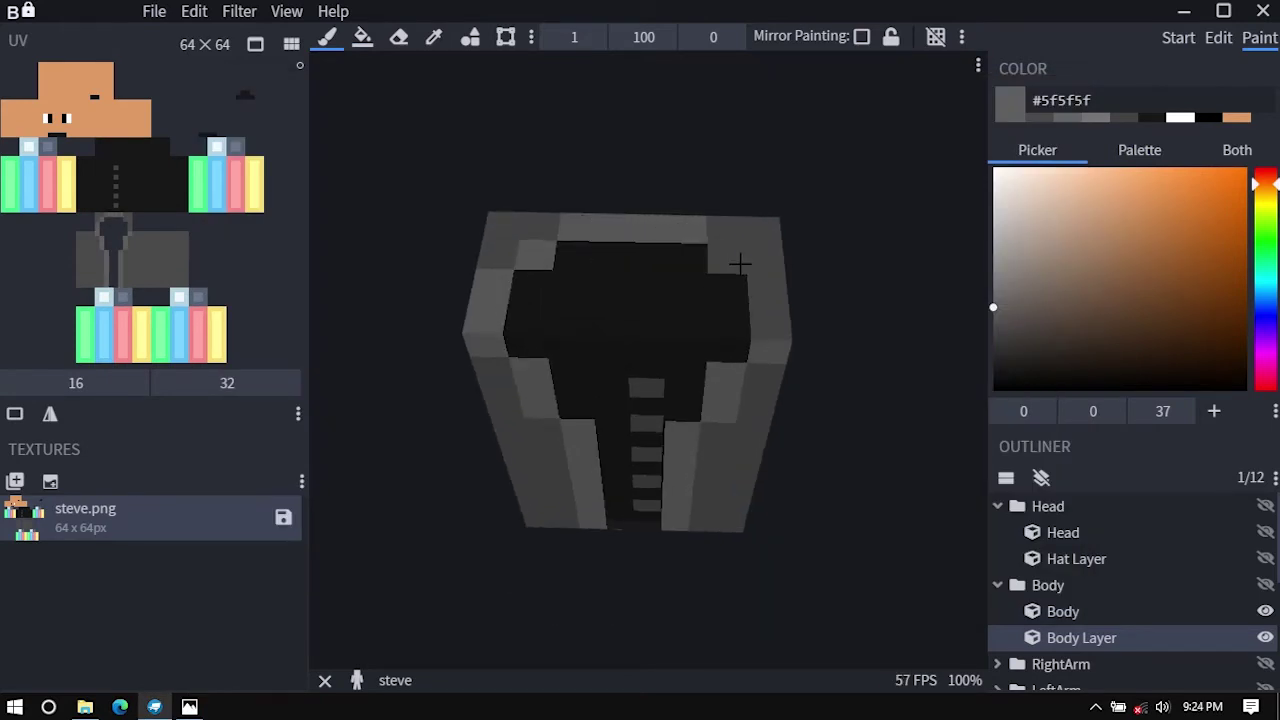
Inspect the finished jacket from the front and collapse the Body group in the outliner.
left_click_drag(827, 419, 900, 480)
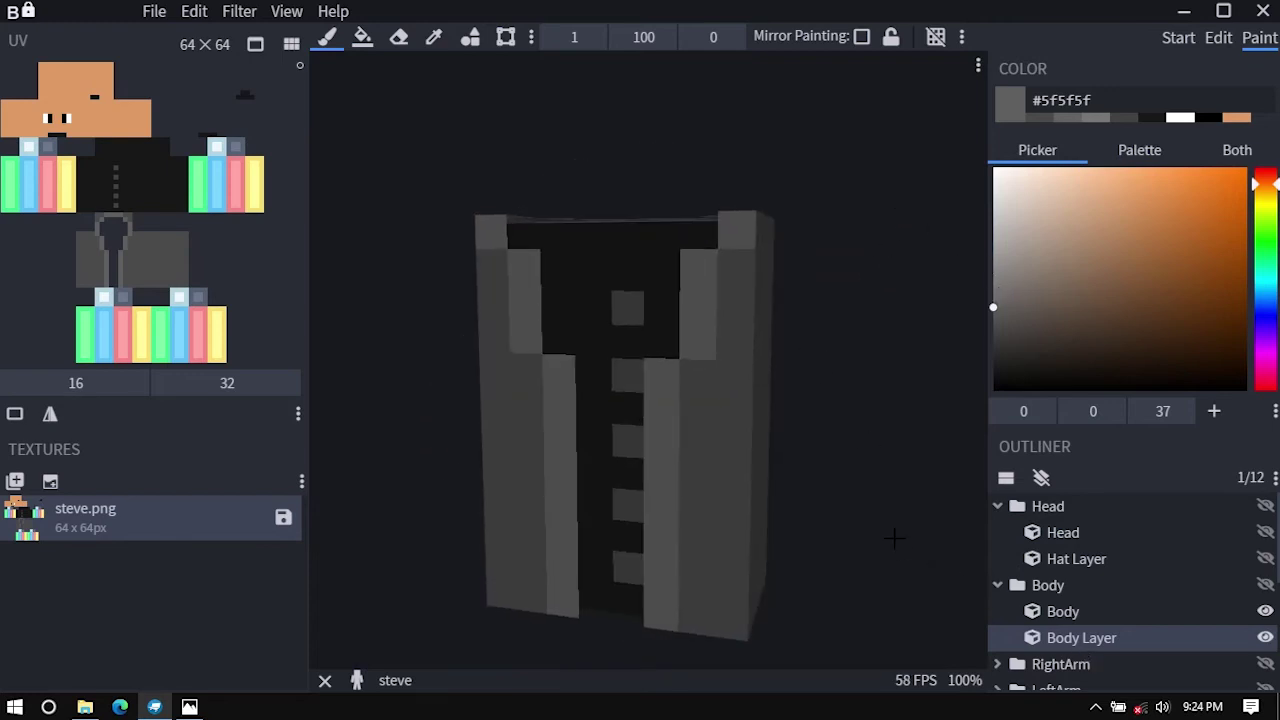
scroll(893, 538, "down", 2)
left_click(997, 585)
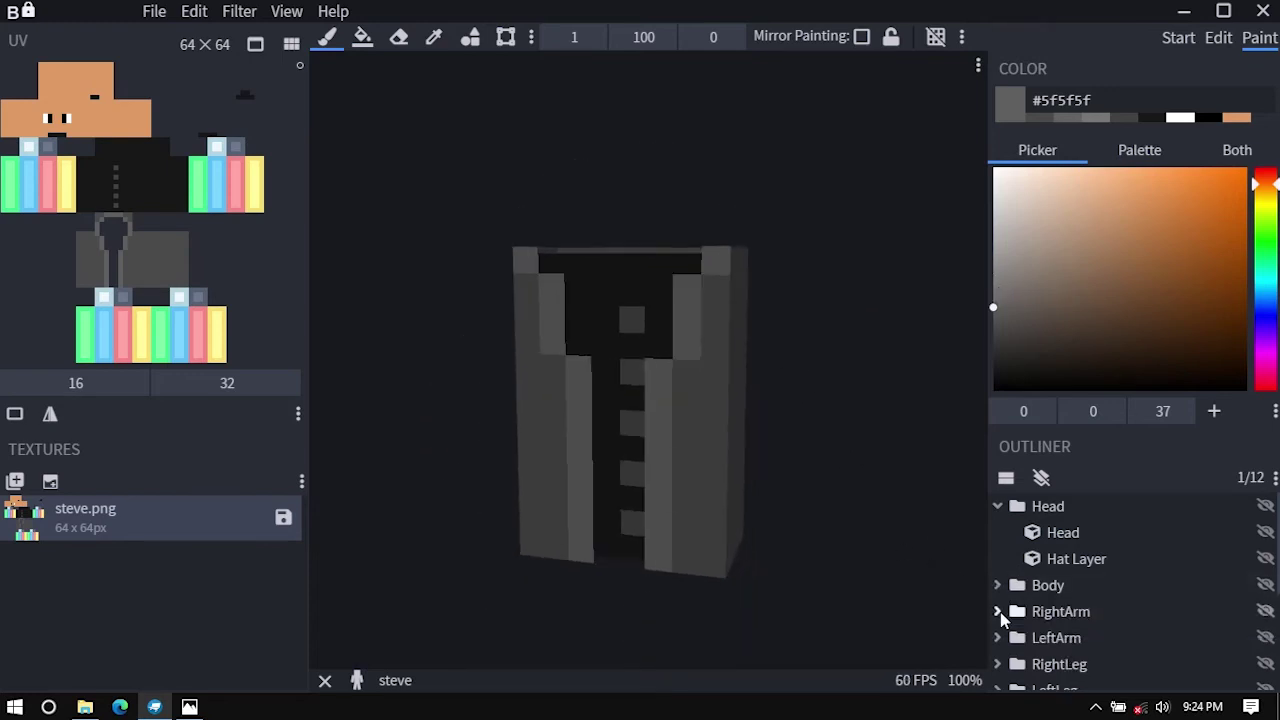
Turn on mirror painting, expand the RightArm group, show the Right Arm and check the sleeves in the reference photo.
left_click(997, 506)
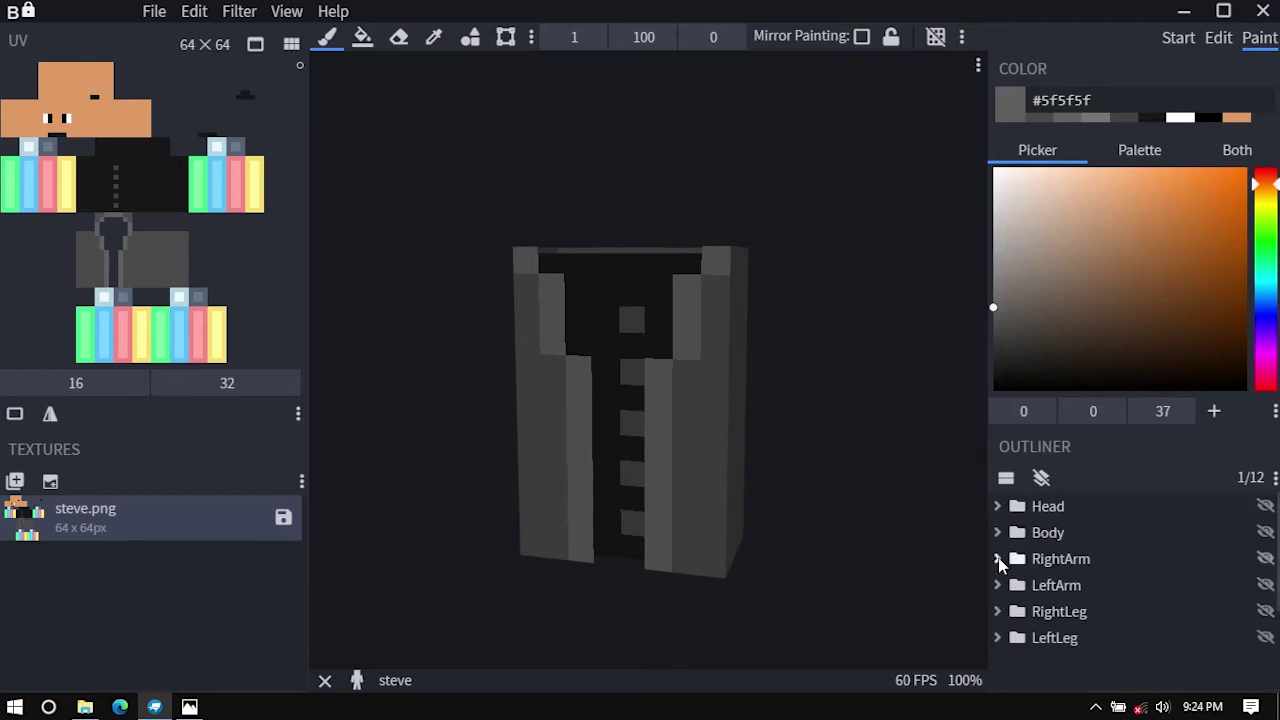
left_click(998, 560)
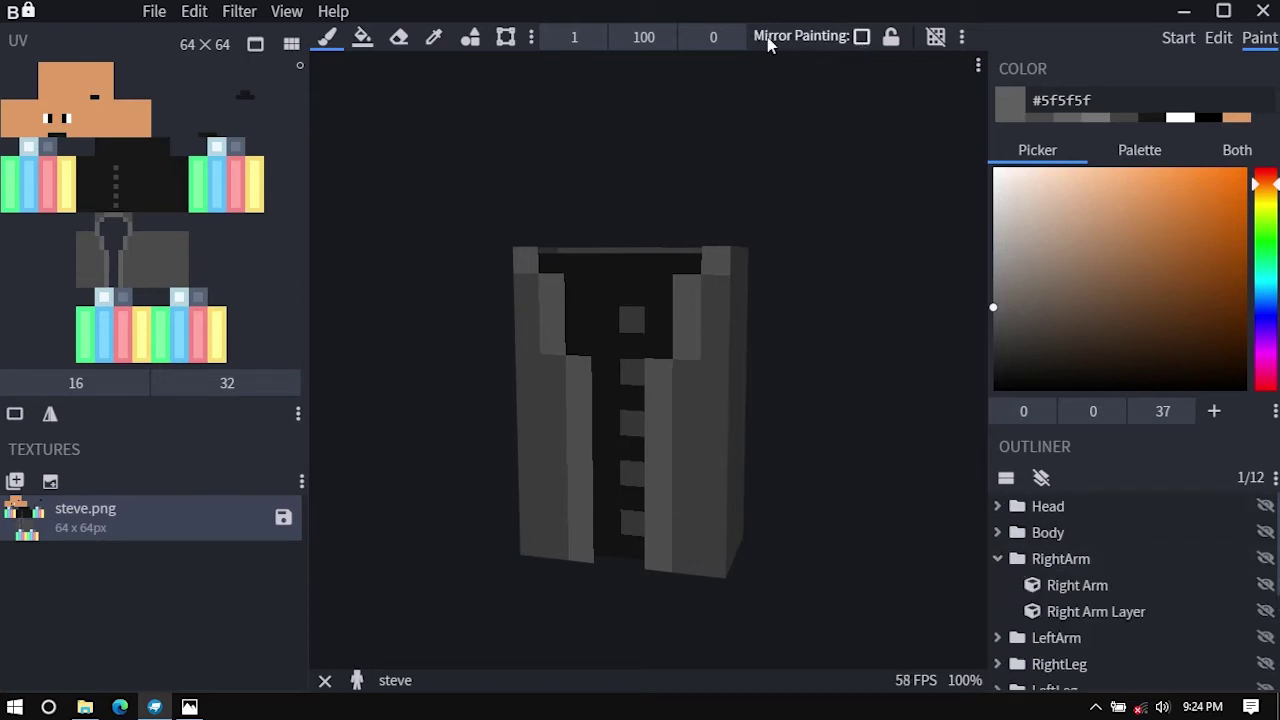
left_click(860, 38)
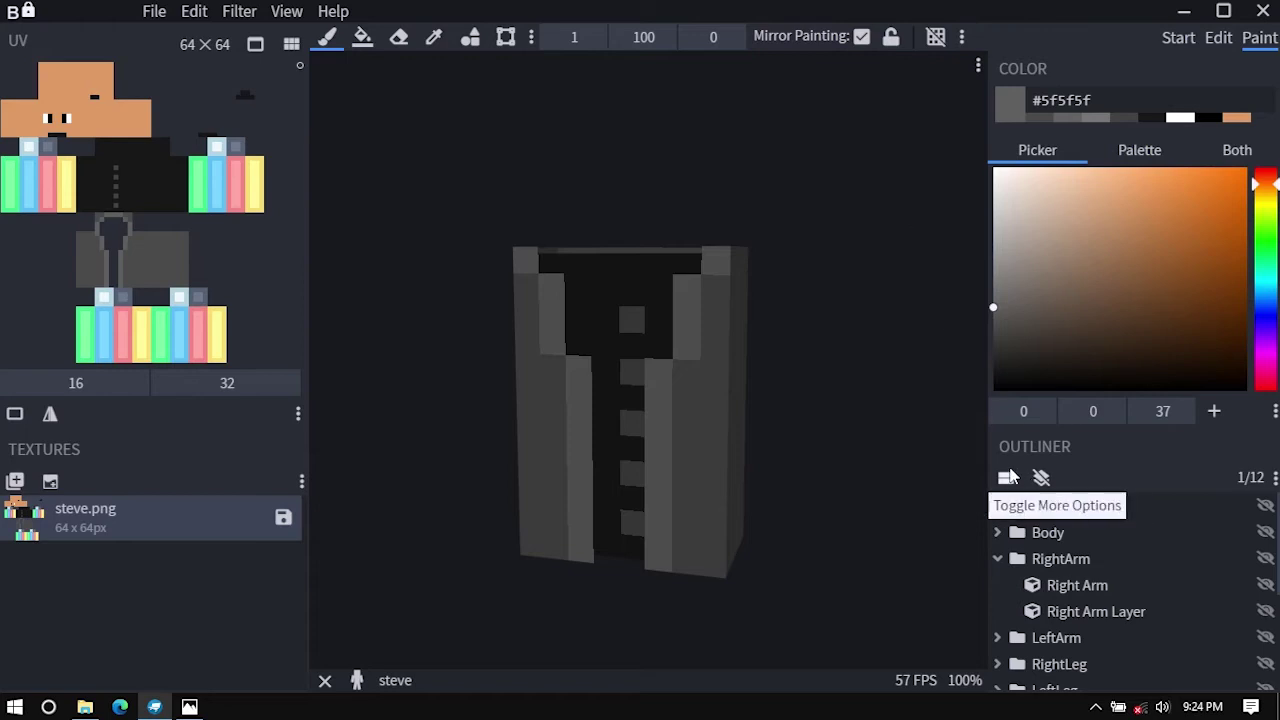
left_click(1265, 585)
left_click_drag(863, 486, 1004, 482)
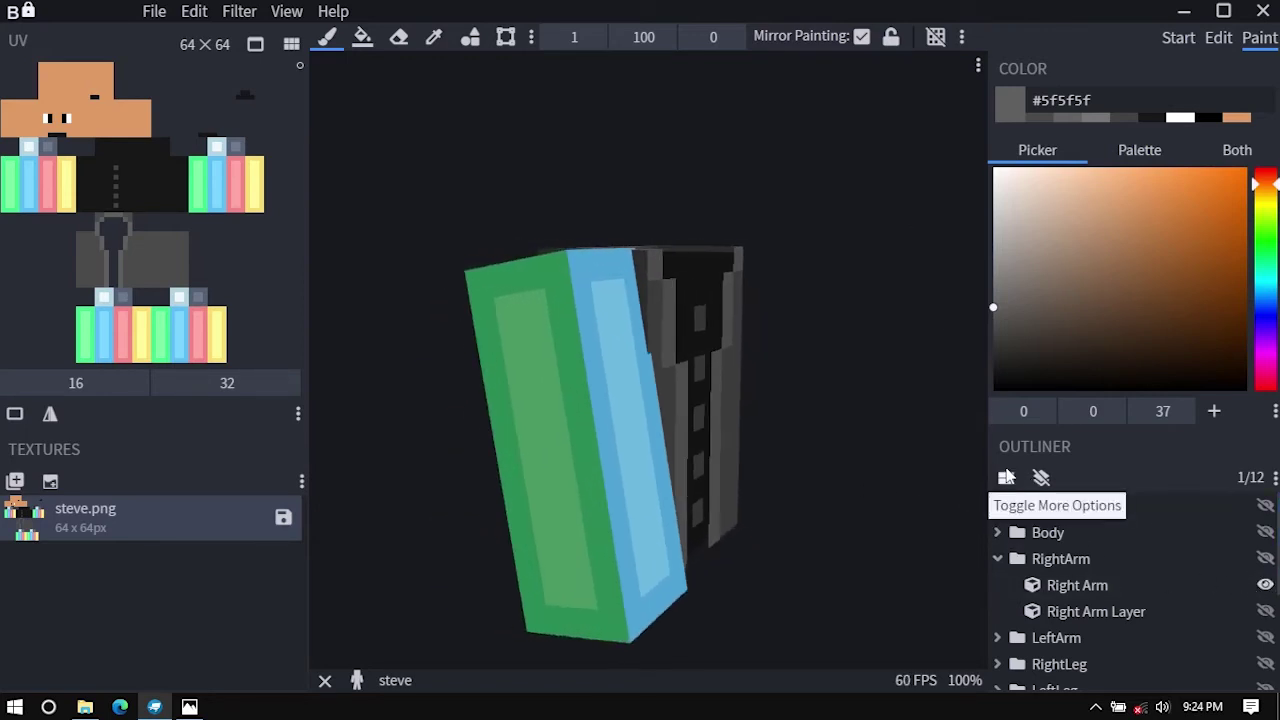
left_click(190, 707)
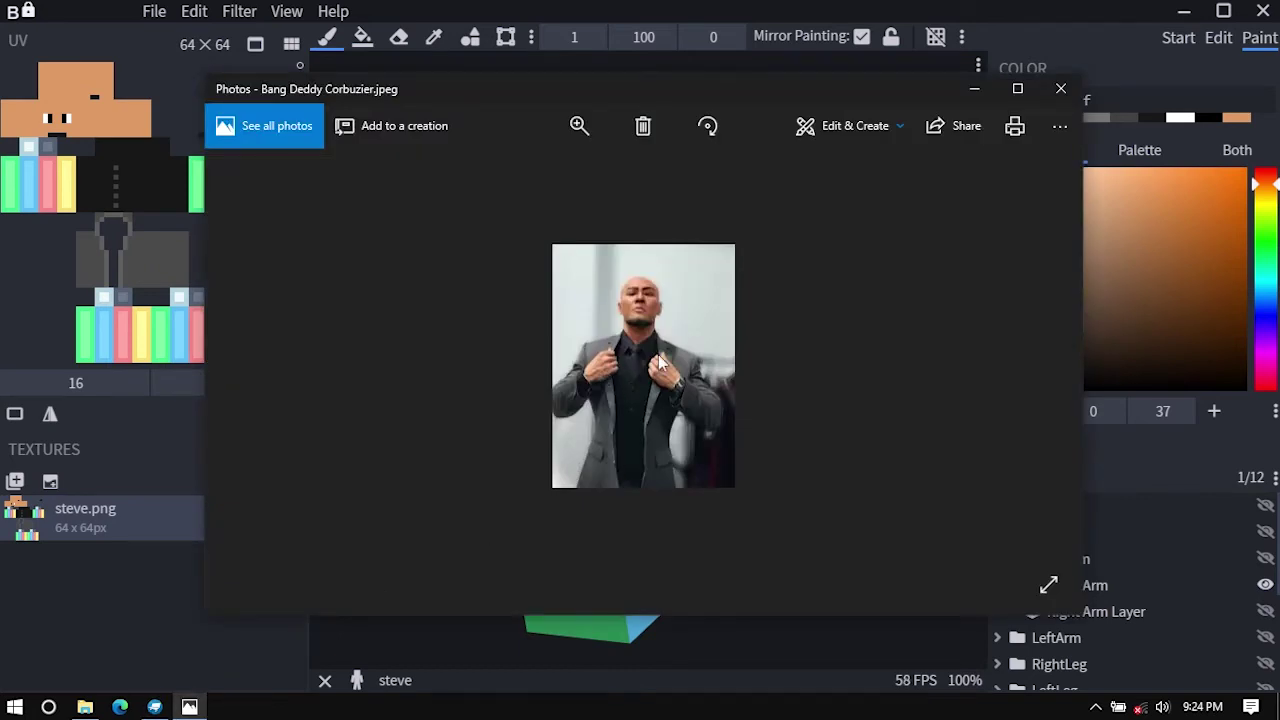
left_click(765, 637)
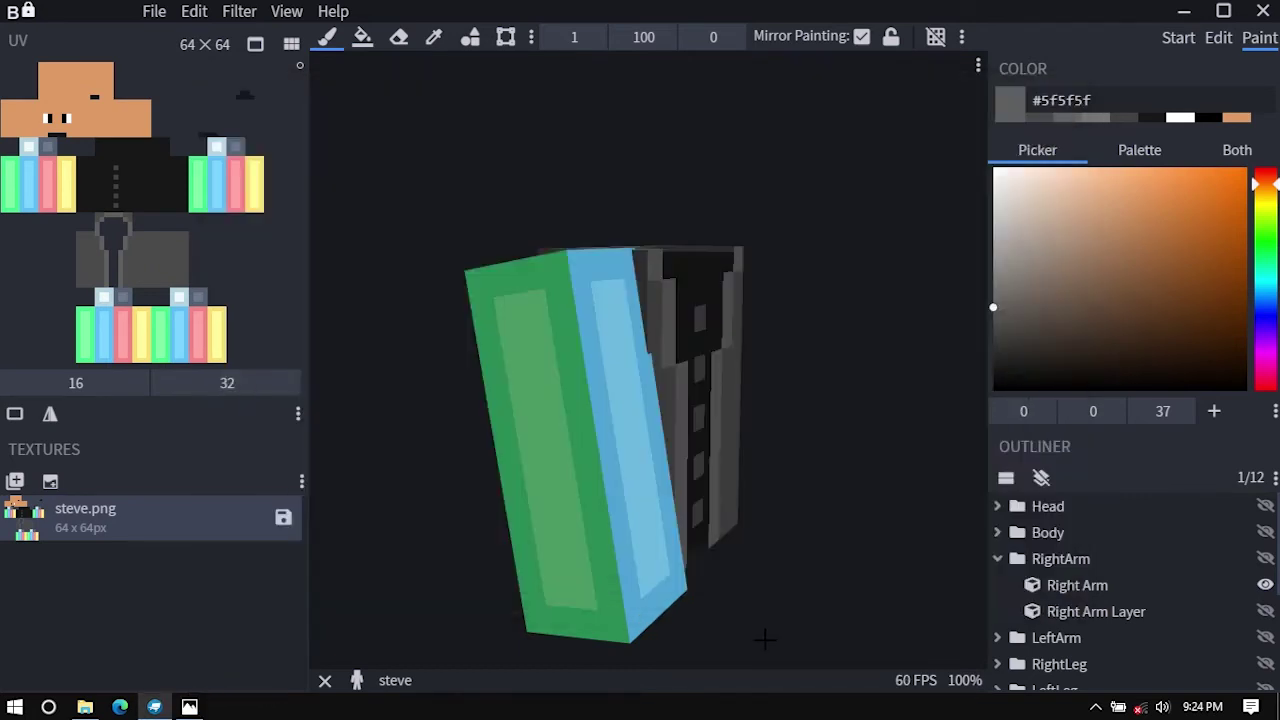
left_click_drag(819, 516, 755, 510)
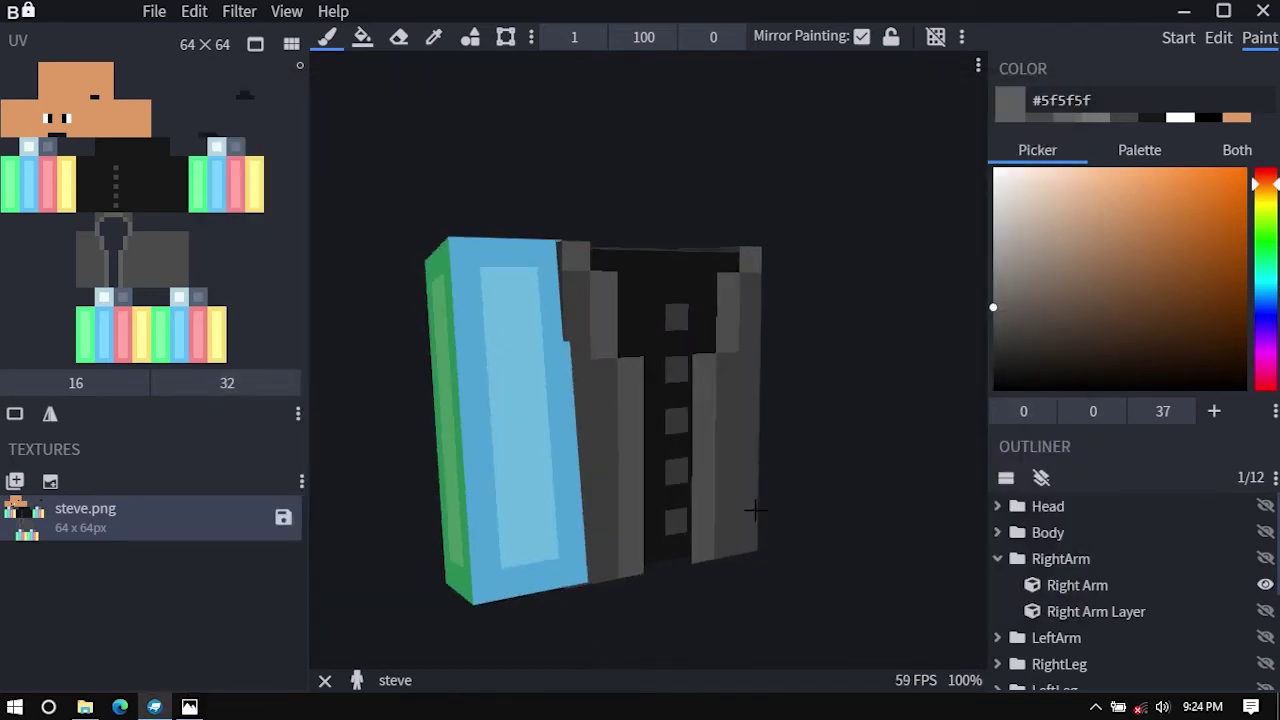
Sample the jacket's #4a4a4a grey and fill every face of the Right Arm with it.
left_click(434, 37)
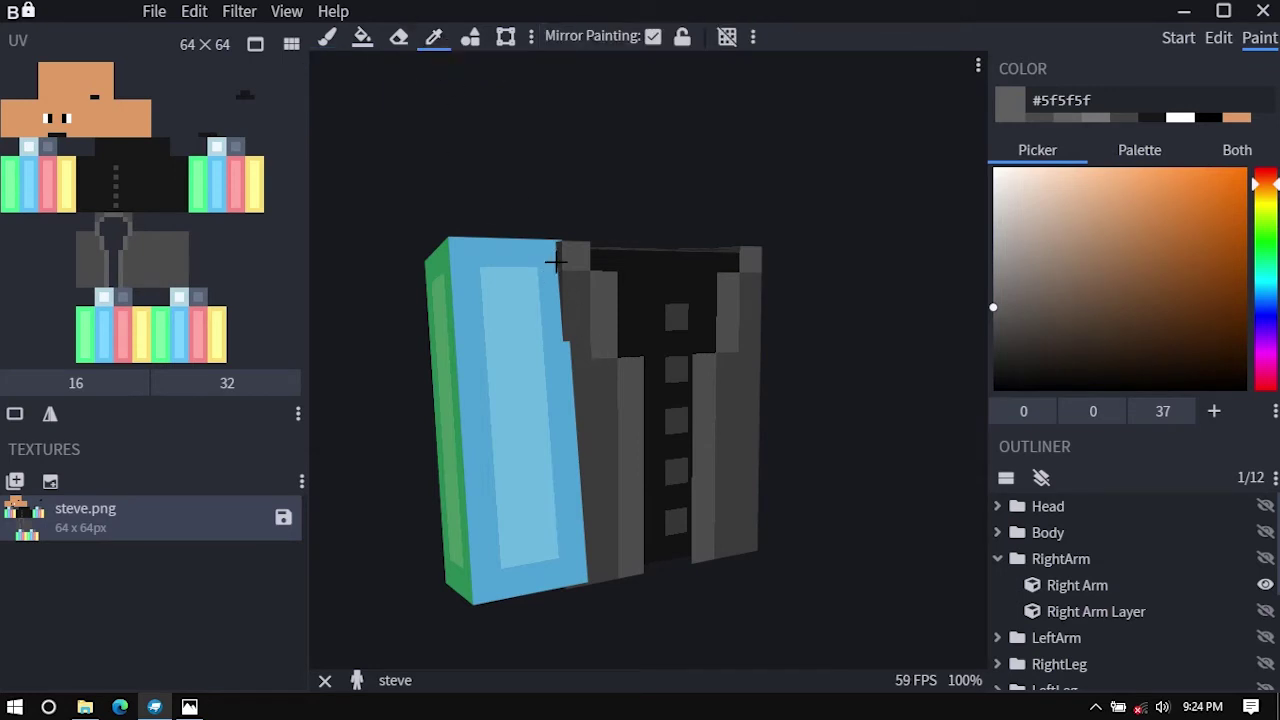
left_click(605, 401)
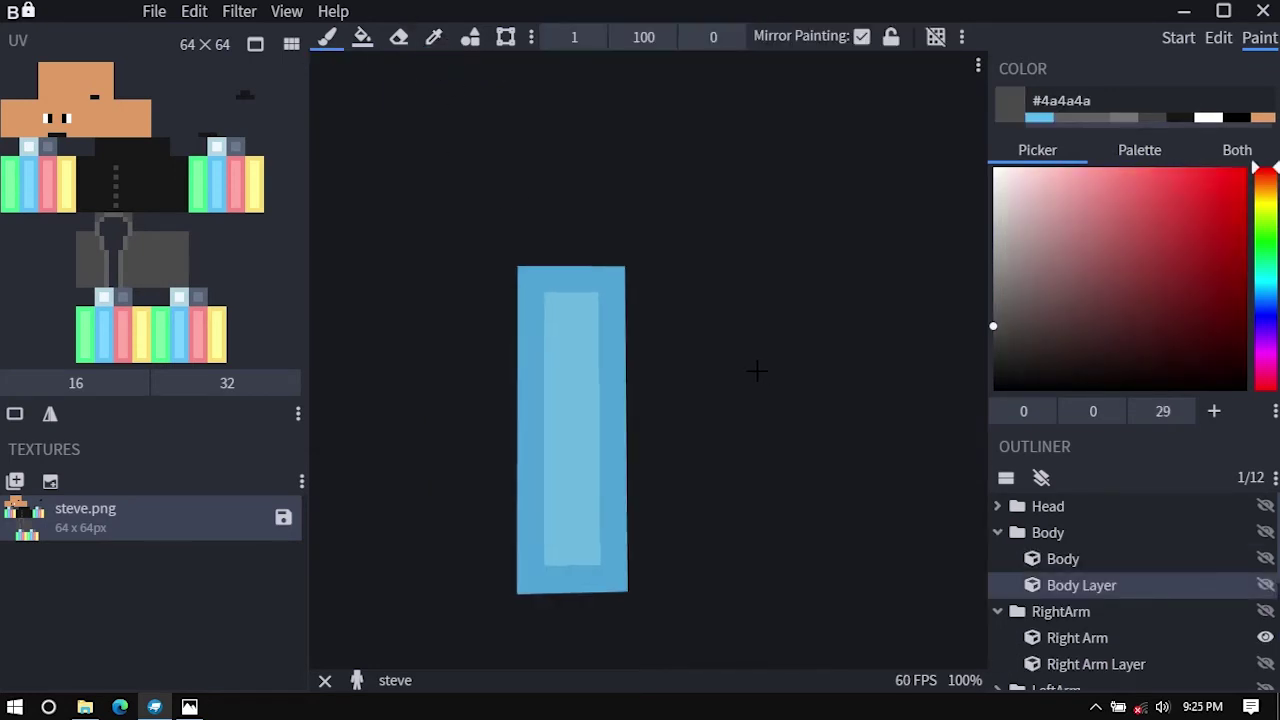
scroll(571, 318, "up", 3)
left_click_drag(486, 263, 596, 265)
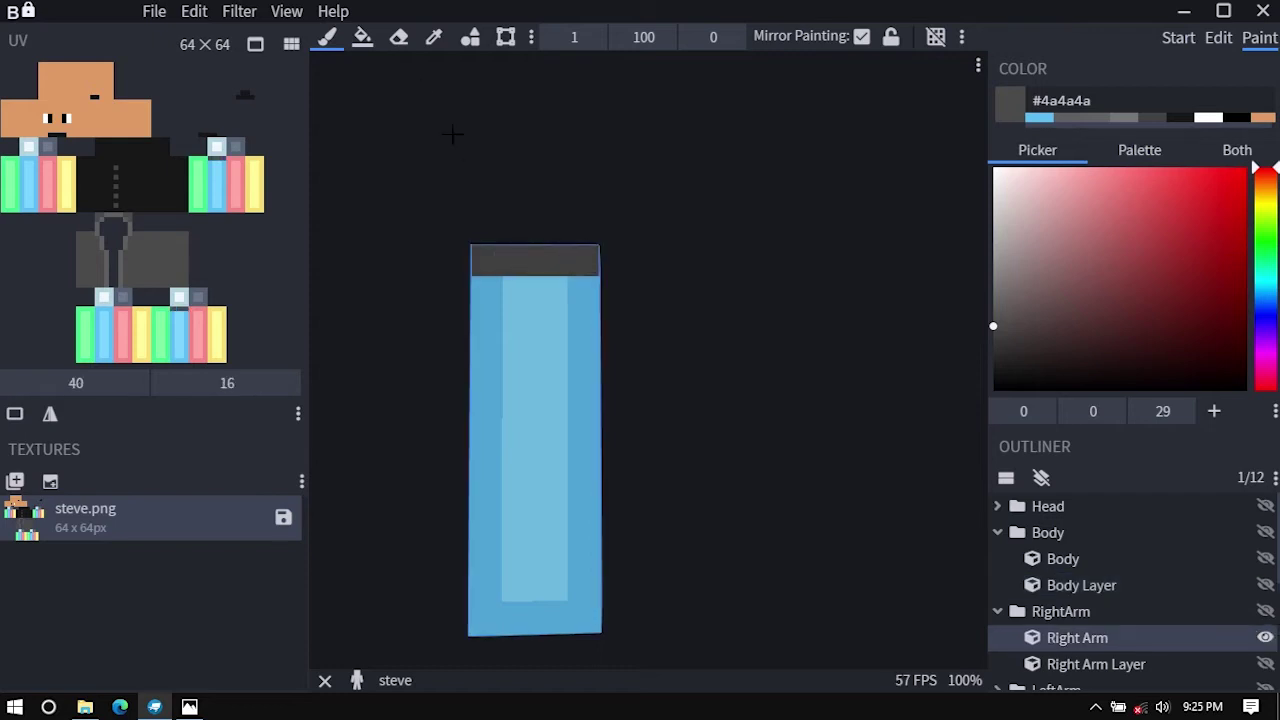
left_click(364, 38)
left_click(512, 340)
left_click_drag(708, 374, 622, 421)
left_click(608, 361)
left_click(757, 289)
left_click(775, 386)
left_click_drag(826, 434, 700, 384)
left_click(756, 405)
left_click_drag(901, 493, 1166, 471)
left_click(563, 346)
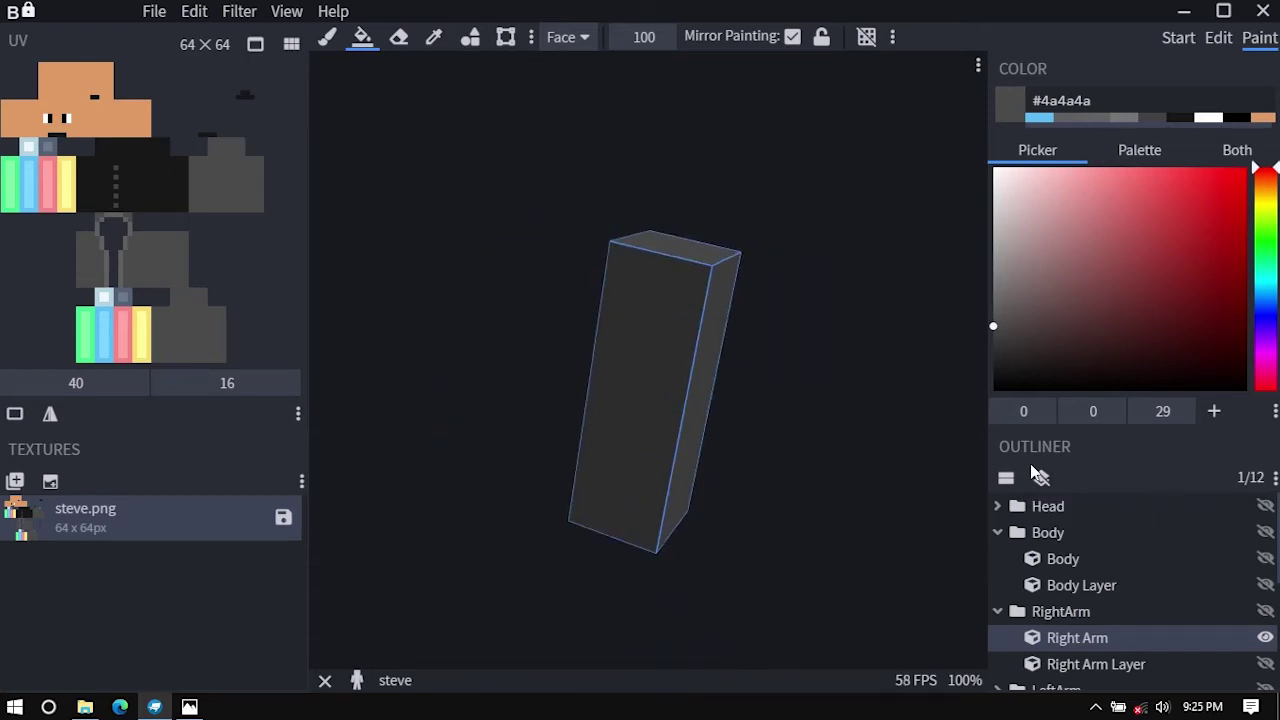
left_click_drag(862, 450, 914, 440)
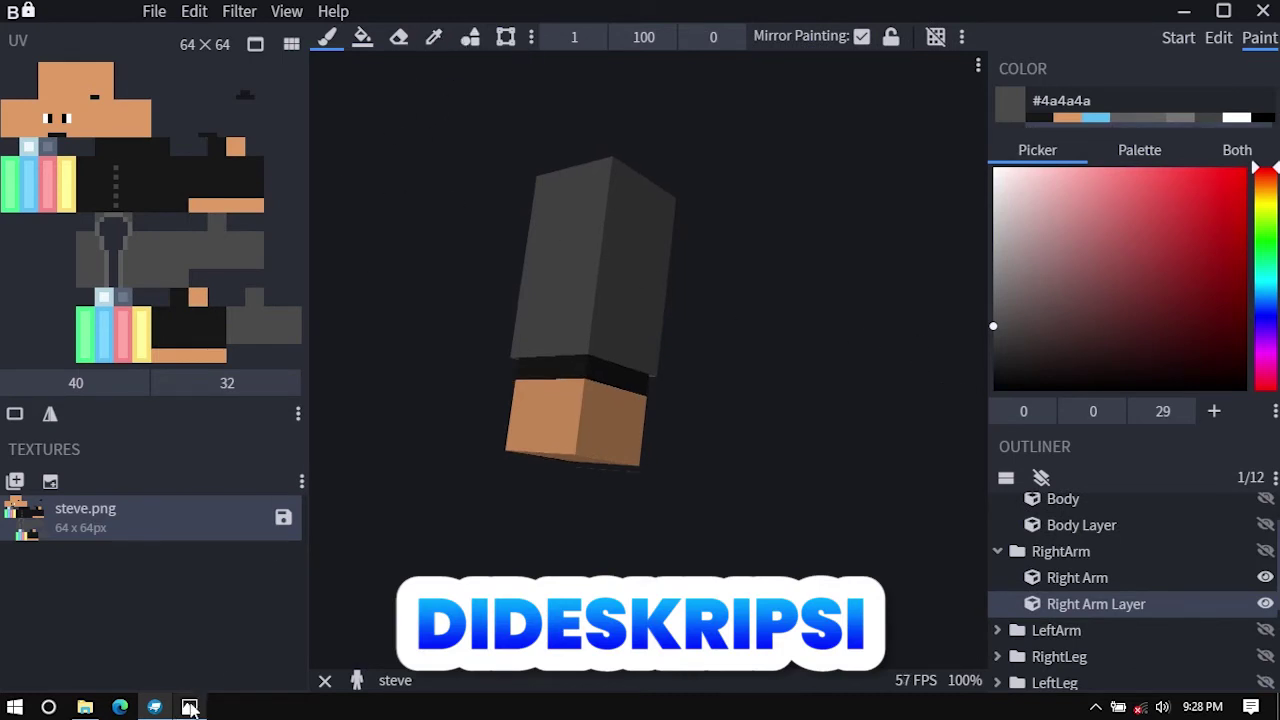
Check the reference photo and hide the Left Arm Layer.
left_click(189, 707)
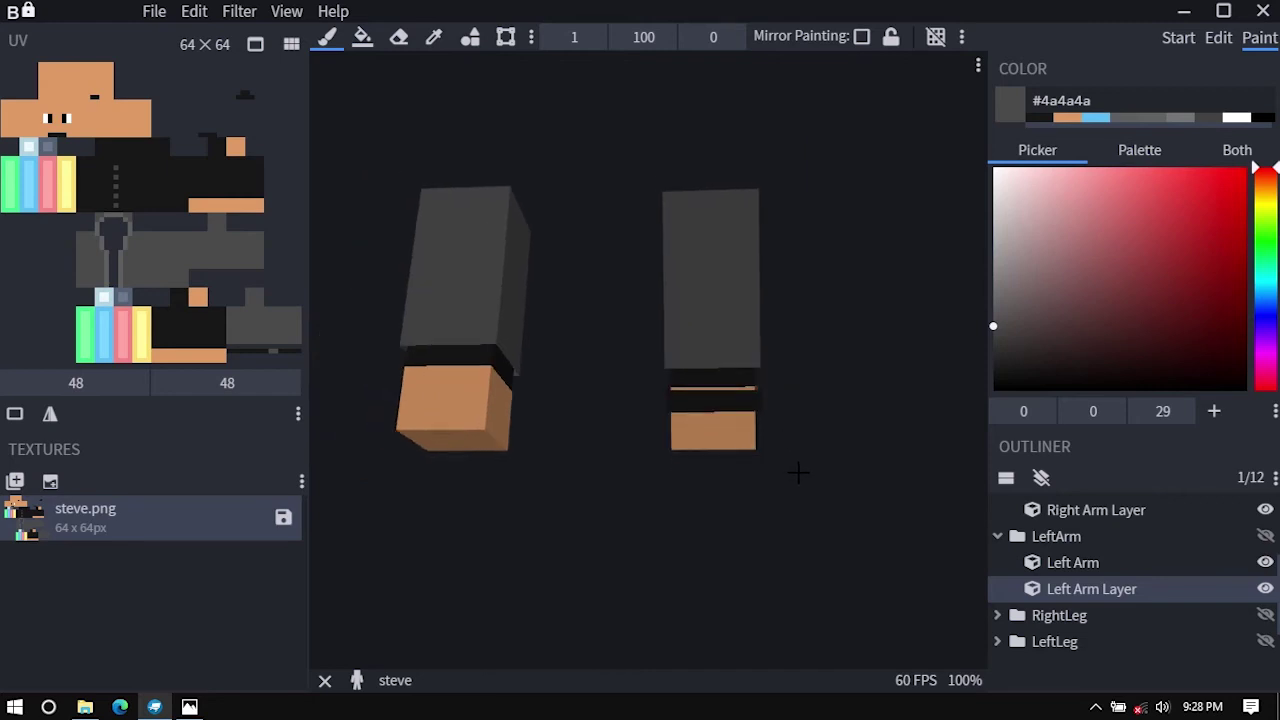
left_click(1266, 587)
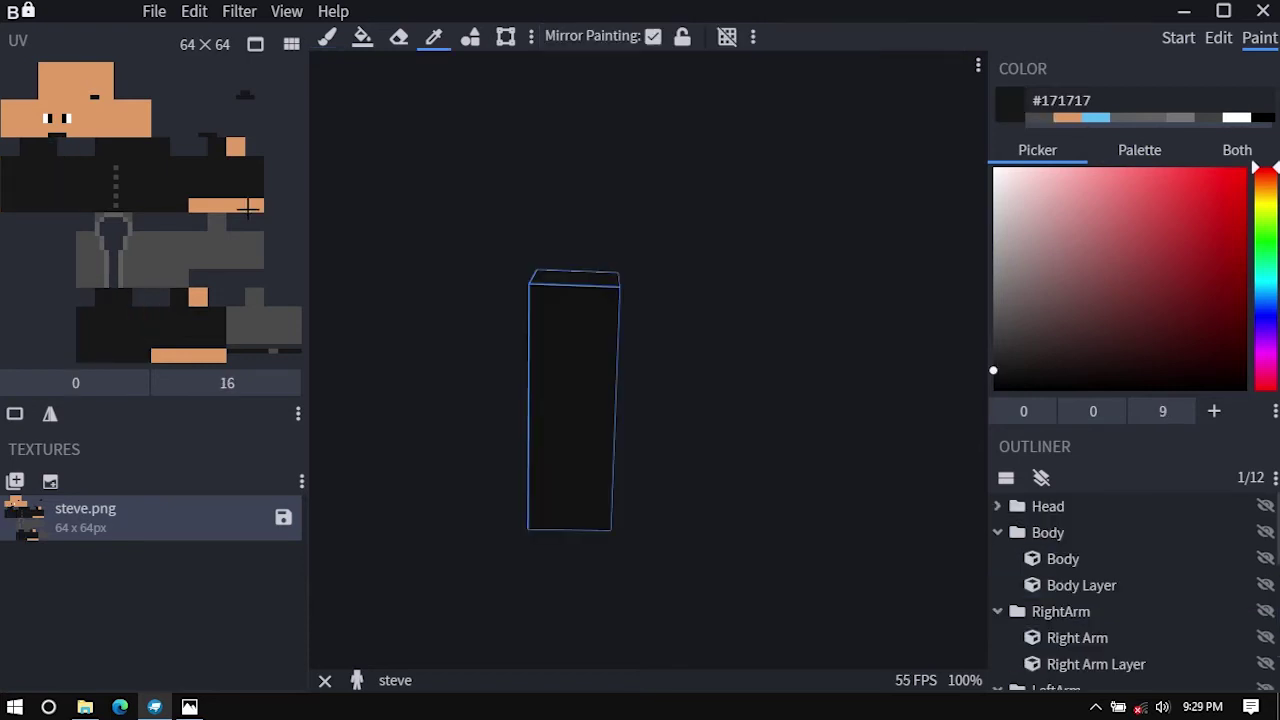
Set the paint colour to #de9a62 and brush bare skin around the lower end and underside of the Right Leg.
left_click(1066, 117)
left_click(327, 37)
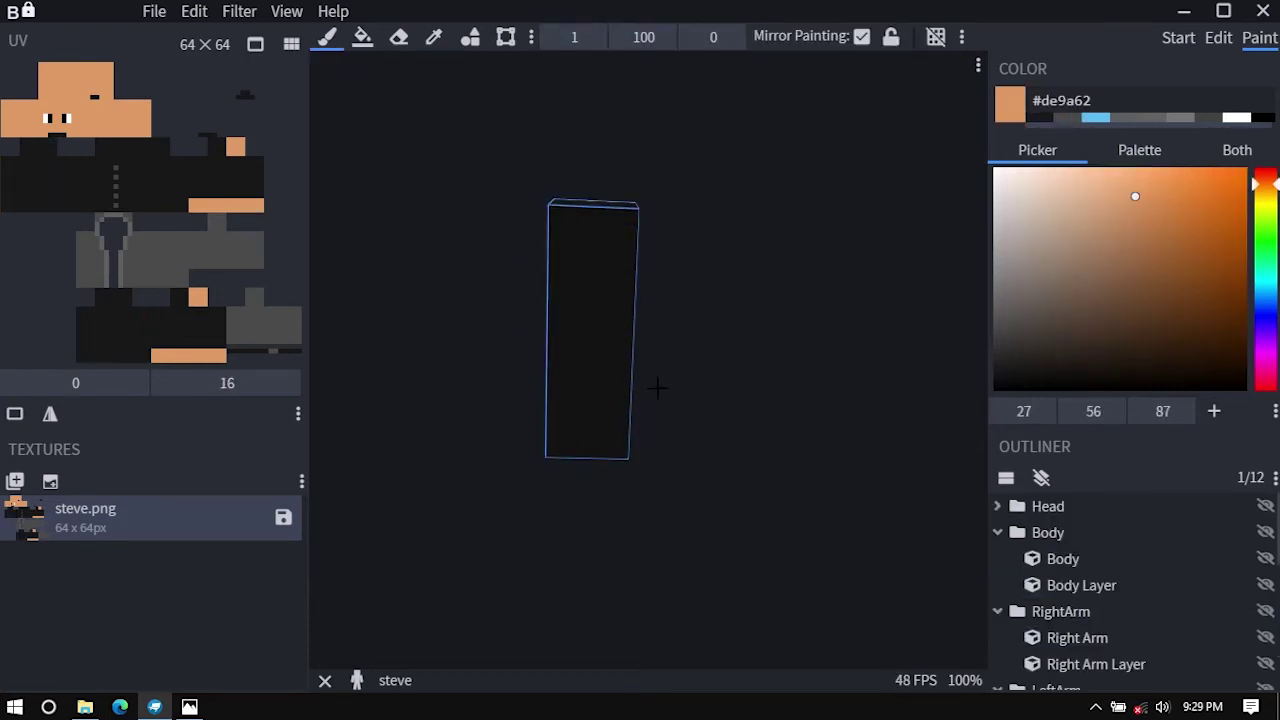
left_click(537, 467)
left_click_drag(548, 472, 566, 451)
left_click_drag(745, 450, 620, 443)
left_click_drag(788, 493, 790, 463)
left_click_drag(694, 506, 346, 487)
left_click_drag(628, 480, 690, 457)
left_click_drag(850, 451, 709, 454)
mouse_move(632, 457)
left_mouse_down()
mouse_move(674, 468)
mouse_move(627, 520)
mouse_move(600, 410)
left_mouse_up()
mouse_move(575, 440)
left_mouse_down()
mouse_move(631, 437)
mouse_move(649, 474)
mouse_move(740, 430)
mouse_move(719, 496)
left_mouse_up()
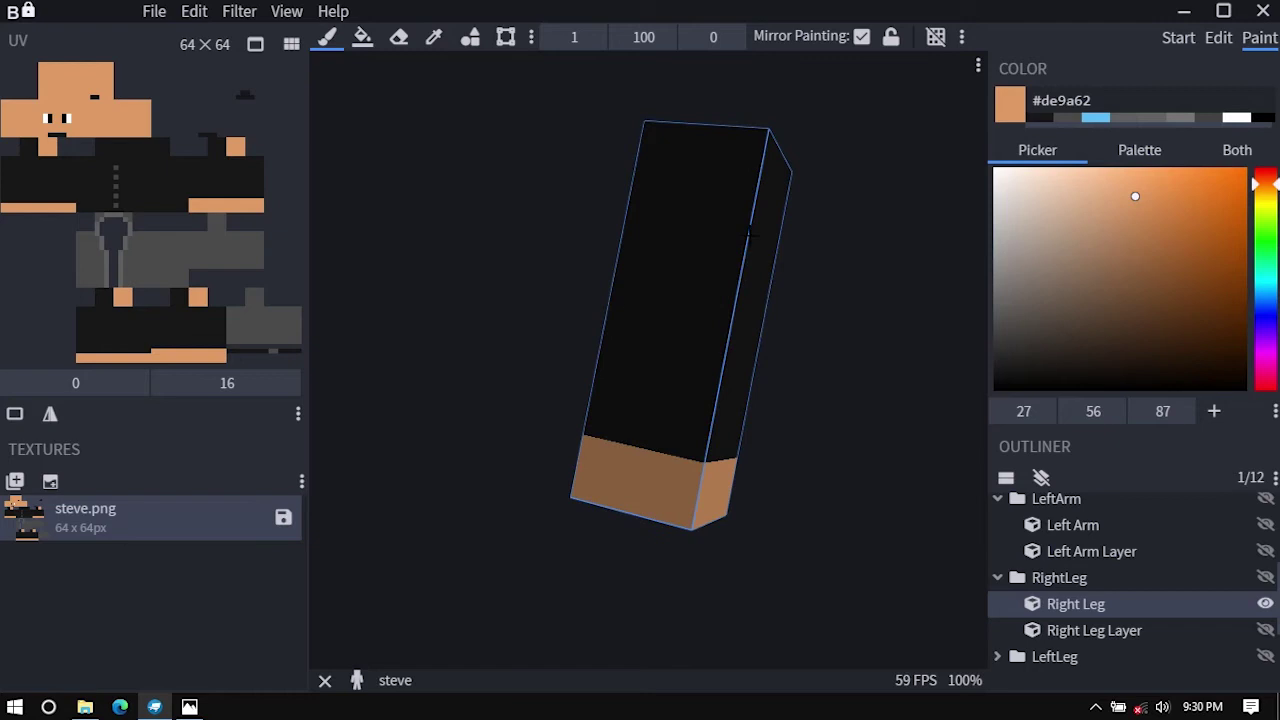
Set the paint colour to #686868 and paint a sole around the Right Leg's bottom edge and underside, with a lighter grey centre underneath.
mouse_move(1003, 238)
left_mouse_down()
mouse_move(976, 258)
mouse_move(968, 300)
left_mouse_up()
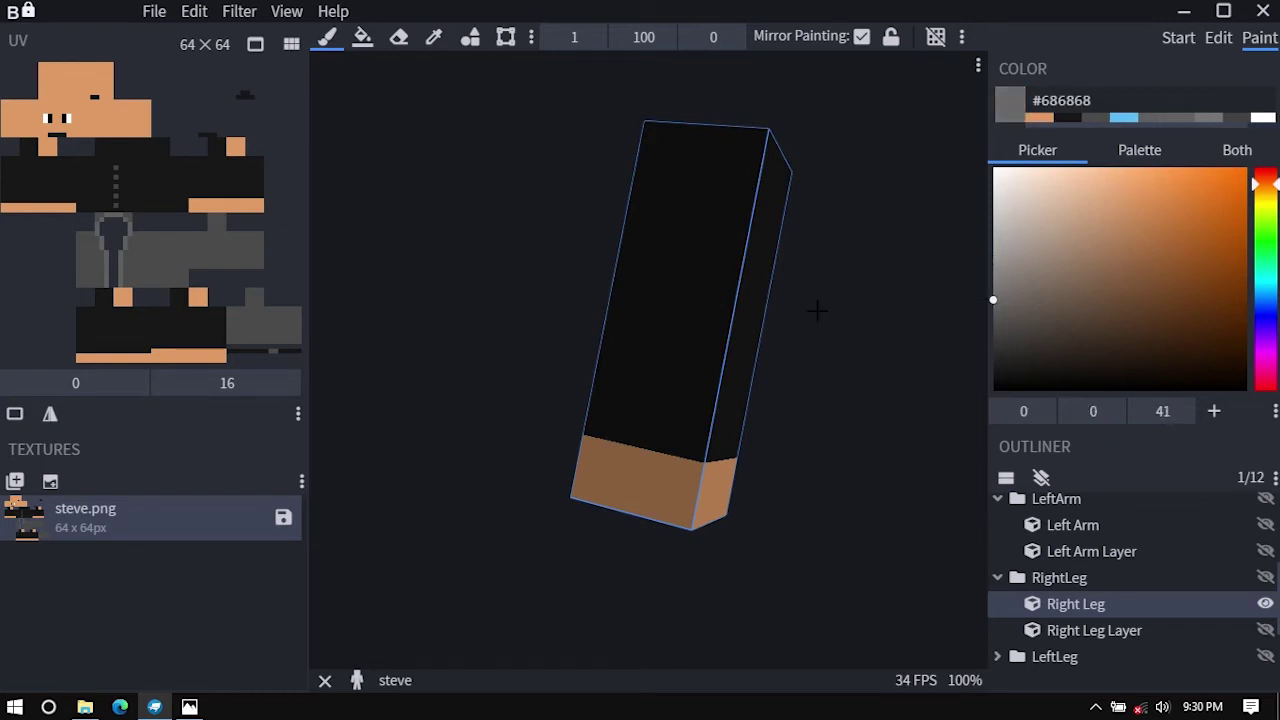
right_click_drag(818, 309, 790, 207)
mouse_move(556, 376)
left_mouse_down()
mouse_move(645, 412)
mouse_move(584, 400)
left_mouse_up()
left_click_drag(588, 387, 702, 398)
left_click_drag(738, 404, 632, 373)
mouse_move(622, 386)
left_mouse_down()
mouse_move(740, 377)
mouse_move(646, 371)
mouse_move(738, 372)
left_mouse_up()
mouse_move(780, 373)
left_mouse_down()
mouse_move(720, 371)
mouse_move(662, 303)
mouse_move(569, 380)
mouse_move(697, 371)
left_mouse_up()
left_click_drag(993, 296, 993, 270)
left_click_drag(600, 371, 632, 386)
left_click_drag(817, 303, 628, 305)
Show the Right Leg Layer and brush #6a6a6a around its bottom edge and onto its underside.
left_click(1265, 630)
left_click_drag(993, 270, 993, 297)
mouse_move(846, 374)
left_mouse_down()
mouse_move(822, 404)
mouse_move(872, 402)
left_mouse_up()
mouse_move(536, 409)
left_mouse_down()
mouse_move(609, 371)
mouse_move(763, 444)
left_mouse_up()
mouse_move(828, 452)
left_mouse_down()
mouse_move(764, 453)
mouse_move(623, 397)
left_mouse_up()
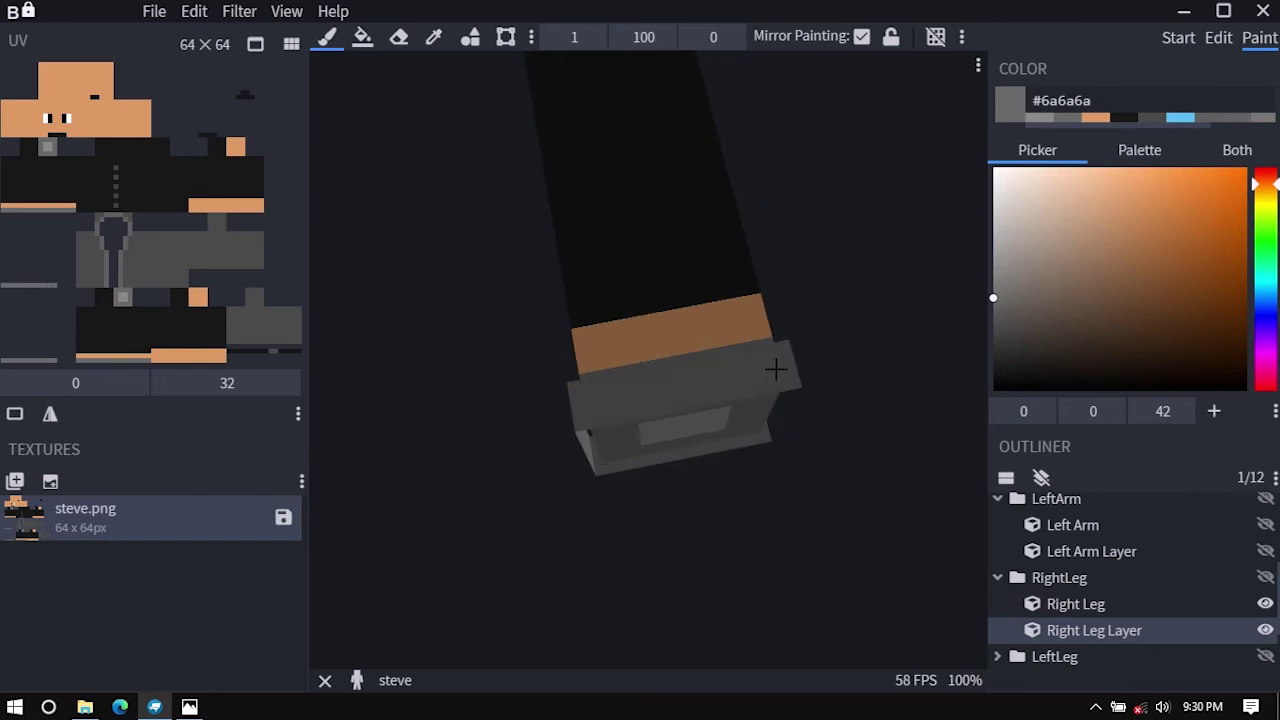
left_click_drag(774, 366, 563, 389)
left_click_drag(698, 406, 931, 334)
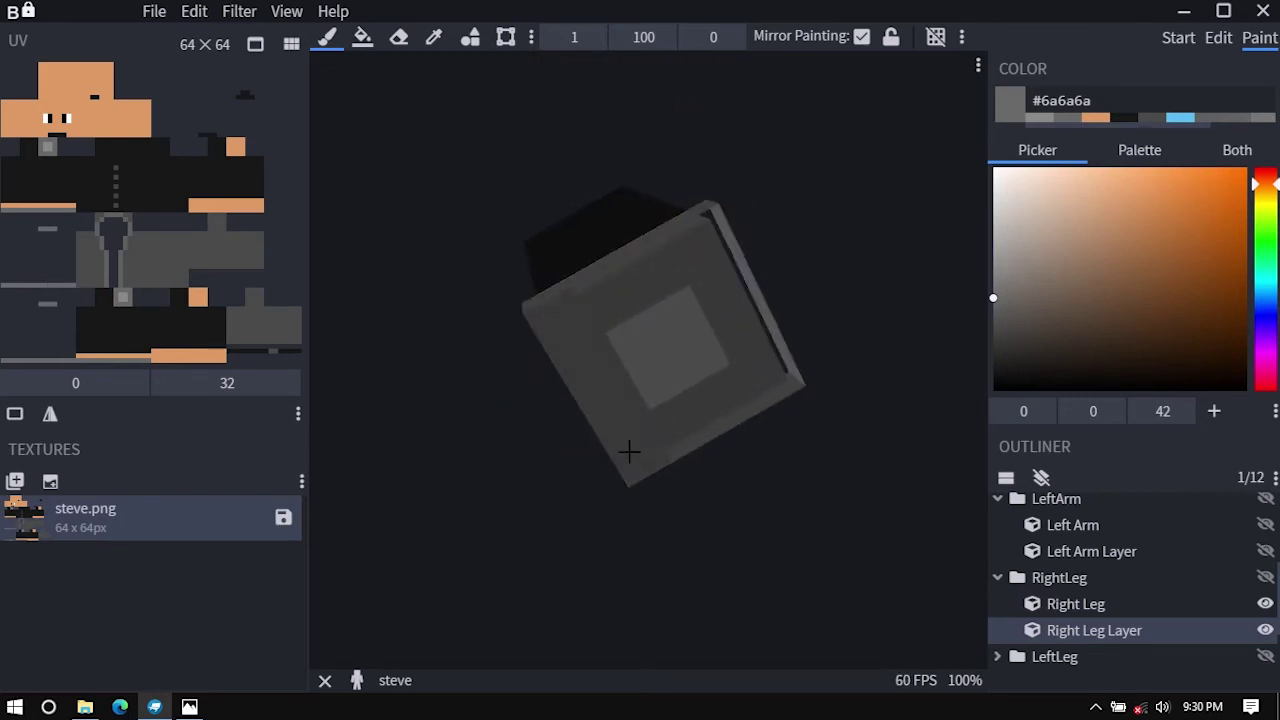
mouse_move(700, 286)
left_mouse_down()
mouse_move(869, 321)
mouse_move(803, 320)
mouse_move(1170, 369)
mouse_move(1135, 376)
left_mouse_up()
left_click_drag(674, 386, 729, 394)
left_click_drag(815, 459, 854, 455)
Set the paint colour to #242424 and paint a dark shoe over the Right Leg Layer's sides and underside.
left_click_drag(997, 316, 986, 359)
mouse_move(701, 392)
left_mouse_down()
mouse_move(700, 429)
mouse_move(772, 445)
left_mouse_up()
left_click_drag(850, 447, 612, 447)
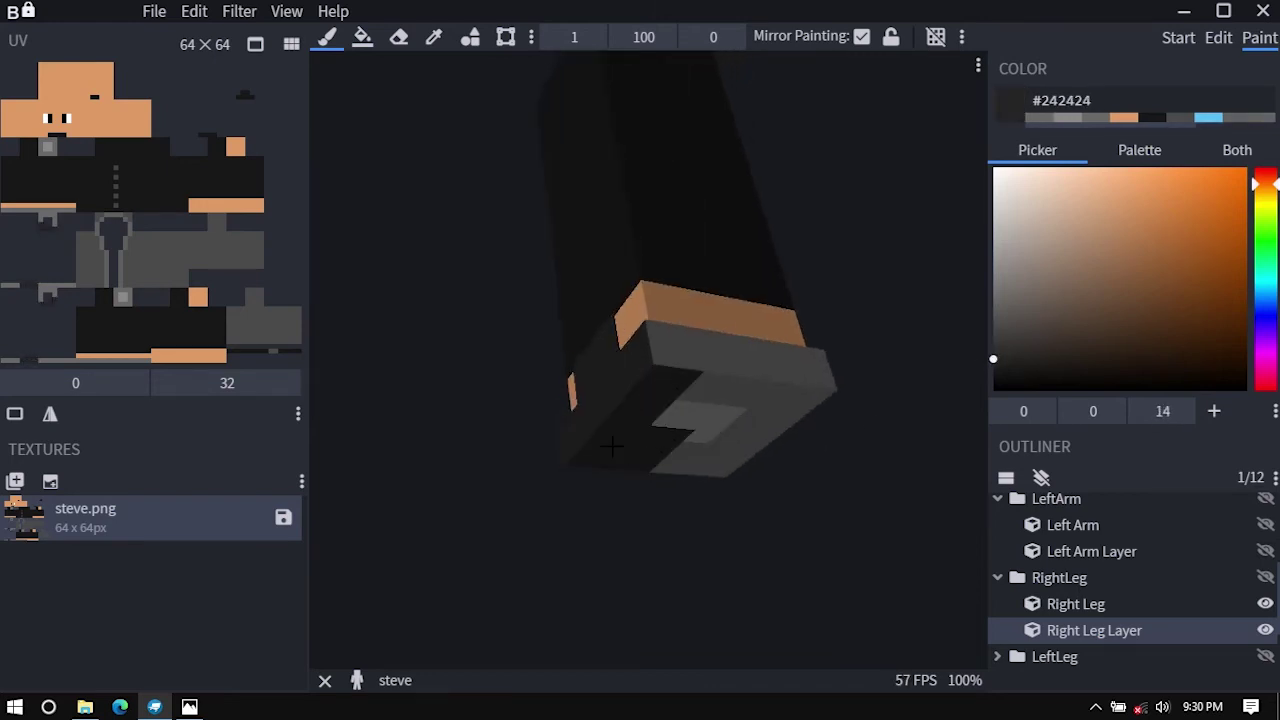
mouse_move(694, 427)
left_mouse_down()
mouse_move(615, 440)
mouse_move(721, 479)
mouse_move(826, 374)
mouse_move(618, 420)
left_mouse_up()
mouse_move(515, 416)
left_mouse_down()
mouse_move(690, 416)
mouse_move(626, 429)
left_mouse_up()
left_click_drag(543, 414, 700, 445)
mouse_move(785, 450)
left_mouse_down()
mouse_move(593, 438)
mouse_move(829, 486)
mouse_move(655, 405)
mouse_move(700, 487)
mouse_move(650, 430)
mouse_move(666, 374)
mouse_move(674, 520)
mouse_move(779, 516)
mouse_move(830, 530)
left_mouse_up()
Collapse the groups in the outliner and make all body parts visible.
scroll(1000, 562, "up", 3)
left_click(997, 559)
left_click(997, 585)
left_click(997, 611)
left_click(997, 637)
left_click(997, 637)
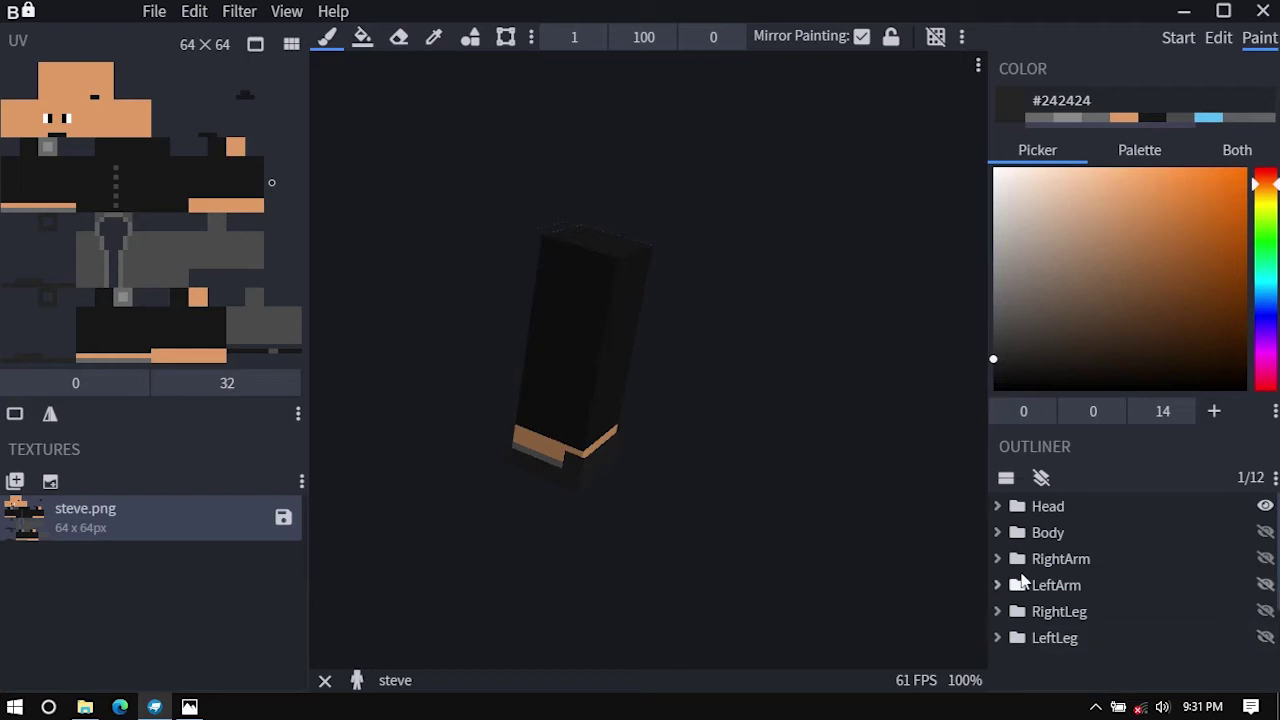
left_click(1265, 532)
left_click(1265, 558)
left_click(1265, 585)
left_click(1265, 611)
left_click(1267, 637)
Inspect the complete character from several angles and compare it with the reference photo.
scroll(783, 363, "down", 4)
right_click_drag(783, 360, 700, 566)
left_click_drag(735, 541, 709, 508)
right_click_drag(709, 508, 804, 472)
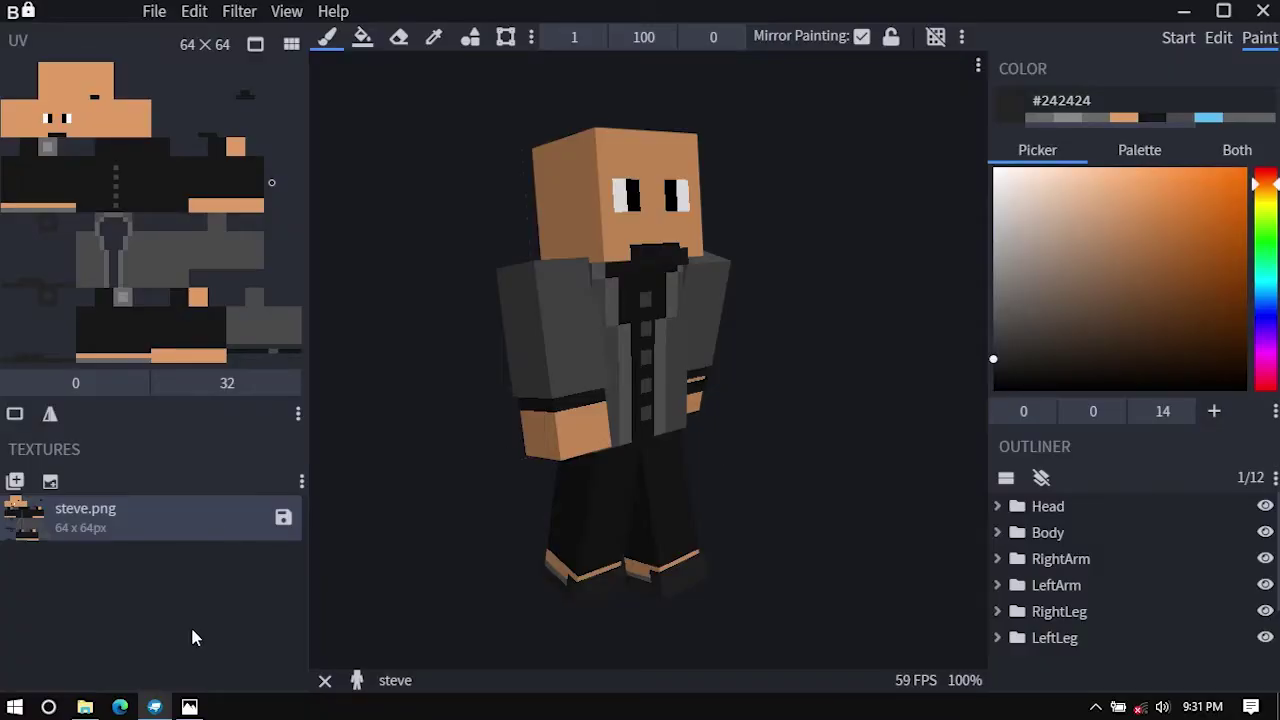
left_click(189, 707)
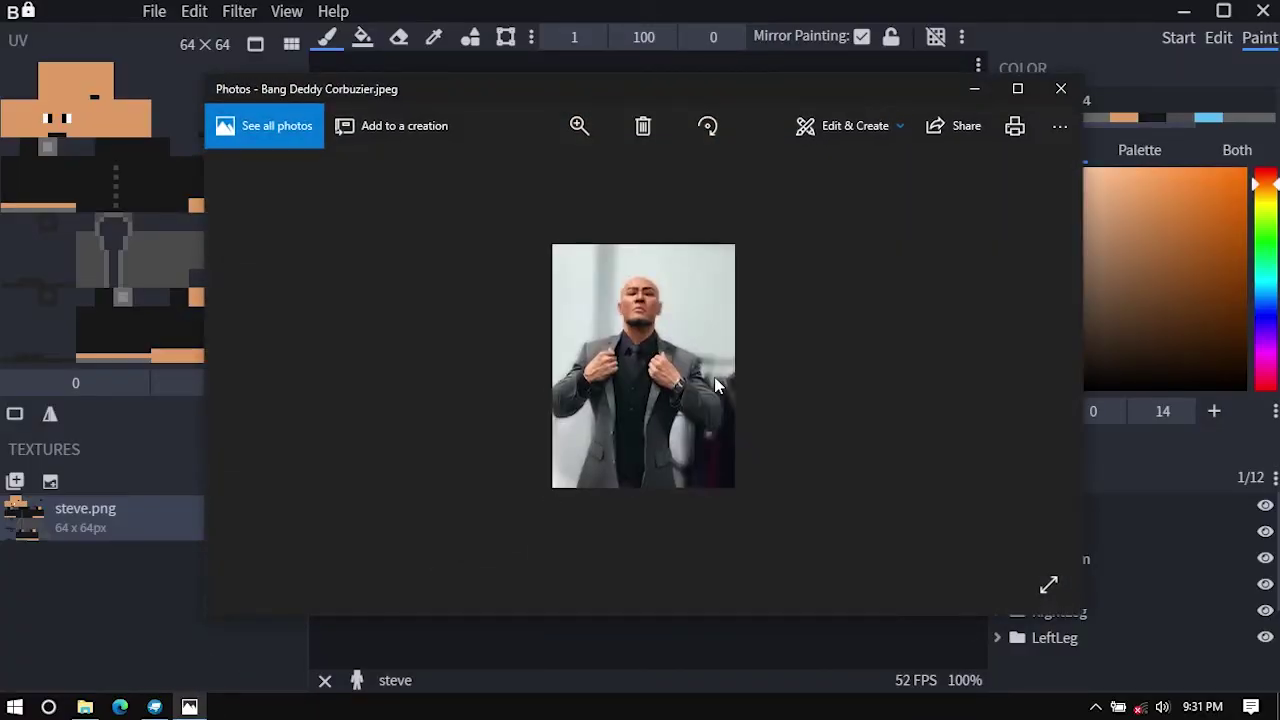
left_click(1003, 45)
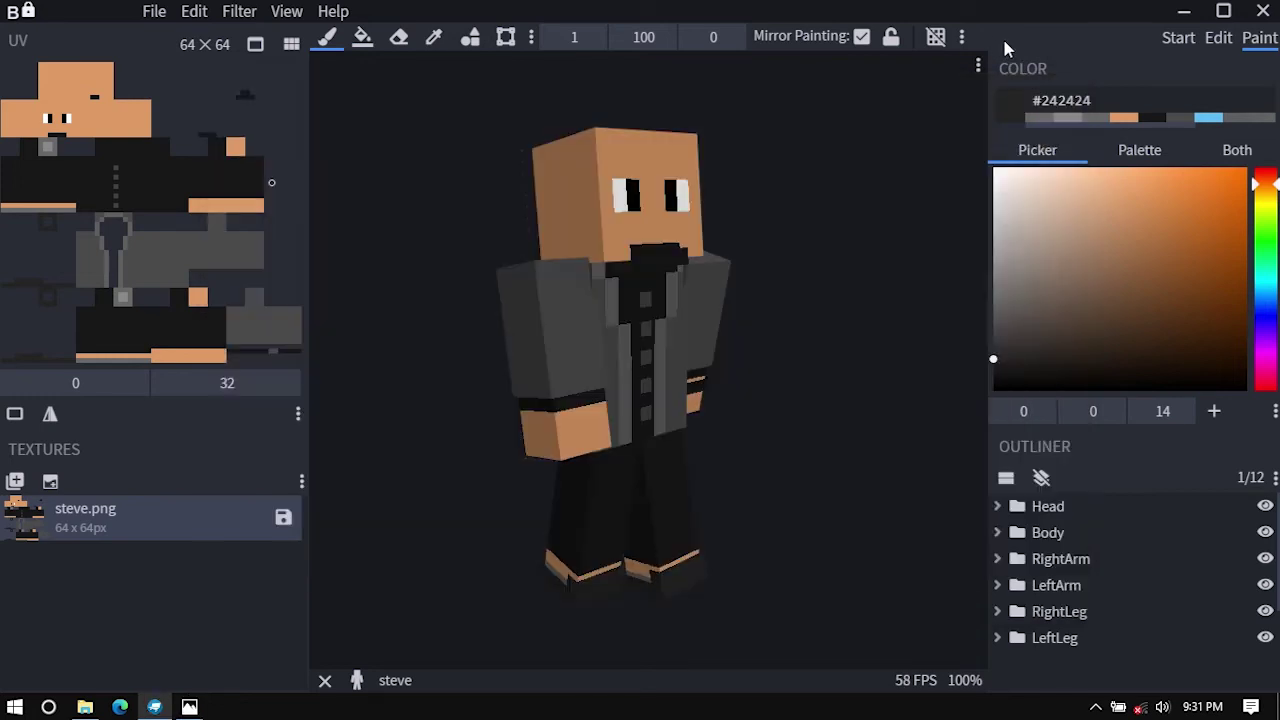
left_click_drag(738, 366, 785, 318)
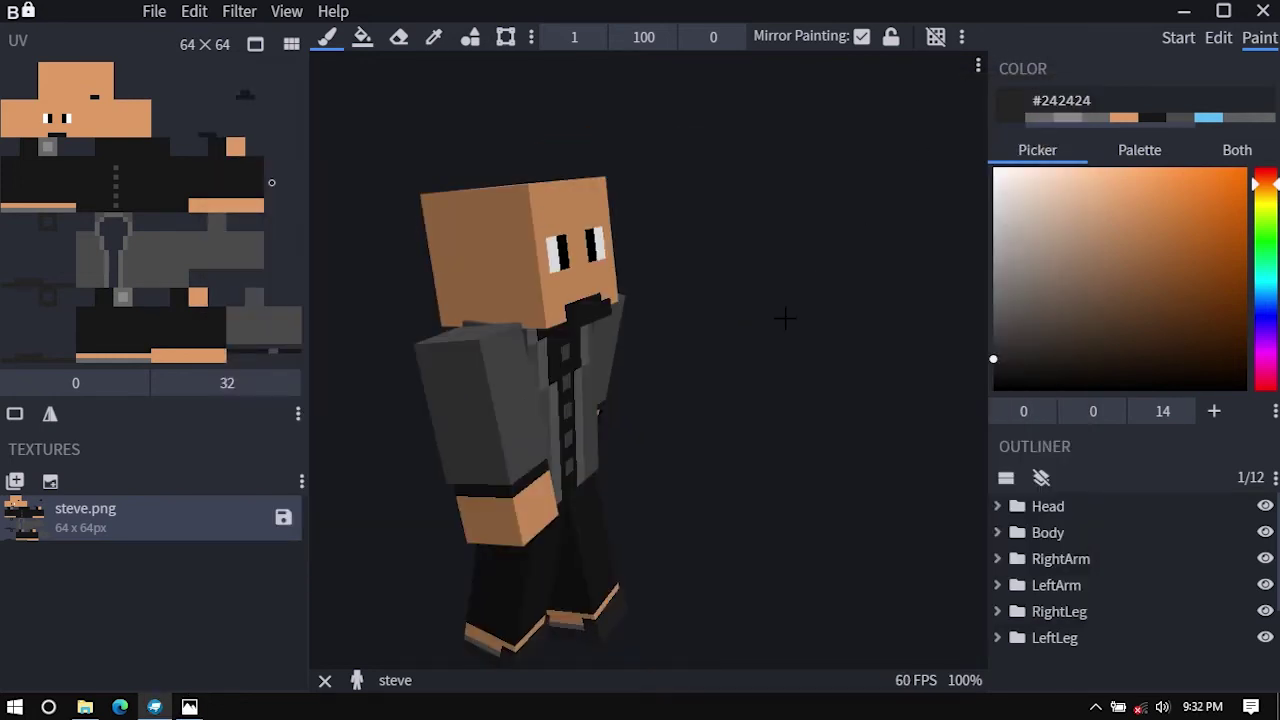
Hide all body parts except the head, then expand the Head group and hide the Hat Layer.
left_click_drag(1266, 640, 1266, 532)
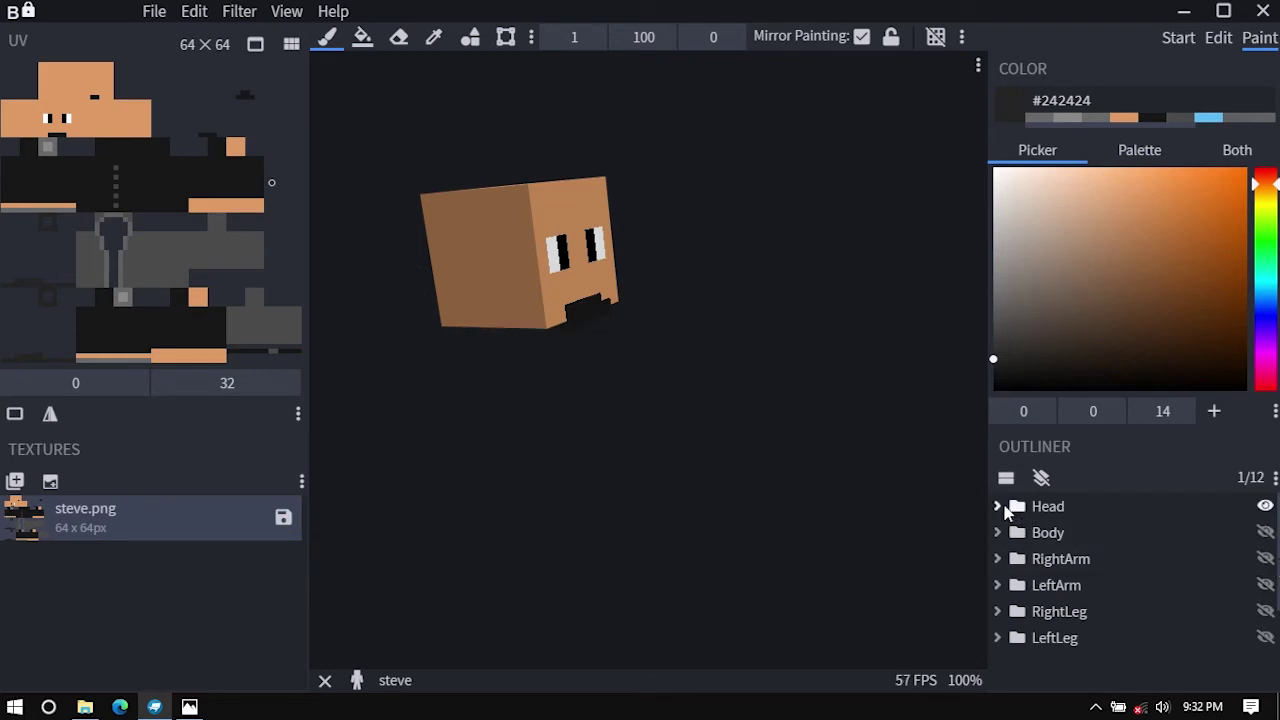
left_click(997, 506)
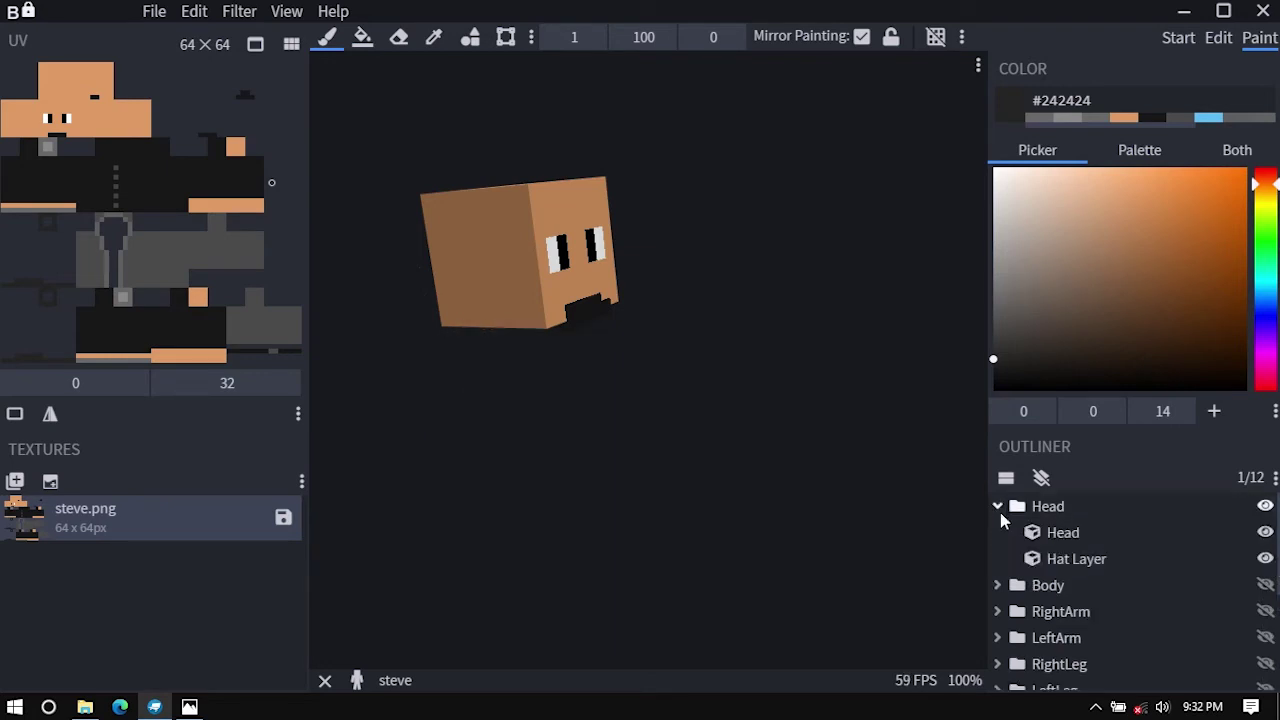
left_click(1271, 562)
right_click_drag(757, 431, 823, 508)
scroll(604, 366, "up", 5)
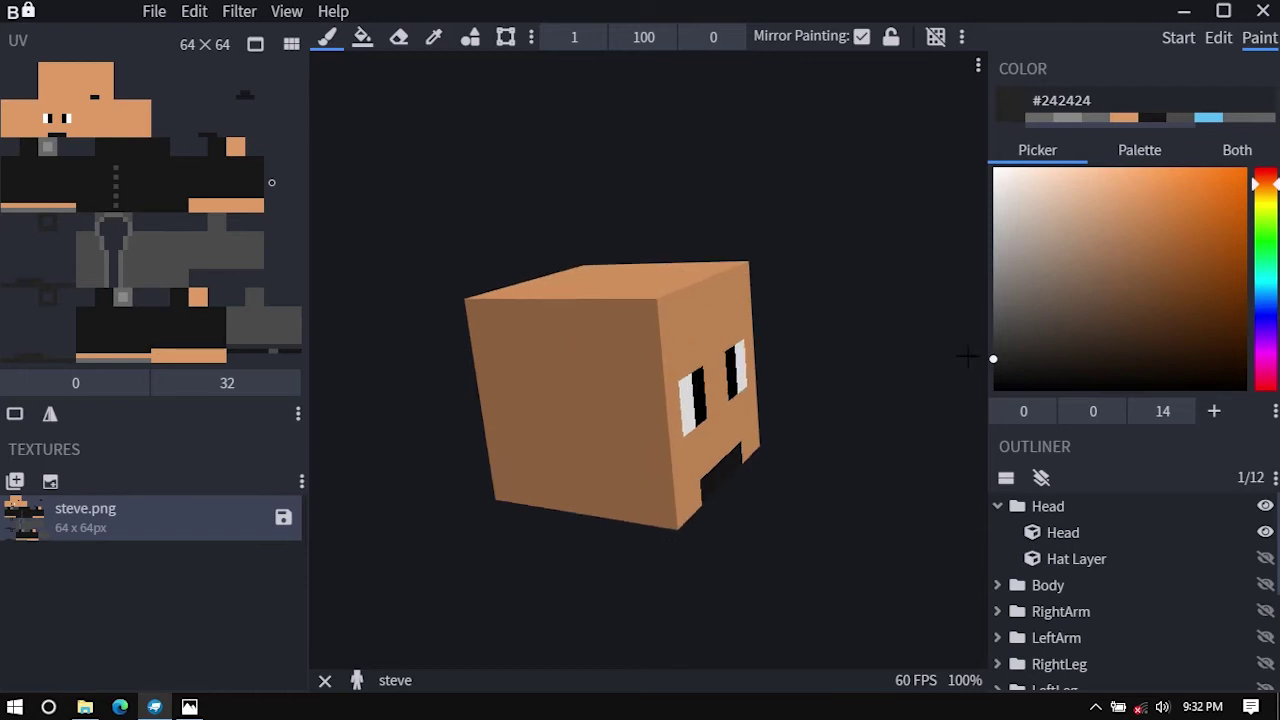
Set the paint colour to #000000 with brush opacity 10 and try shading the upper corners of the face.
left_click_drag(968, 356, 975, 395)
left_click_drag(840, 230, 620, 300)
scroll(557, 232, "up", 3)
scroll(557, 232, "down", 3)
left_click_drag(634, 208, 686, 234)
scroll(730, 198, "up", 3)
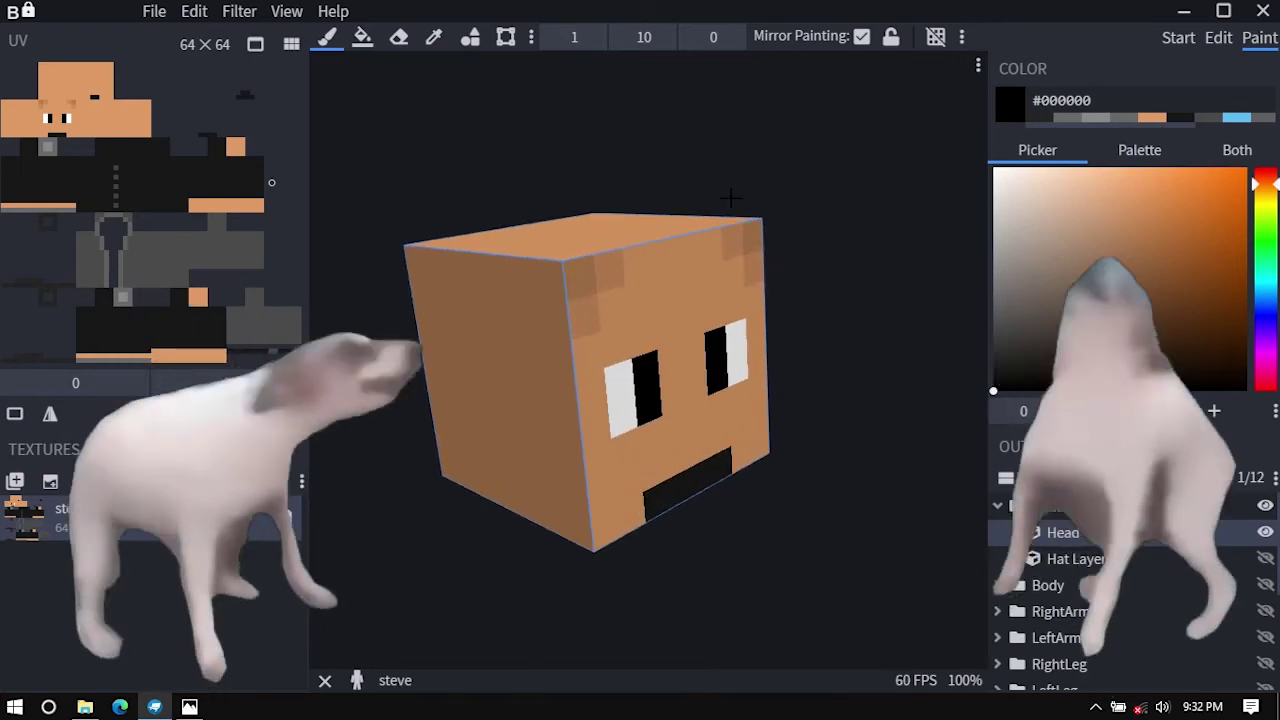
key("ctrl+z")
key("ctrl+z")
Set the brush opacity to 5 and shade the upper and lower corners of the face.
left_click_drag(643, 38, 600, 38)
mouse_move(540, 203)
left_mouse_down()
mouse_move(471, 163)
mouse_move(488, 253)
left_mouse_up()
left_click_drag(498, 475, 529, 517)
left_click_drag(575, 215, 506, 297)
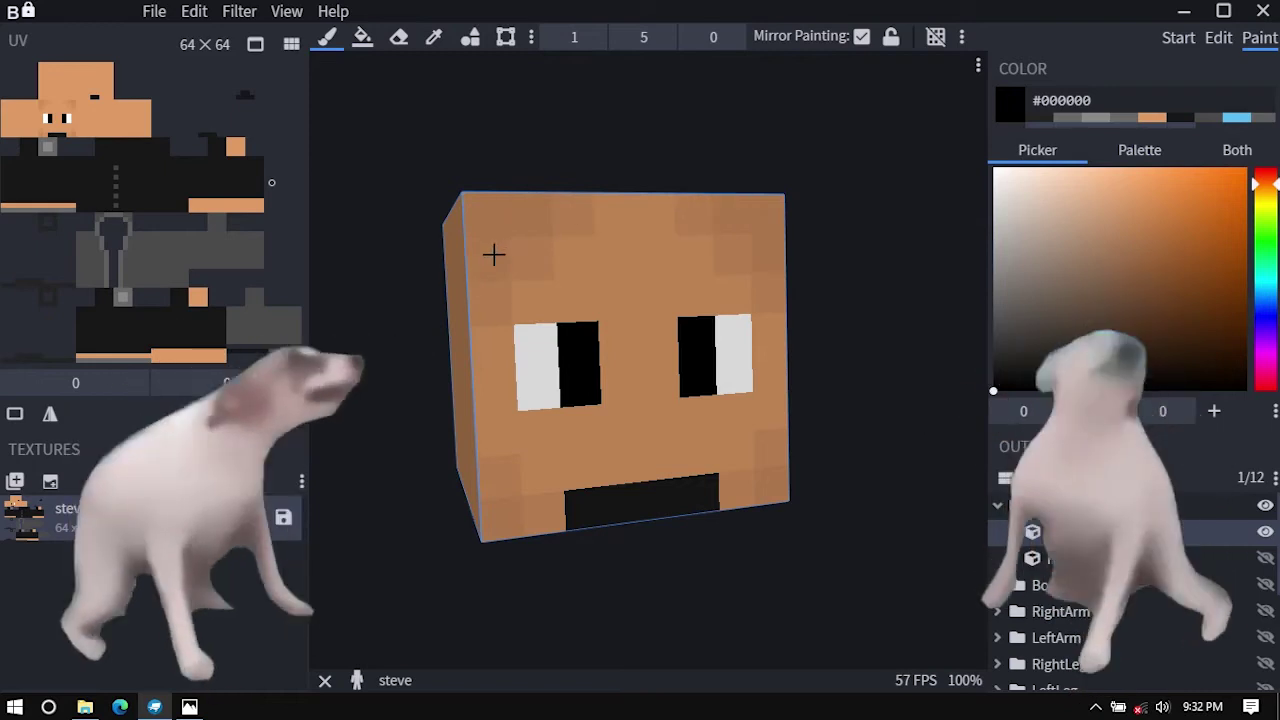
scroll(808, 446, "down", 4)
mouse_move(808, 446)
left_mouse_down()
mouse_move(817, 451)
mouse_move(791, 446)
mouse_move(824, 444)
left_mouse_up()
scroll(824, 407, "up", 1)
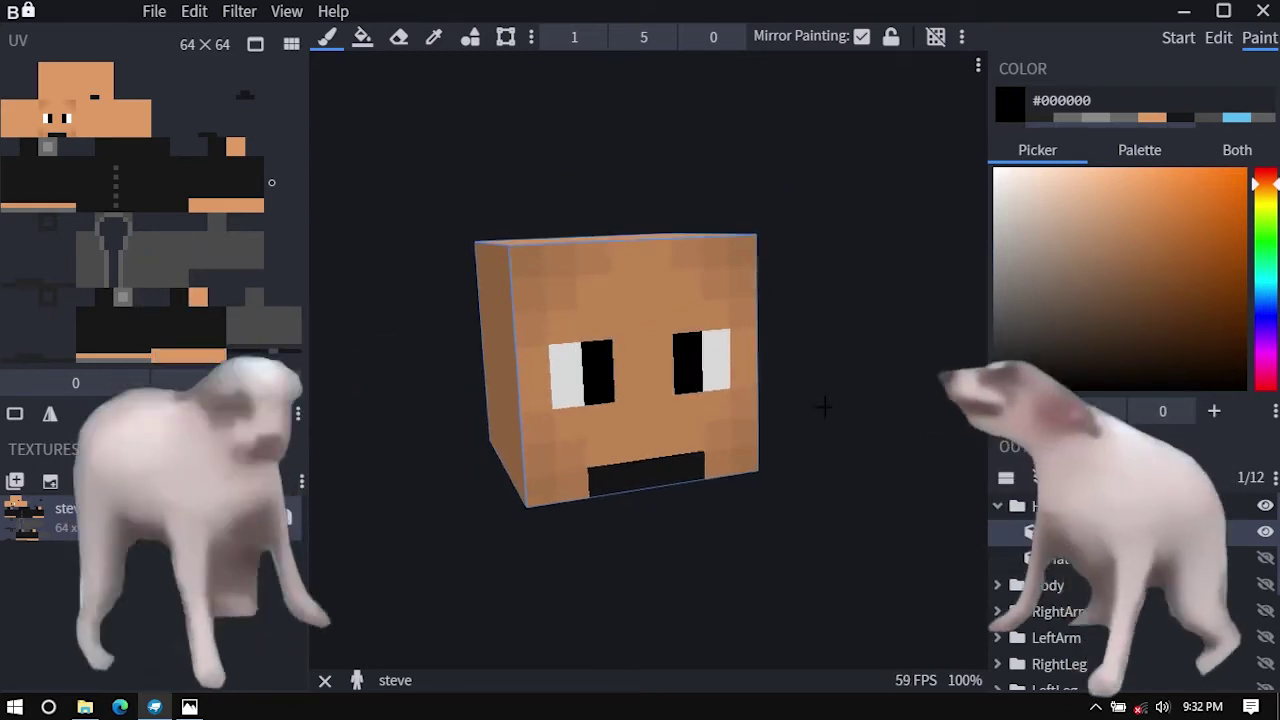
Shade the corners and edges of the head's sides, back and top with the faint black brush.
left_click_drag(554, 286, 826, 343)
left_click_drag(835, 295, 563, 440)
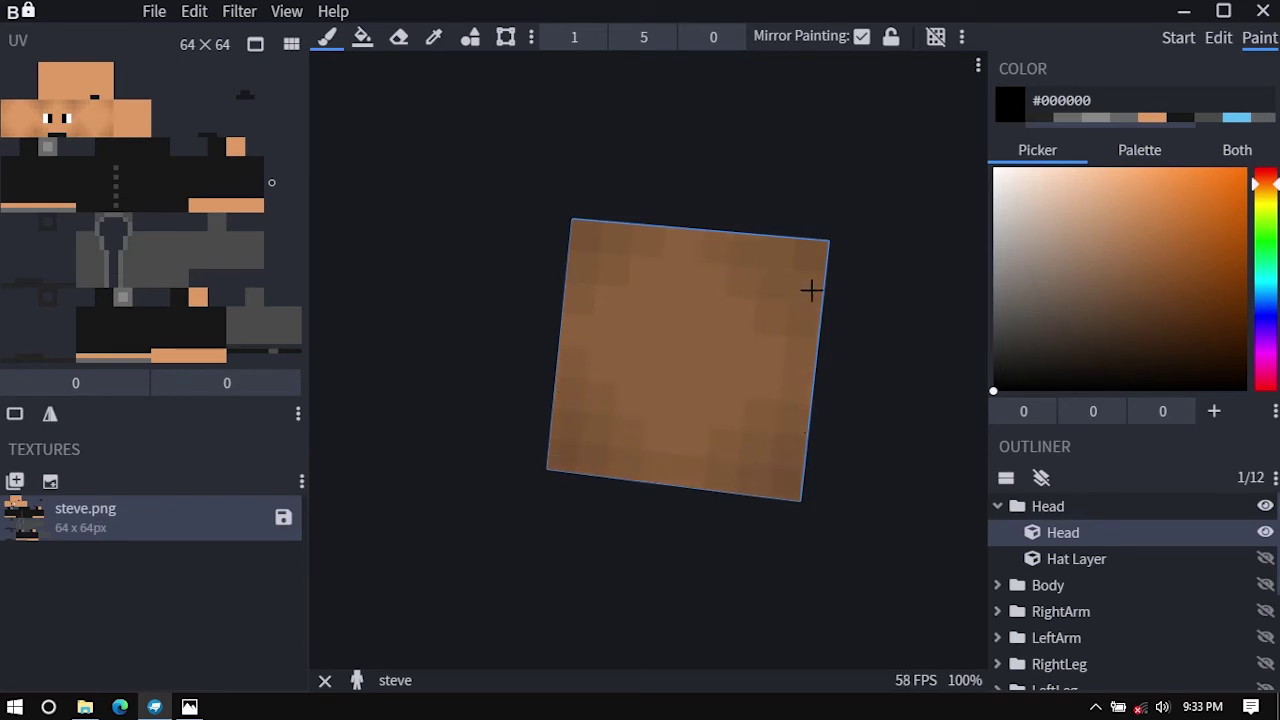
scroll(617, 335, "down", 3)
left_click_drag(846, 392, 706, 398)
scroll(706, 397, "up", 2)
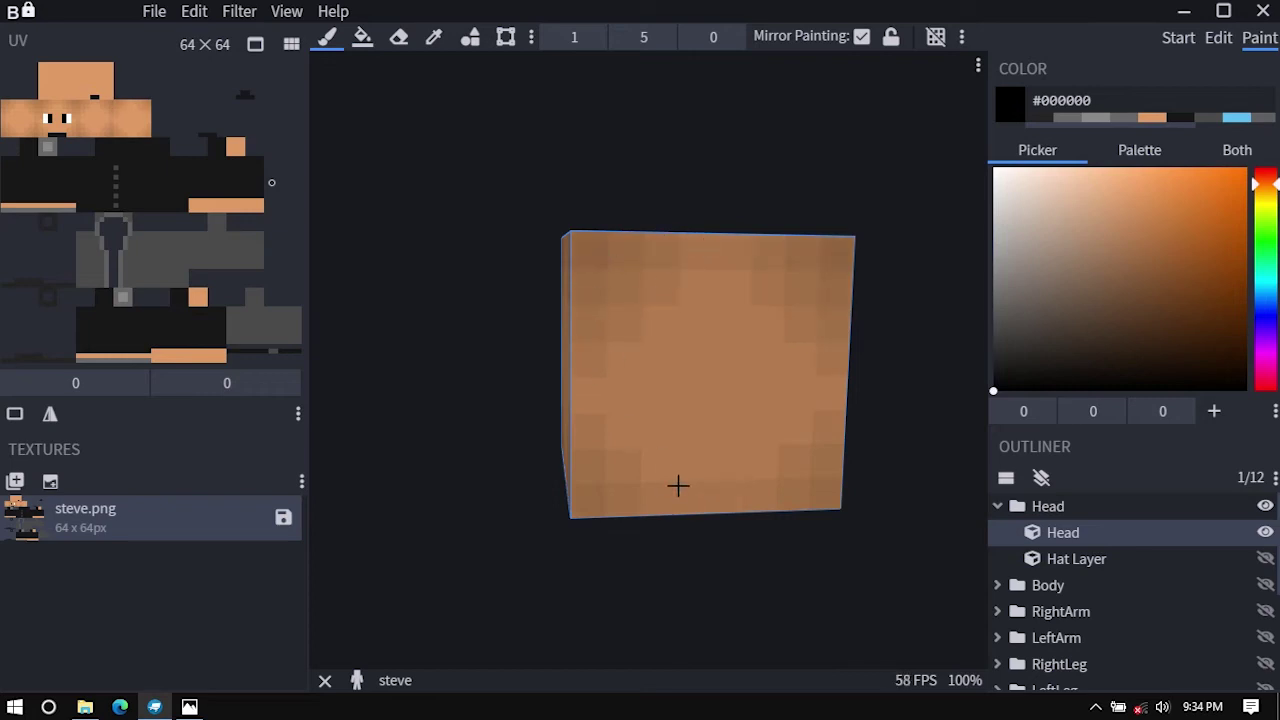
left_click_drag(884, 435, 568, 243)
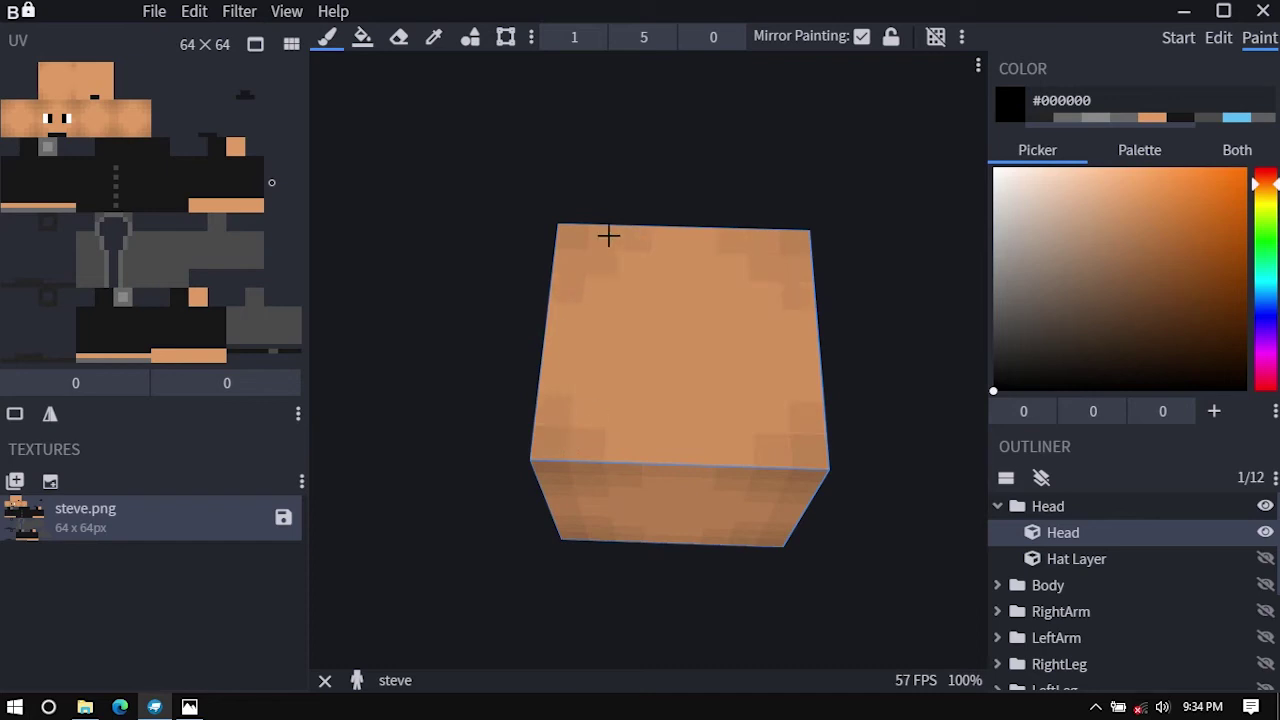
left_click_drag(595, 146, 586, 241)
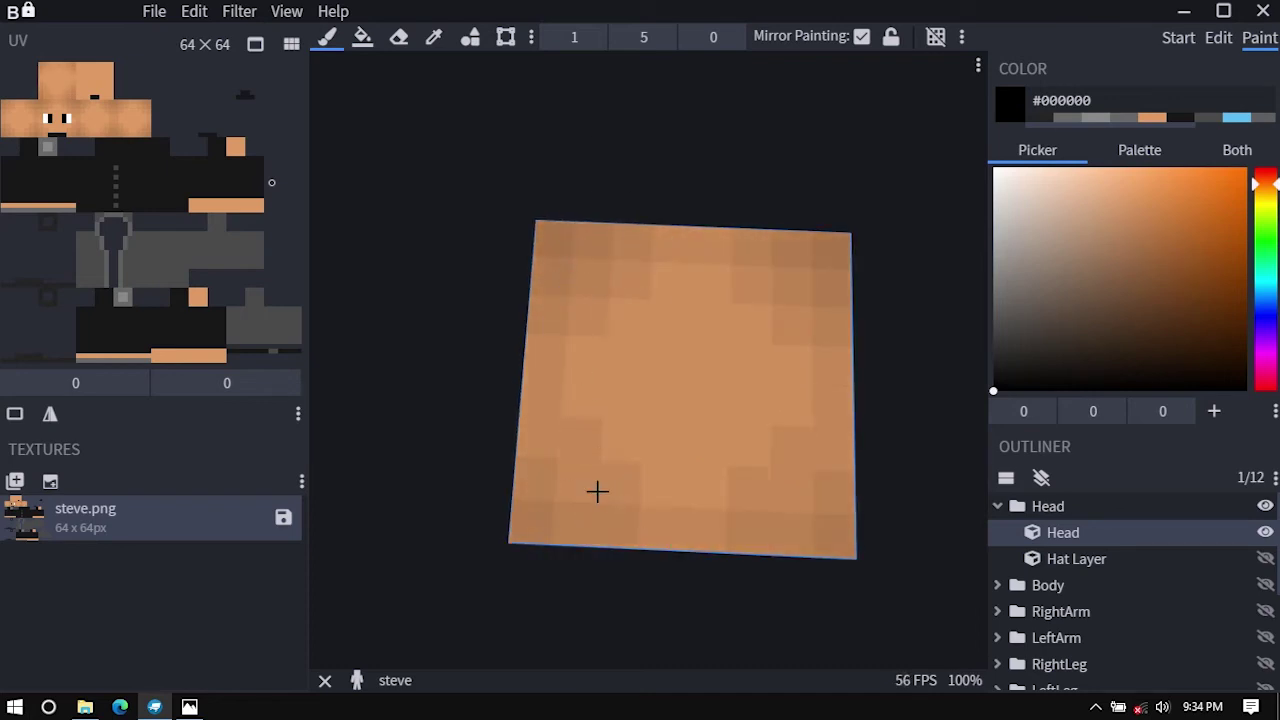
Shade the corners and edges of the head's underside with the faint black brush.
mouse_move(860, 490)
left_mouse_down()
mouse_move(834, 400)
mouse_move(706, 202)
left_mouse_up()
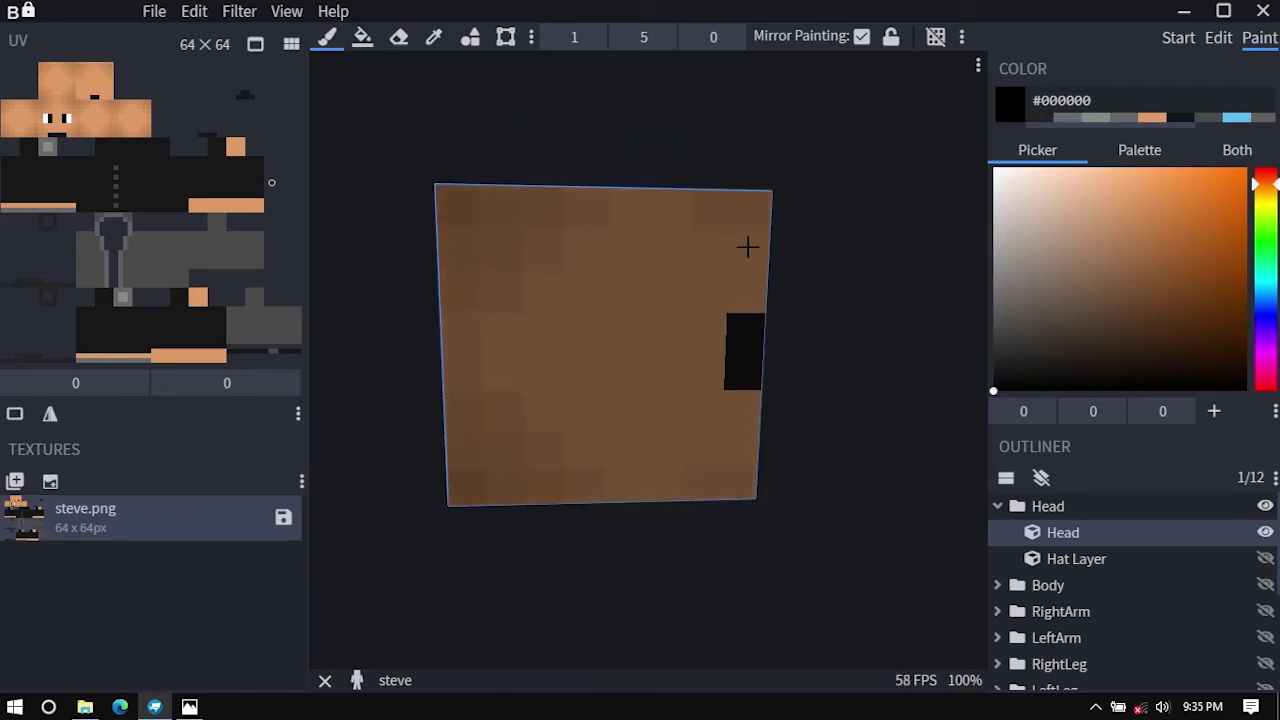
mouse_move(749, 227)
left_mouse_down()
mouse_move(789, 491)
mouse_move(680, 336)
mouse_move(809, 509)
mouse_move(678, 510)
mouse_move(660, 488)
mouse_move(860, 500)
left_mouse_up()
Set the brush opacity to 10 and shade the black beard on the Hat Layer.
left_click(1265, 560)
left_click_drag(790, 190, 647, 69)
scroll(640, 66, "up", 3)
left_click(643, 38)
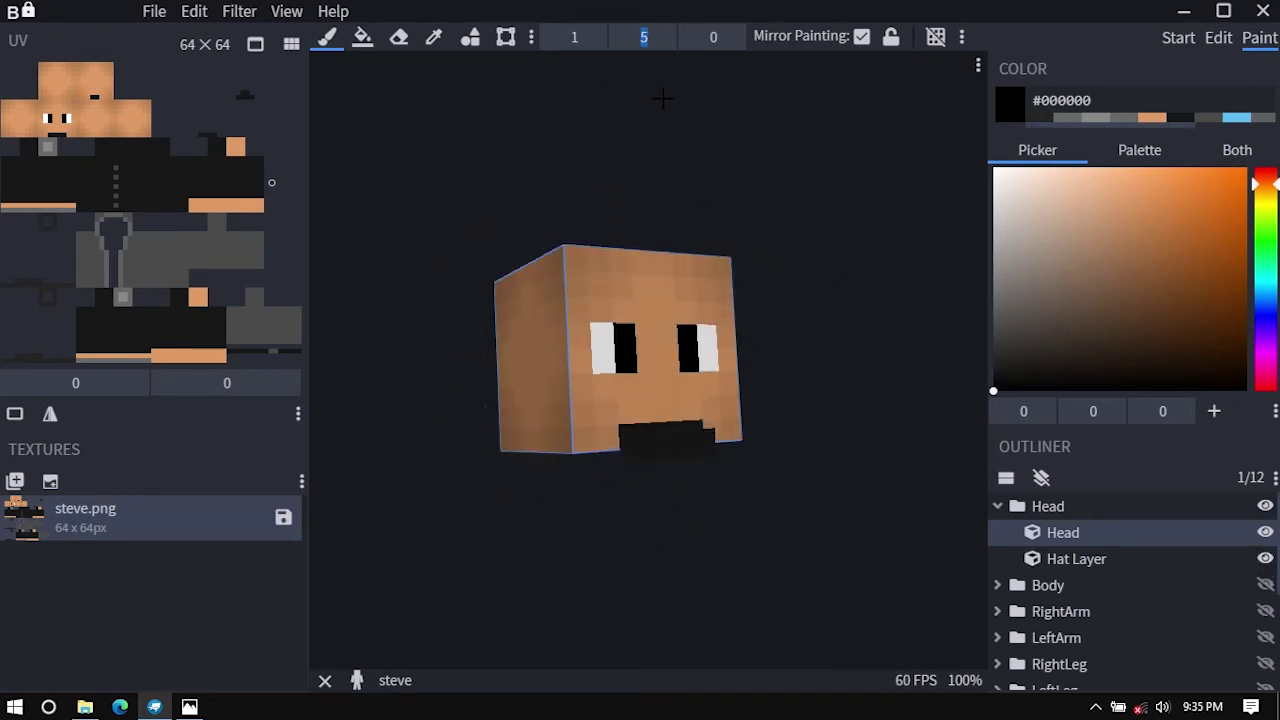
left_click_drag(655, 138, 612, 380)
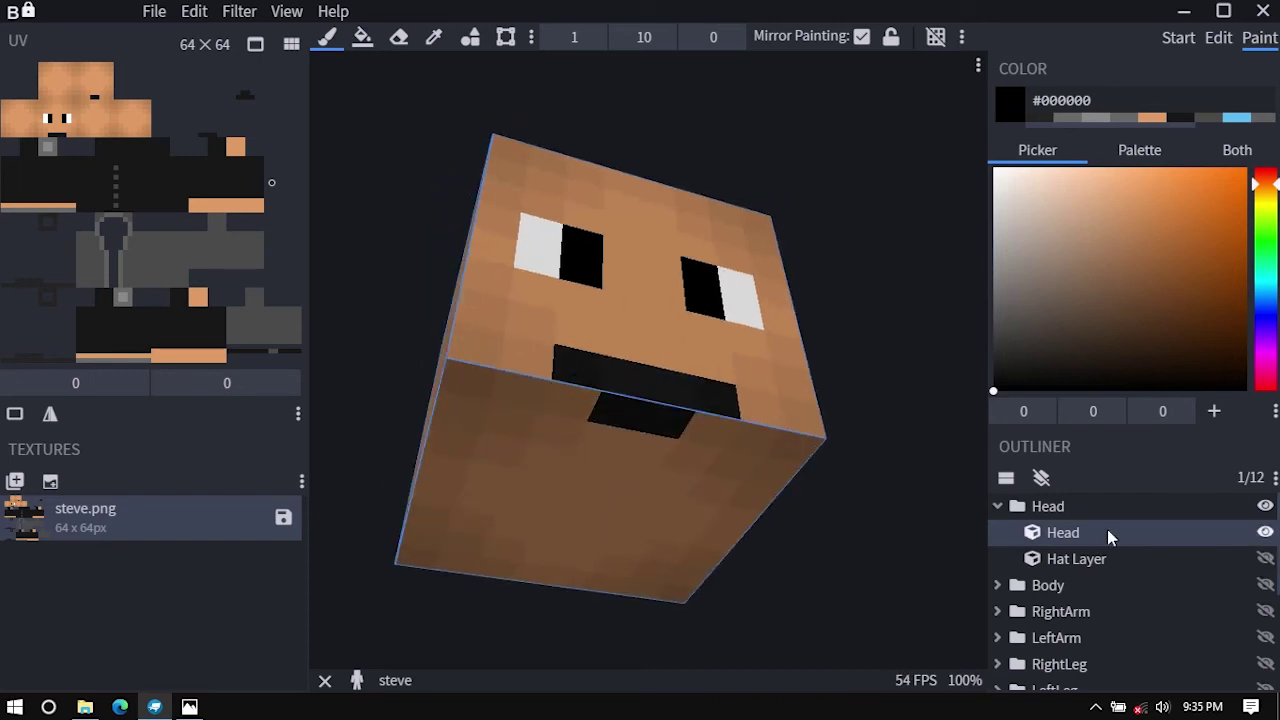
left_click(1090, 559)
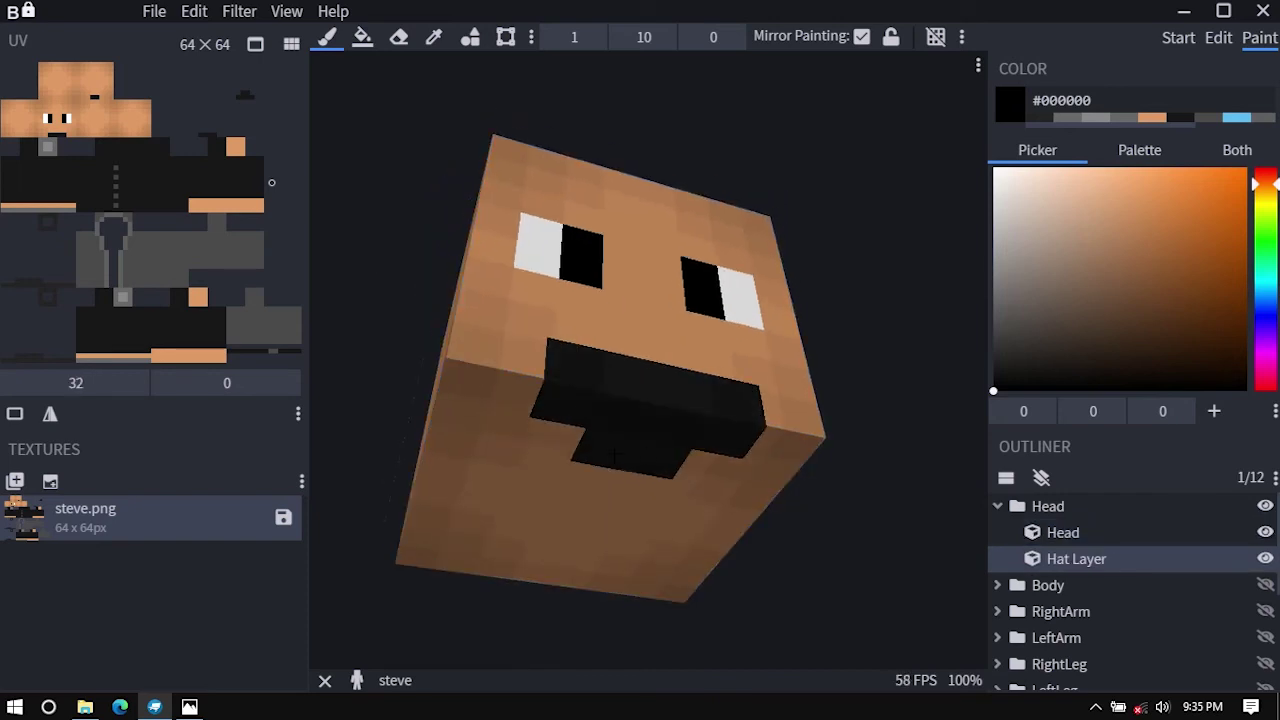
Hide the head and show only the base Body cube without its outer layer.
left_click(997, 507)
left_click(1266, 508)
left_click(997, 533)
left_click(1265, 559)
Shade the upper and lower corners of the torso's front with black at opacity 10.
left_click_drag(823, 234, 751, 191)
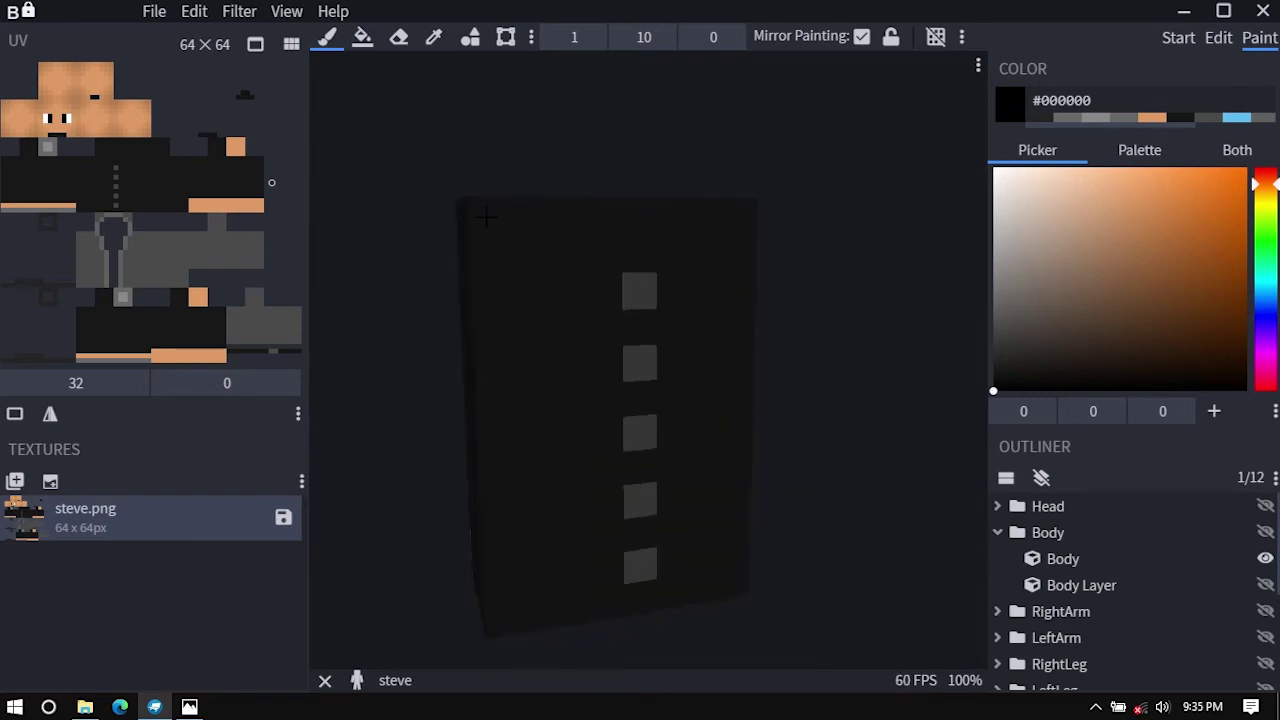
scroll(486, 217, "up", 5)
left_click(385, 115)
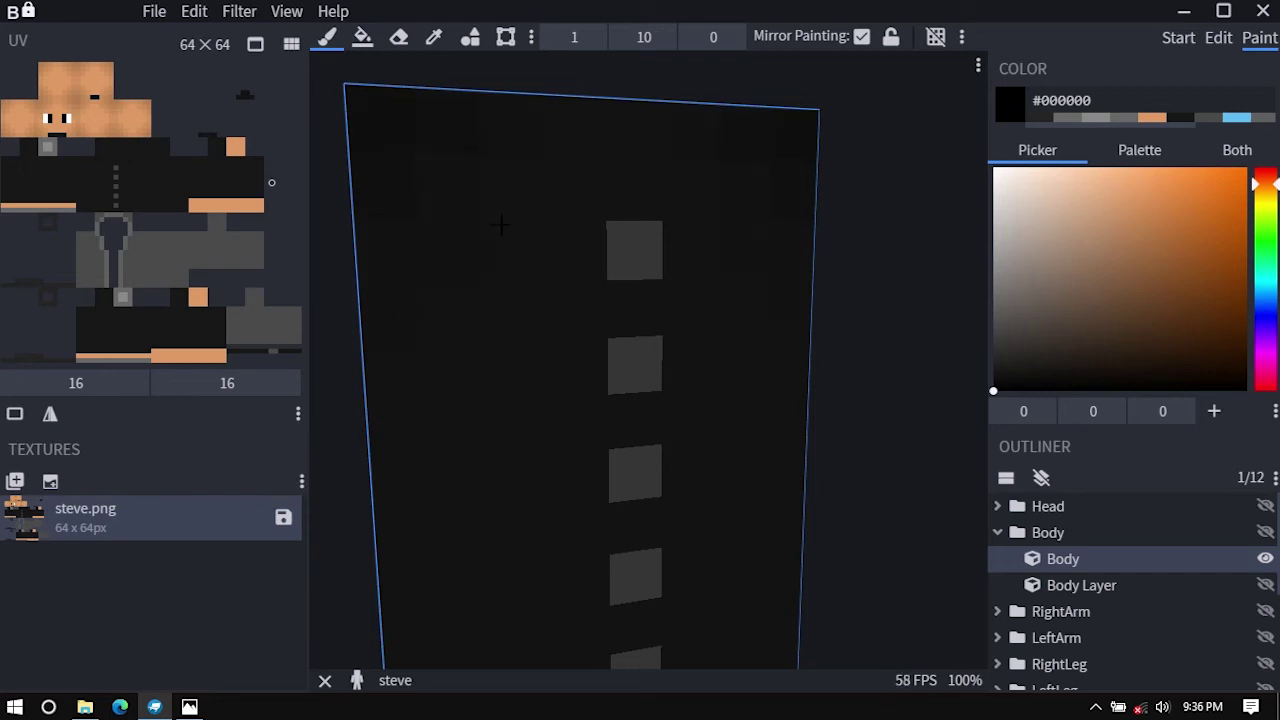
scroll(806, 340, "down", 5)
scroll(455, 522, "up", 3)
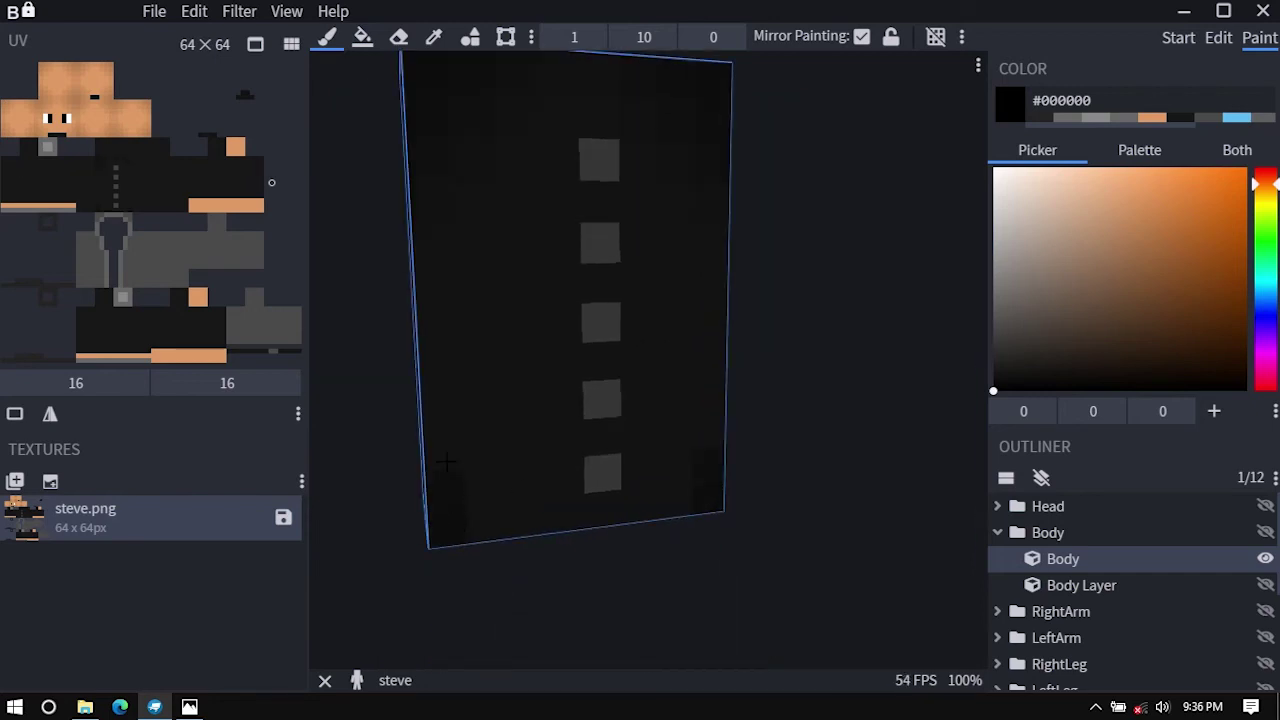
scroll(485, 490, "down", 4)
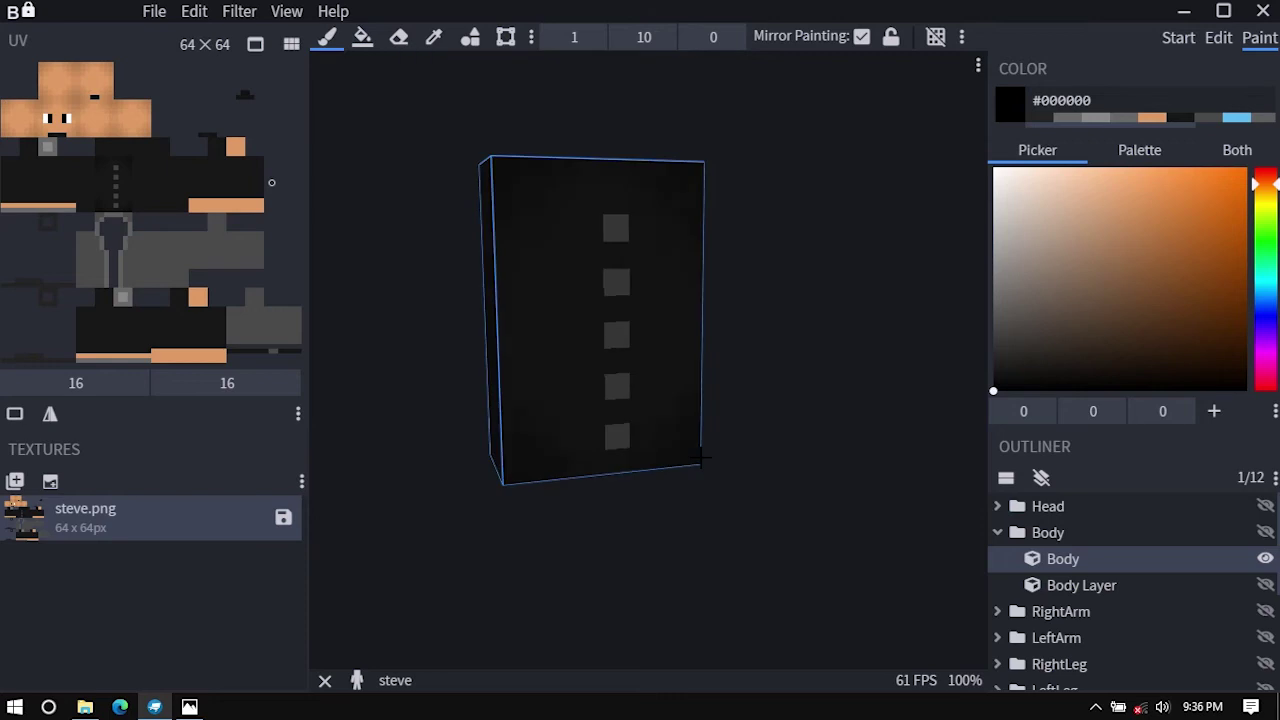
Extend the black shading on the torso's front along its edges and inward around the button column.
left_click_drag(415, 262, 374, 320)
scroll(457, 326, "up", 4)
right_click_drag(457, 326, 612, 302)
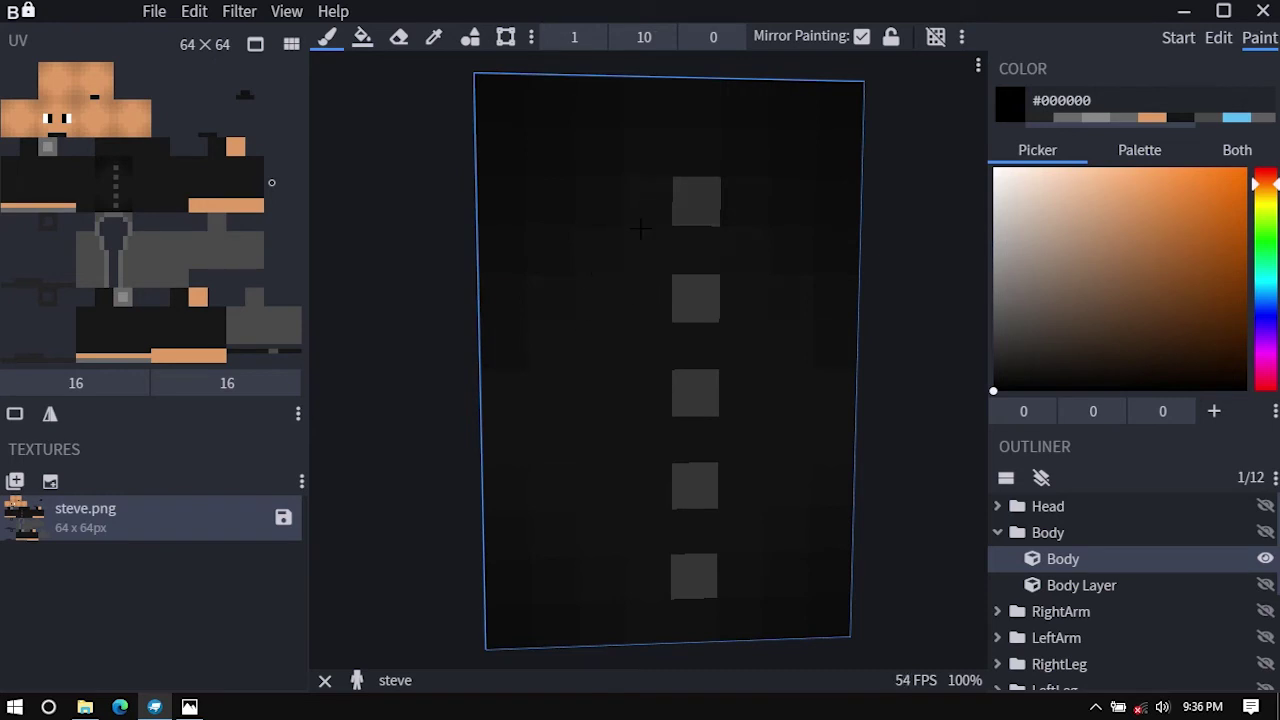
scroll(640, 229, "down", 1)
right_click_drag(548, 608, 548, 522)
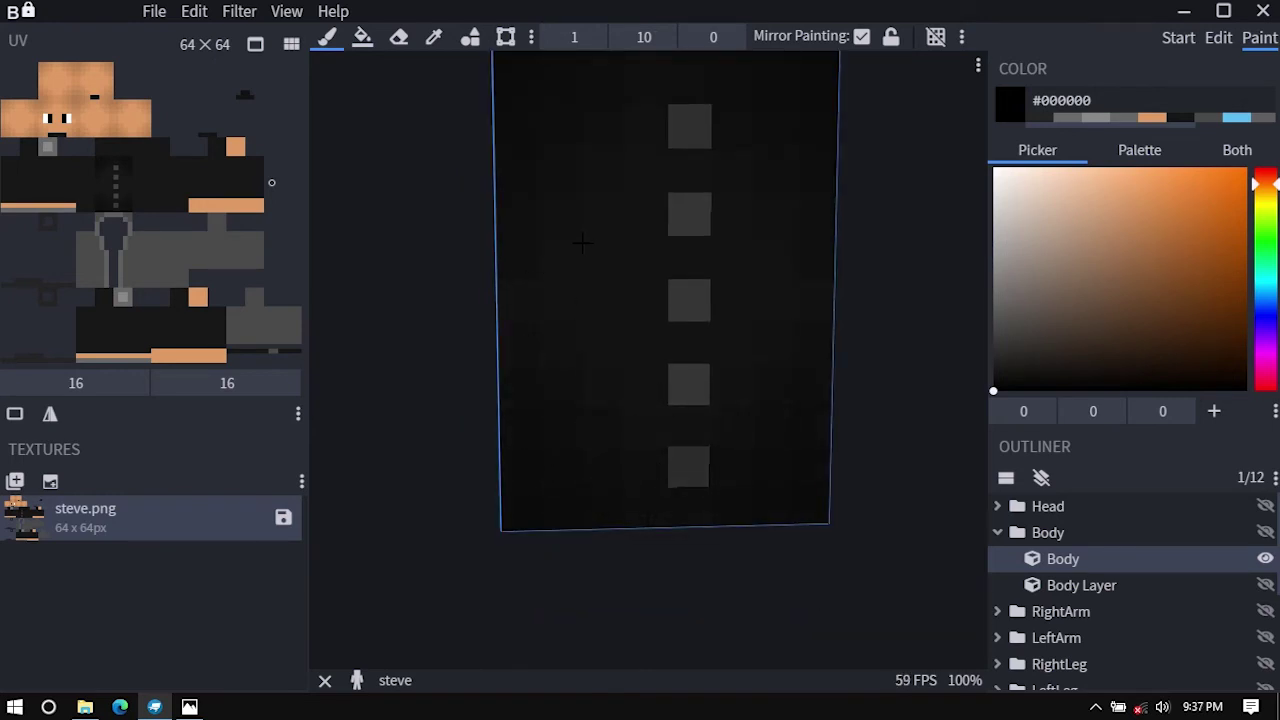
middle_click_drag(582, 243, 623, 309)
scroll(674, 317, "up", 3)
scroll(665, 246, "down", 3)
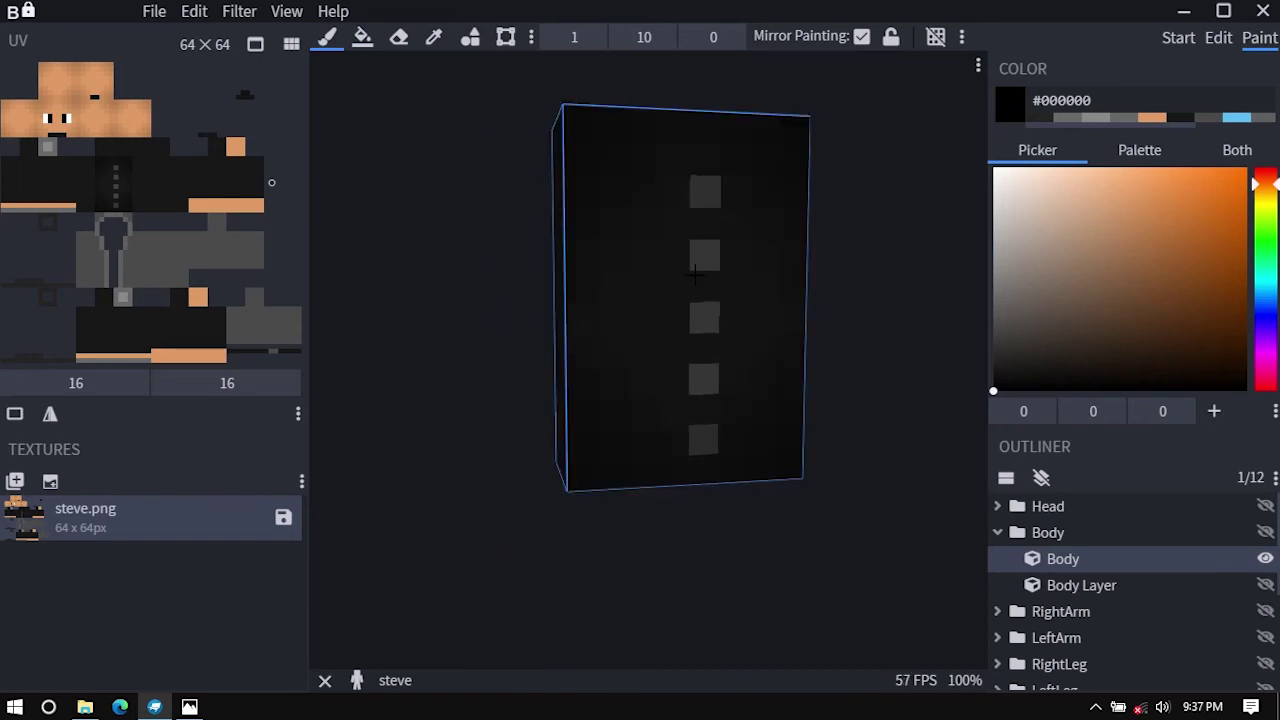
Shade the upper corners and edges of the torso's side with the faint black brush.
left_click_drag(884, 340, 706, 334)
scroll(640, 280, "up", 3)
mouse_move(590, 212)
right_mouse_down()
mouse_move(669, 351)
mouse_move(640, 351)
right_mouse_up()
left_click_drag(740, 296, 1056, 289)
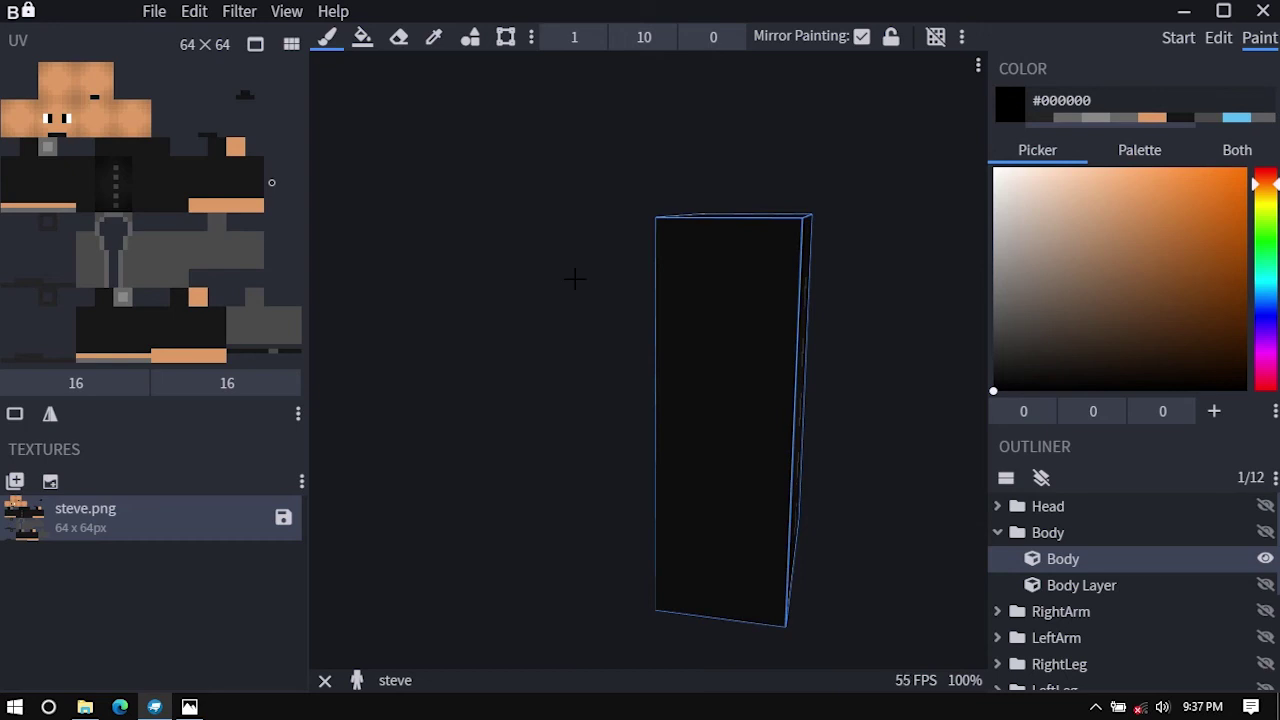
scroll(577, 273, "up", 3)
right_click_drag(580, 266, 391, 306)
left_click_drag(391, 306, 753, 228)
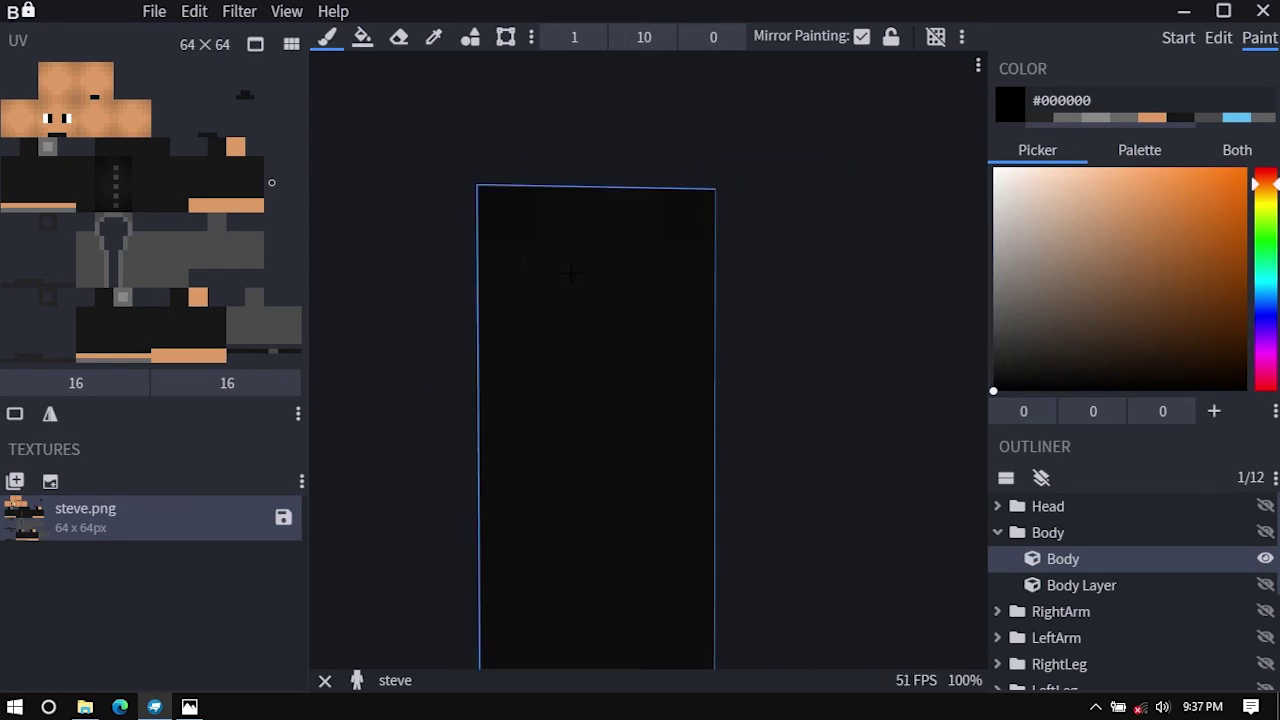
left_click_drag(759, 315, 518, 282)
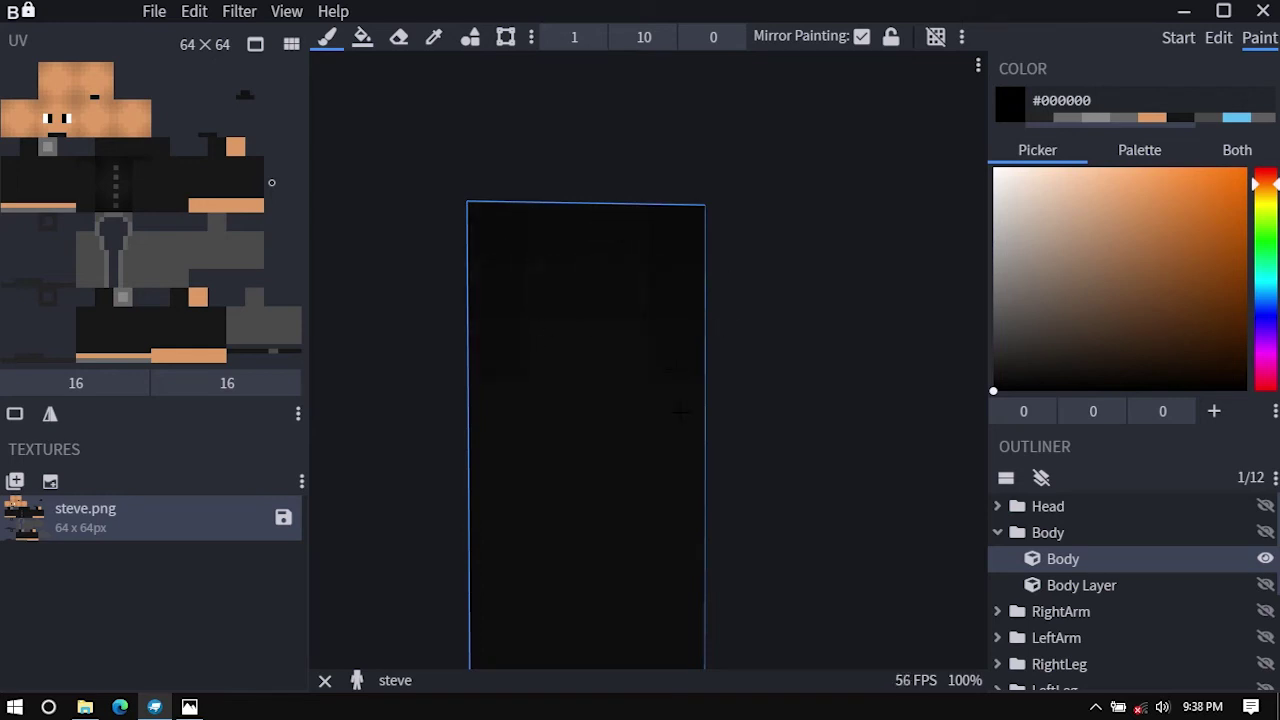
Shade the lower corners of the torso's side with the faint black brush.
right_click_drag(764, 430, 785, 280)
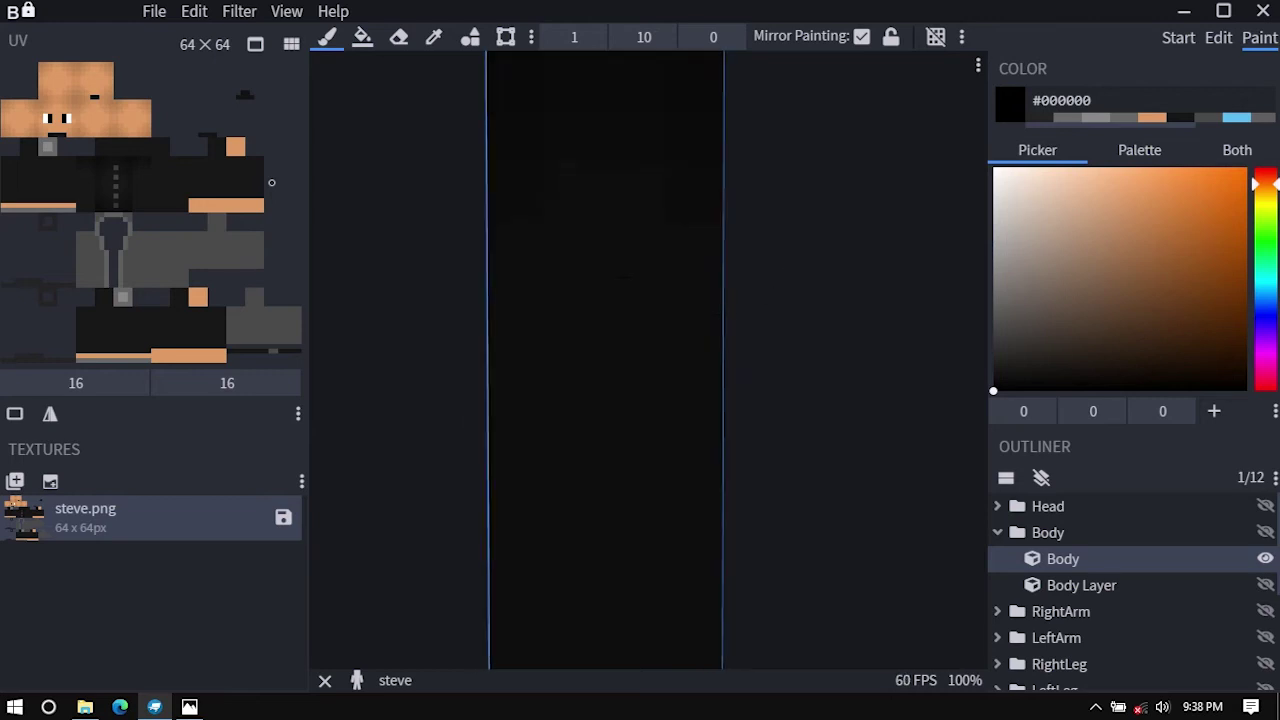
scroll(831, 380, "down", 3)
scroll(643, 471, "up", 3)
scroll(643, 471, "down", 3)
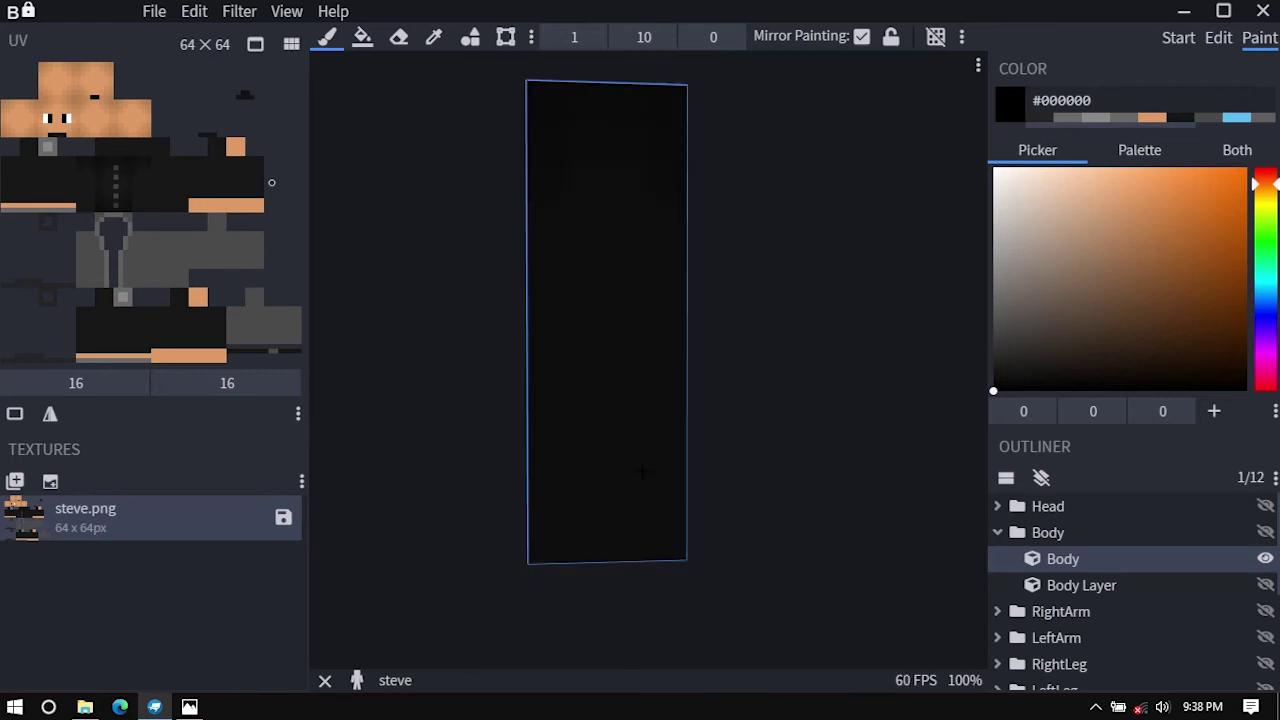
right_click_drag(738, 456, 740, 335)
scroll(515, 432, "up", 2)
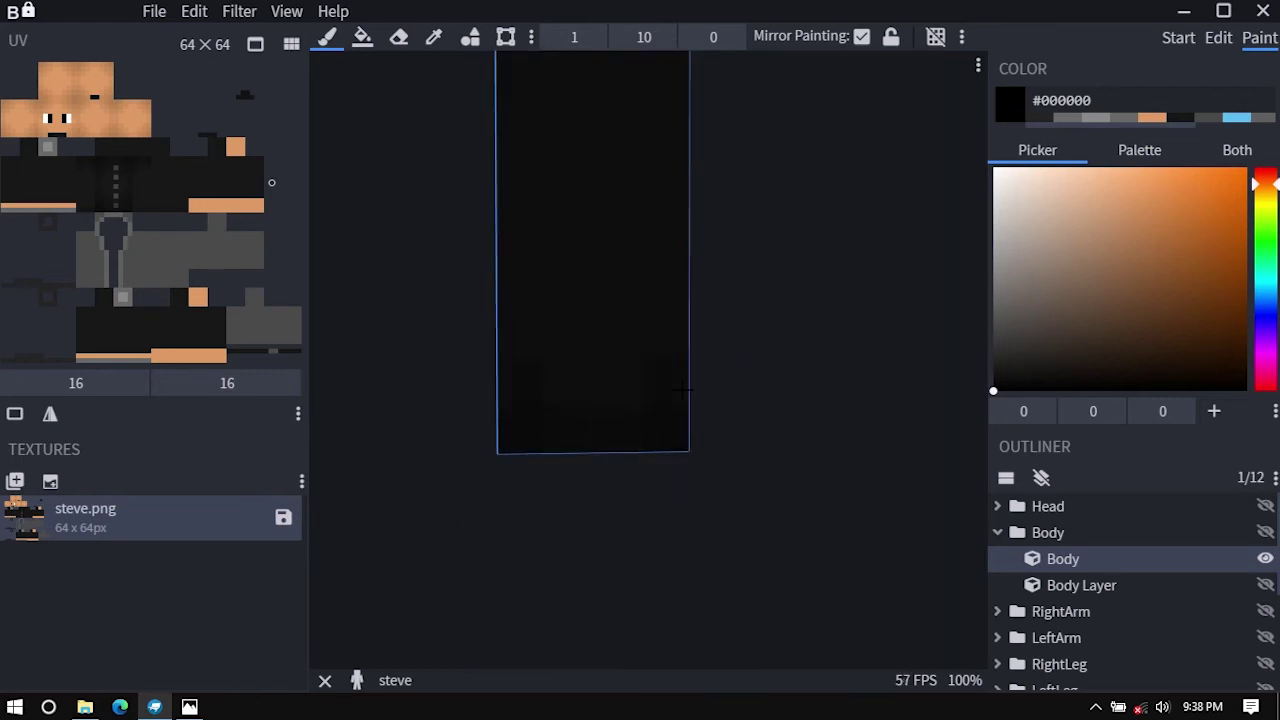
Shade the corners of the torso's underside and top faces with the faint black brush.
left_click_drag(742, 327, 505, 413)
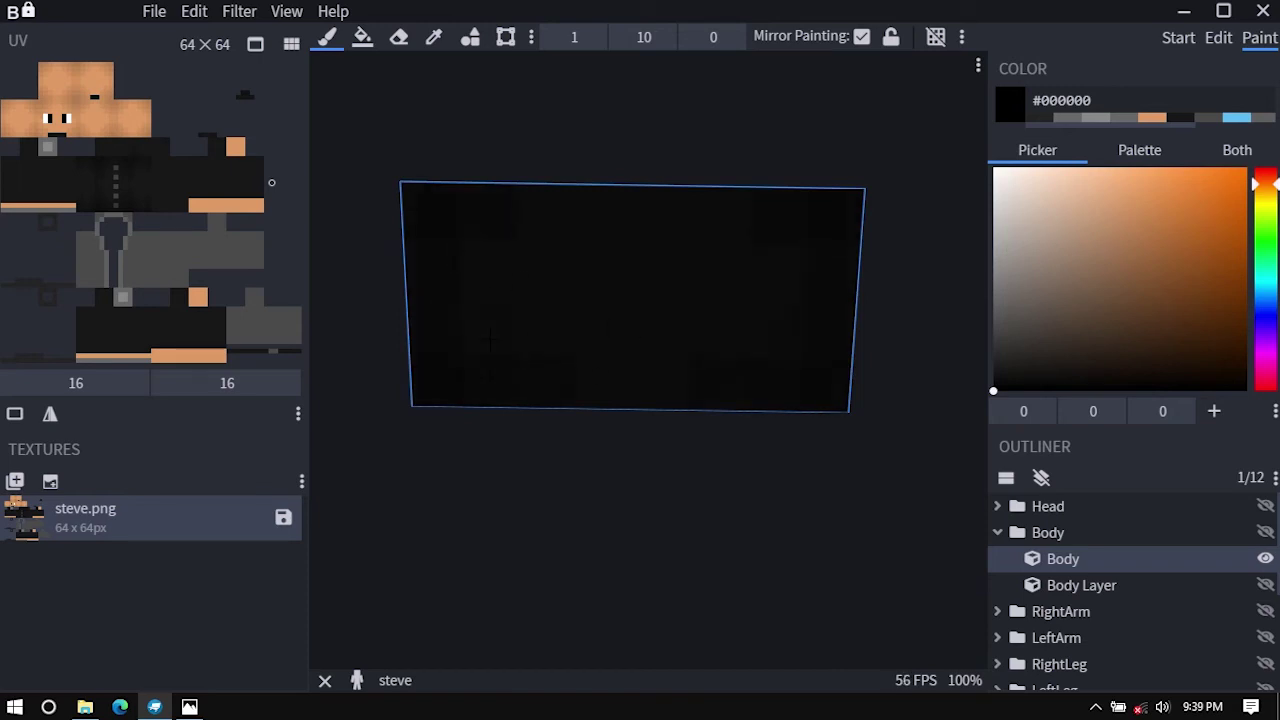
left_click_drag(564, 258, 553, 290)
middle_click_drag(580, 340, 475, 238)
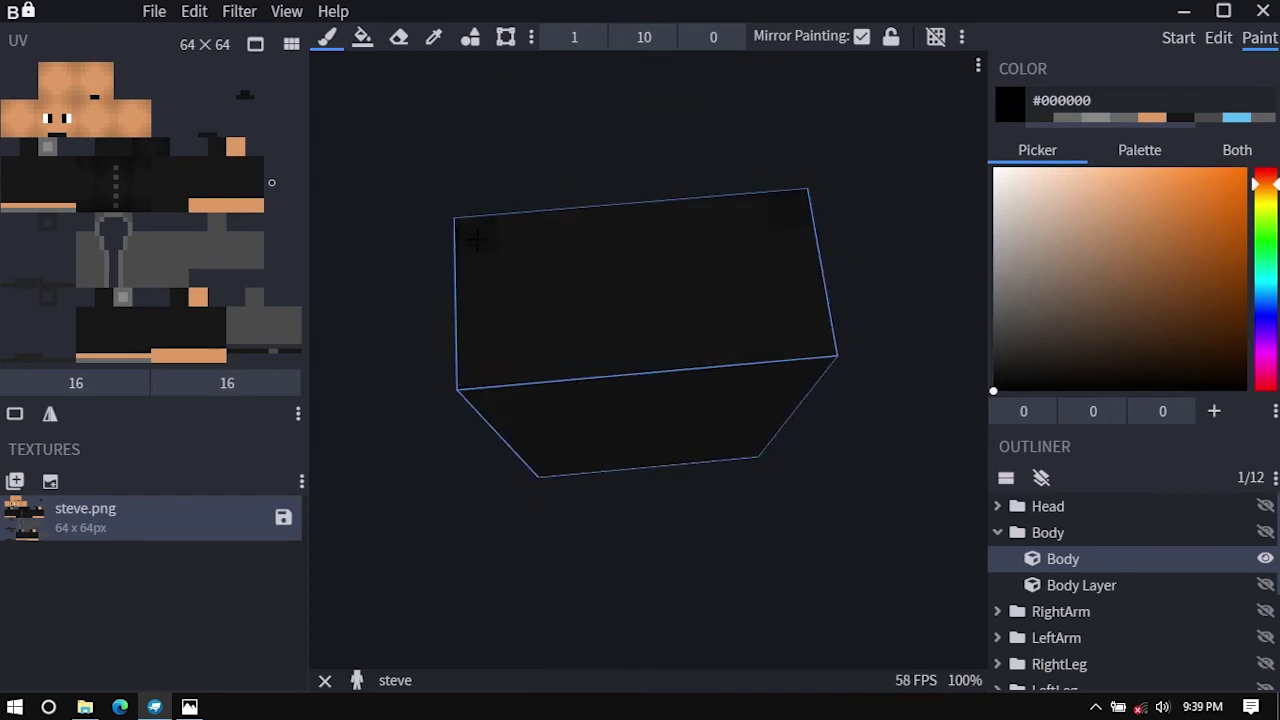
middle_click_drag(585, 296, 746, 283)
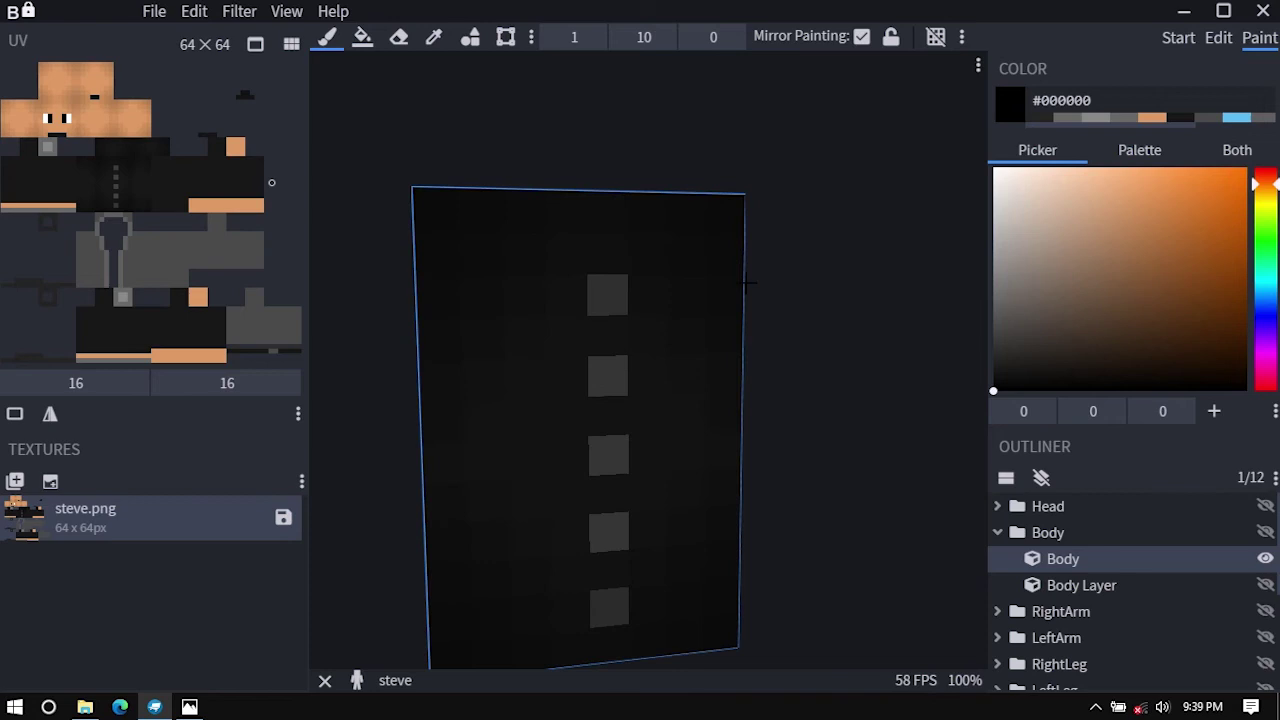
Shade the upper and lower corners of the torso's back with the faint black brush.
middle_click_drag(762, 357, 416, 237)
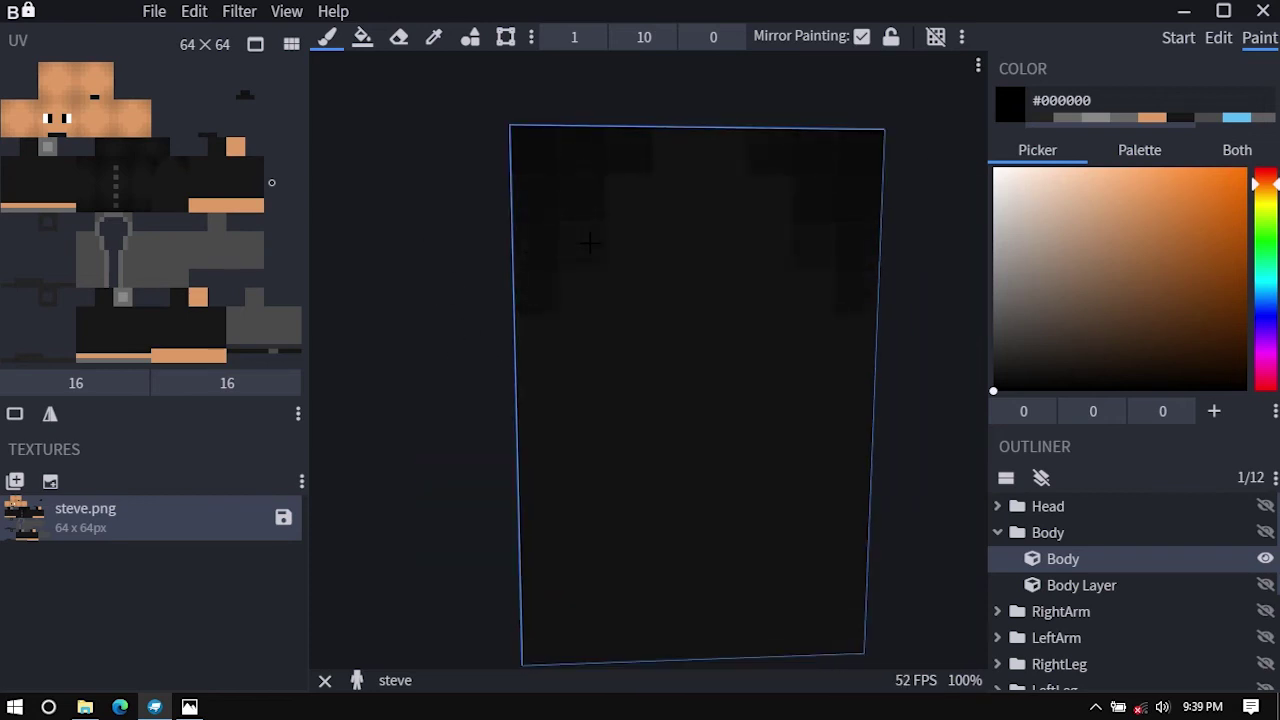
middle_click_drag(674, 259, 585, 420)
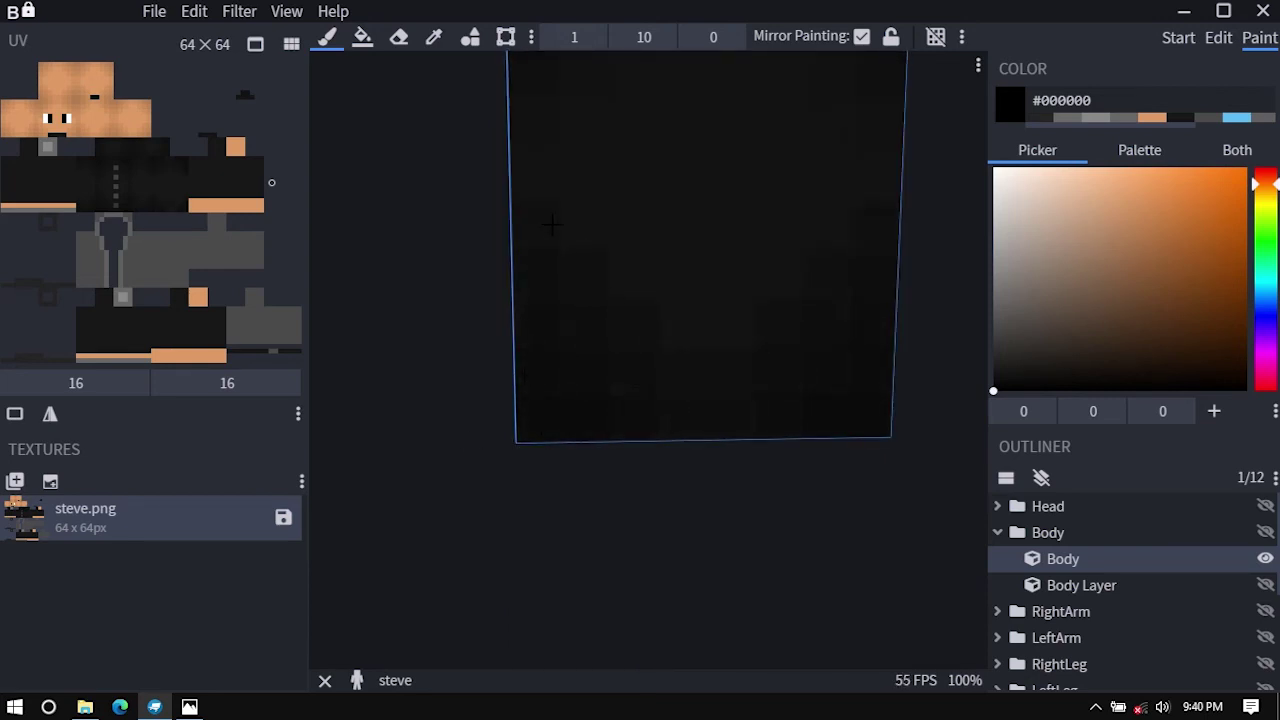
scroll(689, 328, "down", 3)
Show the Body Layer and shade the upper part of the grey jacket's side in black at opacity 10.
left_click_drag(850, 378, 655, 393)
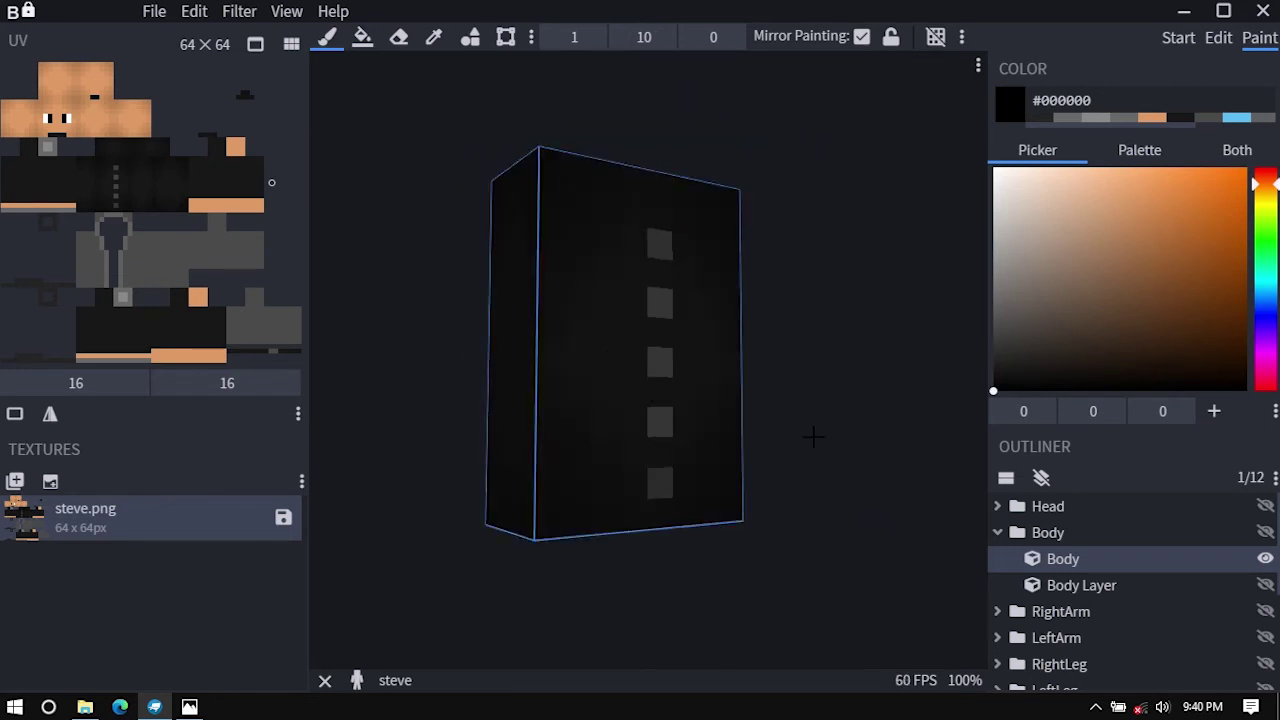
left_click(1266, 586)
right_click_drag(838, 410, 674, 471)
mouse_move(674, 471)
left_mouse_down()
mouse_move(1086, 414)
mouse_move(853, 327)
mouse_move(770, 355)
left_mouse_up()
left_click(540, 131)
left_click(660, 148)
left_click(550, 178)
left_click(585, 148)
left_click(622, 149)
left_click_drag(664, 186, 666, 216)
left_click(639, 192)
left_click(585, 187)
left_click(557, 227)
left_click(541, 270)
left_click(652, 270)
Shade the lower corners and bottom edge of the grey jacket's side.
right_click_drag(727, 356, 720, 282)
left_click(532, 507)
left_click(678, 518)
left_click(667, 475)
left_click(626, 510)
left_click(580, 514)
left_click(533, 472)
left_click(537, 437)
left_click(630, 473)
Shade the upper corners and top edge of the grey jacket's back, stepping inward and down pixel by pixel.
left_click_drag(762, 382, 494, 388)
mouse_move(845, 420)
left_mouse_down()
mouse_move(830, 512)
mouse_move(712, 462)
left_mouse_up()
left_click(517, 149)
left_click(532, 149)
left_click(570, 150)
left_click(533, 189)
left_click(537, 238)
left_click(572, 192)
left_click(616, 149)
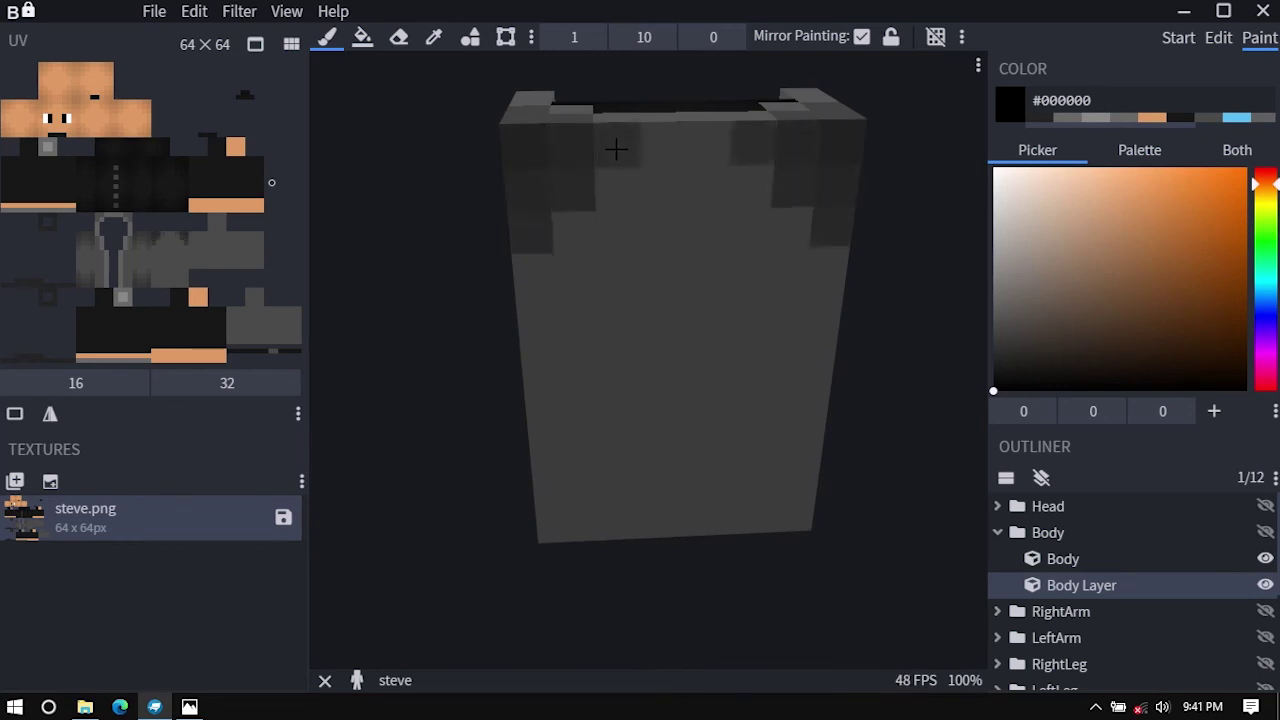
left_click(660, 147)
left_click(612, 195)
left_click(575, 232)
left_click(534, 274)
left_click(534, 312)
left_click(576, 271)
left_click(663, 190)
left_click_drag(477, 404, 479, 381)
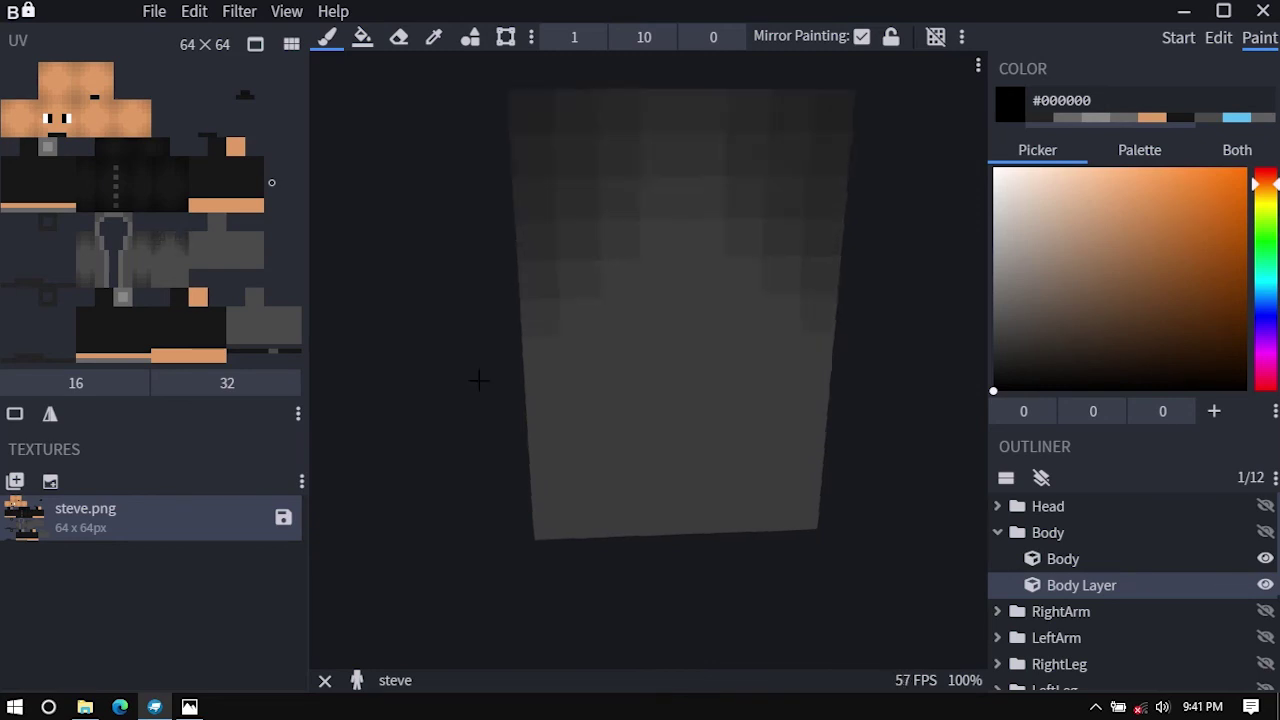
Shade the lower corners and bottom edge of the grey jacket's back, stepping inward and up pixel by pixel.
key("1")
left_click(534, 459)
left_click(571, 460)
left_click(531, 422)
left_click(532, 385)
left_click(572, 423)
left_click(610, 458)
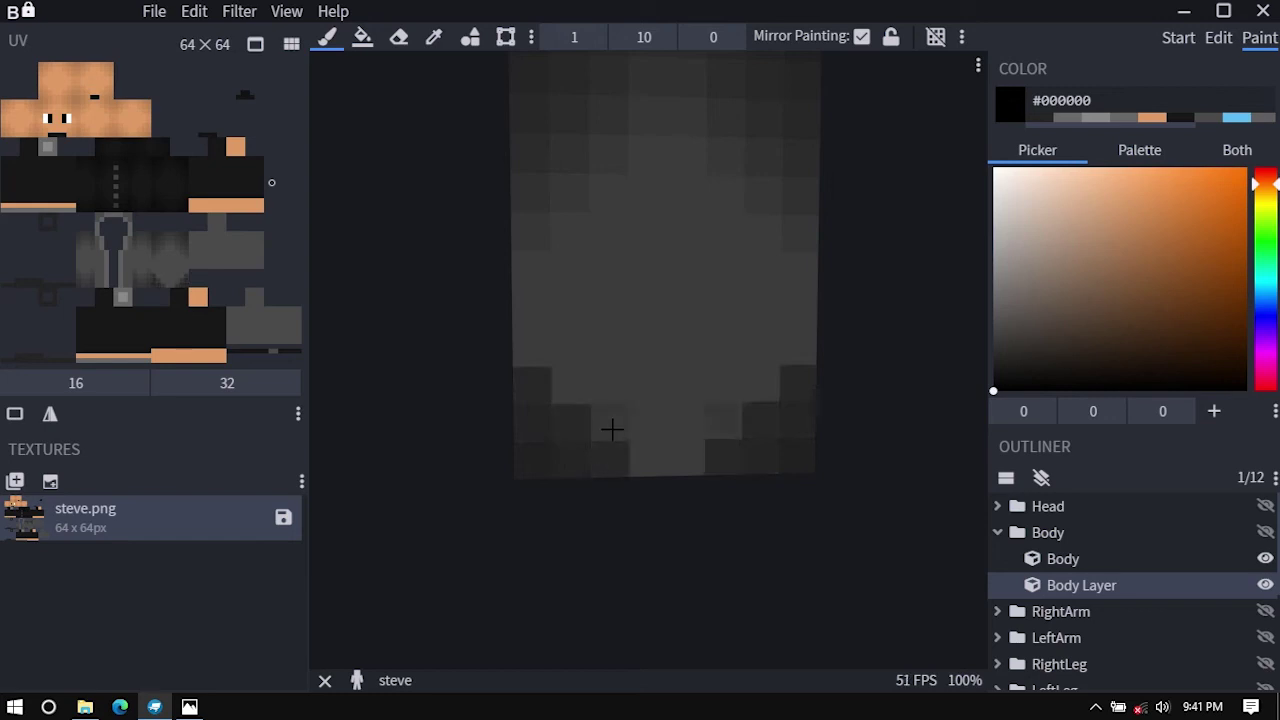
left_click(648, 458)
left_click(571, 388)
left_click(533, 348)
left_click(533, 311)
left_click(575, 346)
left_click(609, 386)
left_click(650, 421)
Shade the upper outer edges of the grey jacket's front panels.
left_click_drag(838, 278, 750, 324)
middle_click_drag(749, 323, 509, 397)
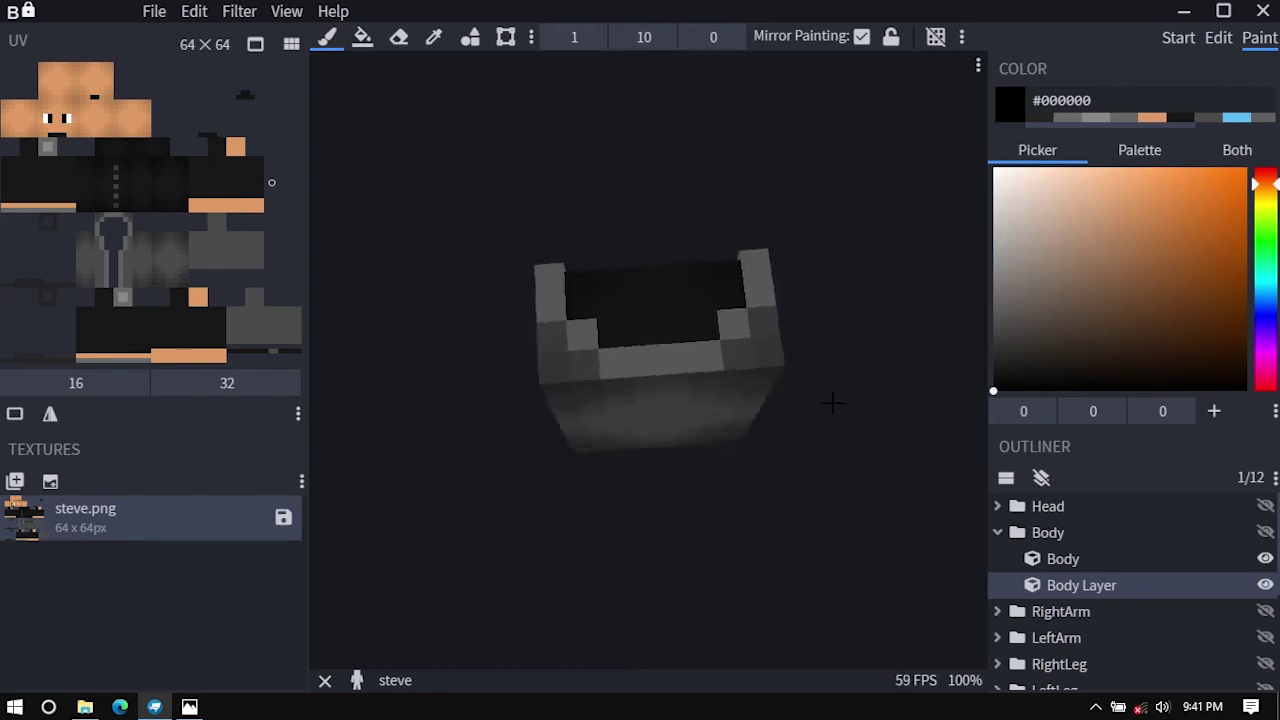
left_click_drag(833, 403, 526, 249)
right_click_drag(462, 214, 439, 304)
scroll(439, 304, "up", 3)
left_click(512, 213)
left_click(516, 246)
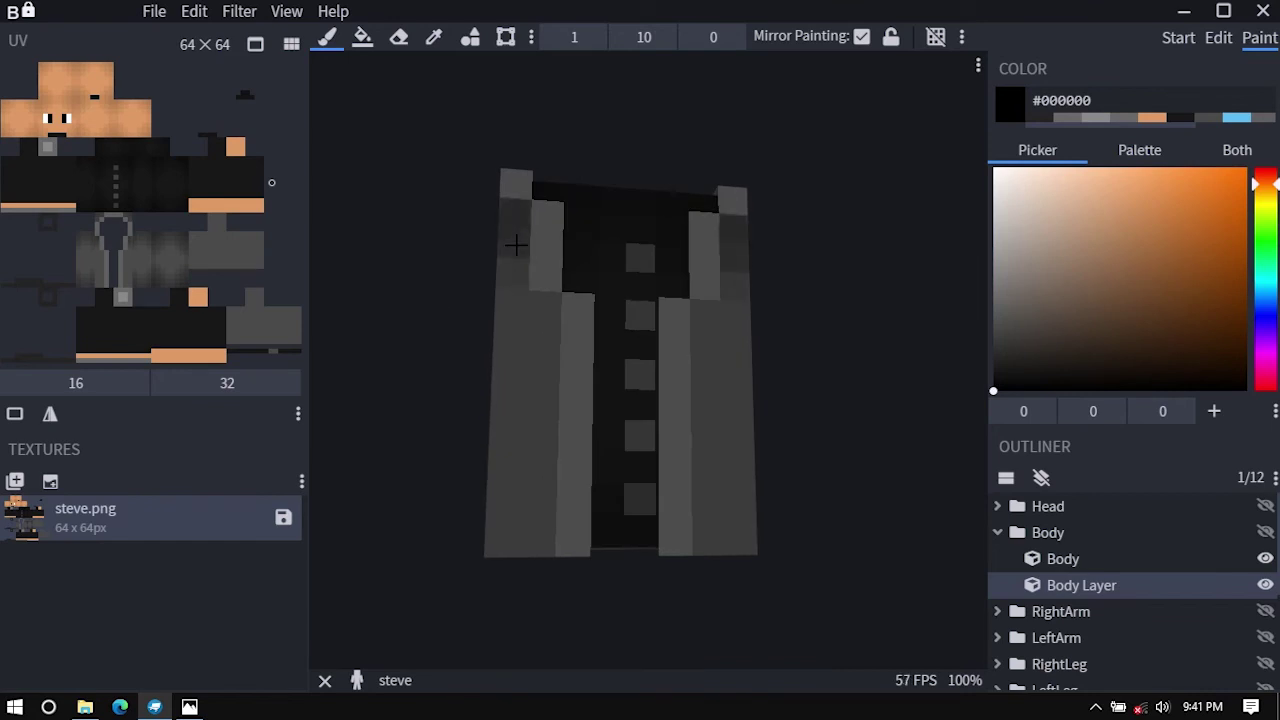
Shade the lower outer corners of the grey jacket's front panels.
left_click(505, 540)
left_click(537, 541)
left_click(504, 504)
left_click(504, 474)
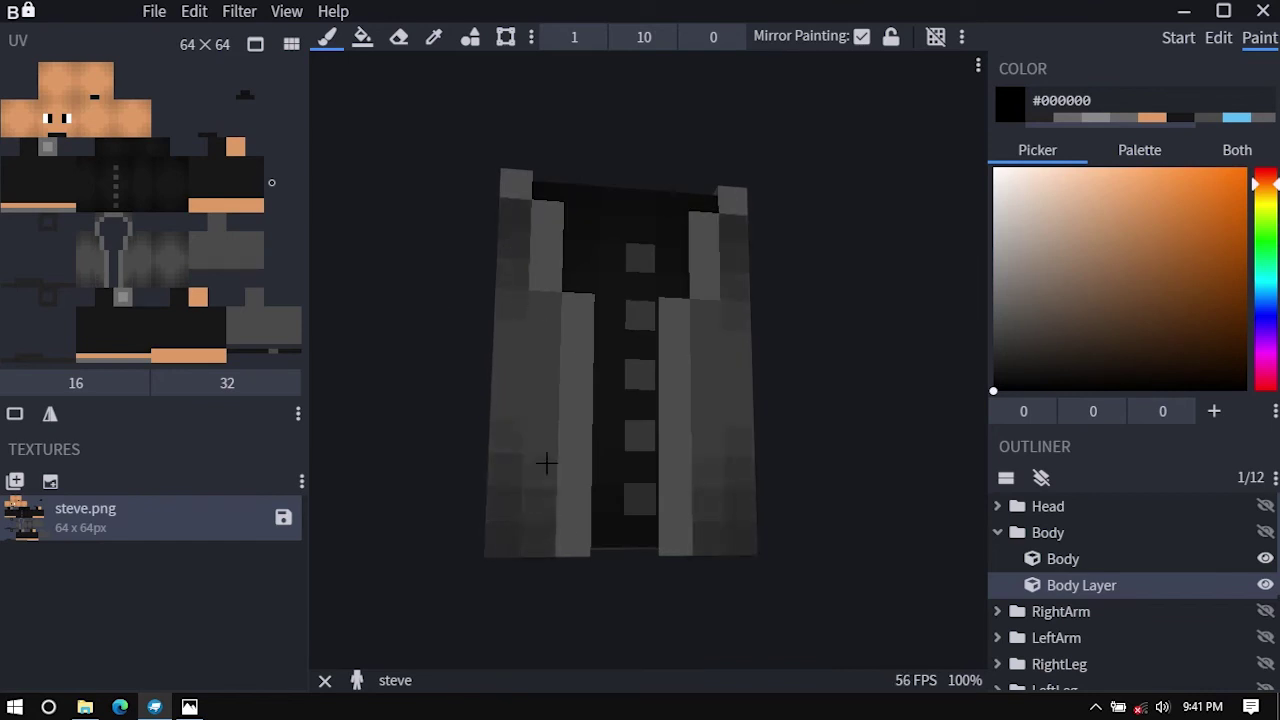
Hide the body and show the base Right Arm cube without its outer layer.
scroll(550, 464, "down", 2)
left_click_drag(743, 482, 808, 480)
middle_click_drag(808, 480, 714, 452)
left_click(997, 532)
left_click(997, 559)
left_click(998, 533)
left_click(1266, 559)
left_click(1266, 585)
left_click(998, 533)
left_click(1266, 585)
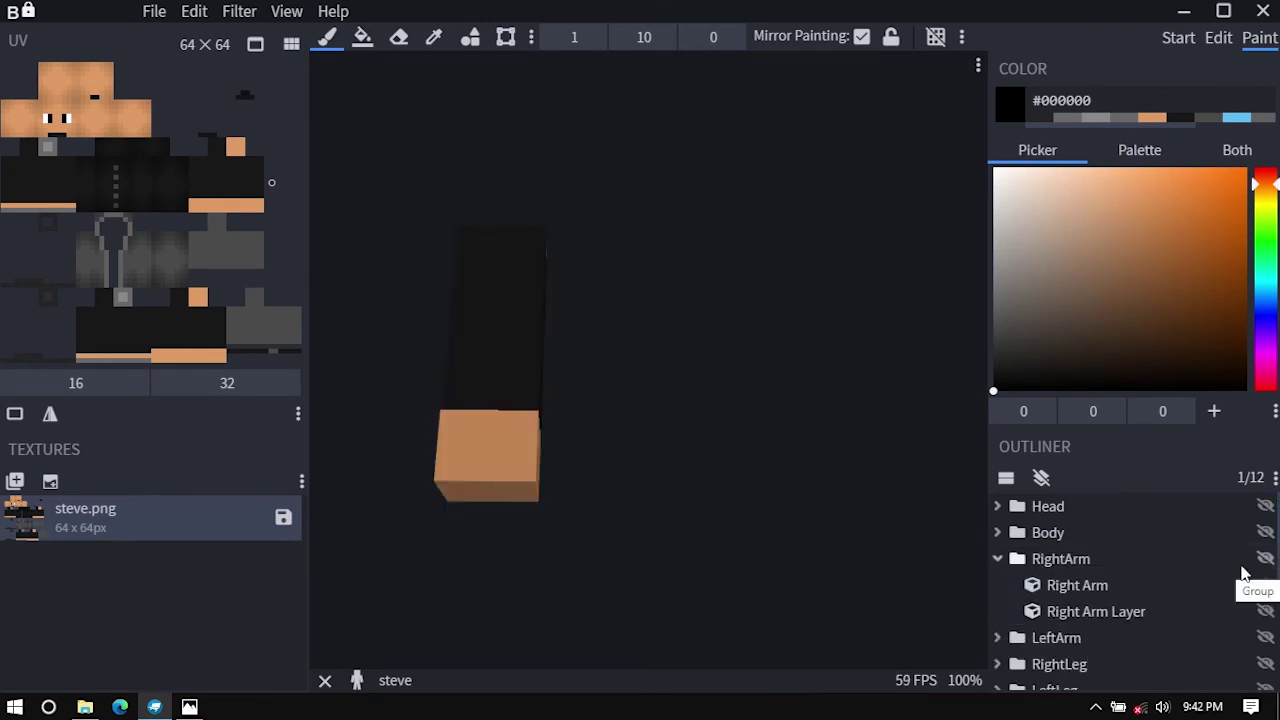
Show the base Left Arm cube without its outer layer, then select the Right Arm cube.
left_click(997, 637)
scroll(1146, 606, "down", 2)
left_click(1265, 570)
left_click(1265, 596)
left_click(1267, 602)
scroll(1180, 590, "up", 2)
left_click(1080, 585)
Shade the black sleeve on one side of the right arm with the faint black brush.
left_click_drag(629, 297, 761, 177)
middle_click_drag(760, 177, 660, 152)
left_click(599, 510)
left_click(742, 490)
left_click(1085, 560)
left_click(1065, 590)
left_click(1070, 606)
left_click(580, 158)
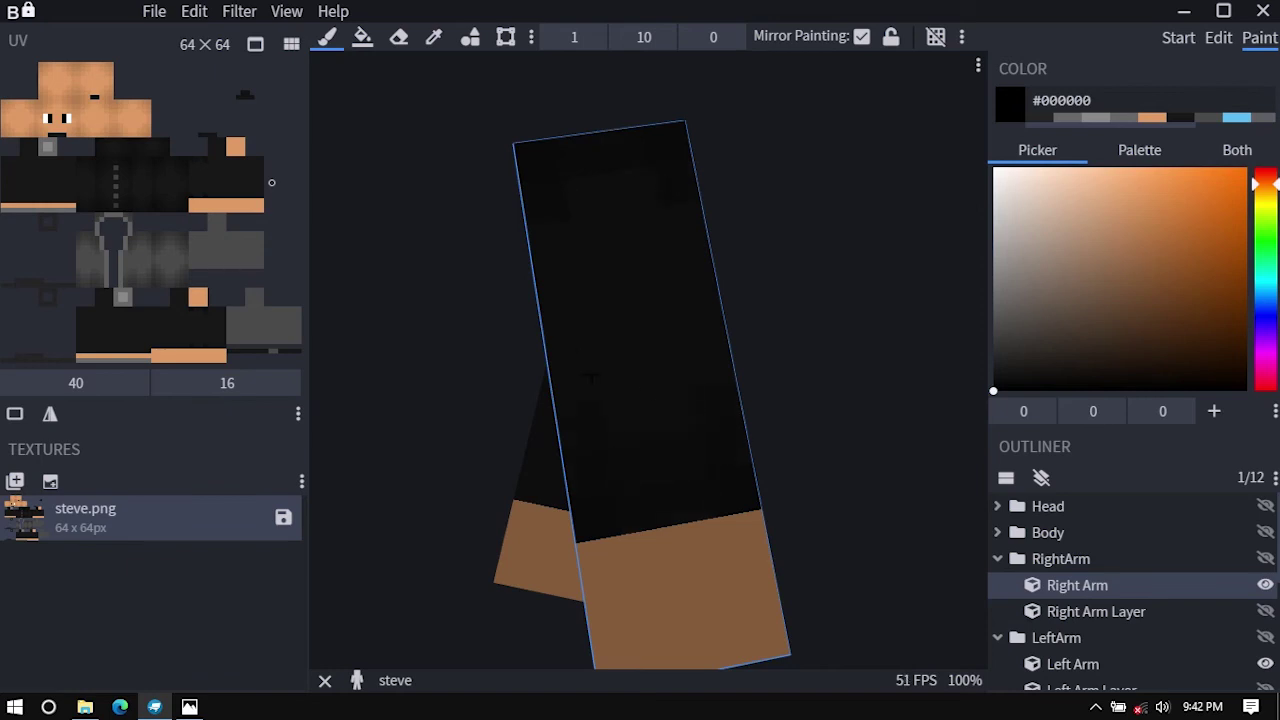
Shade the top and bottom of the black sleeve on the right arm's front and one adjoining side.
middle_click_drag(652, 272, 552, 195)
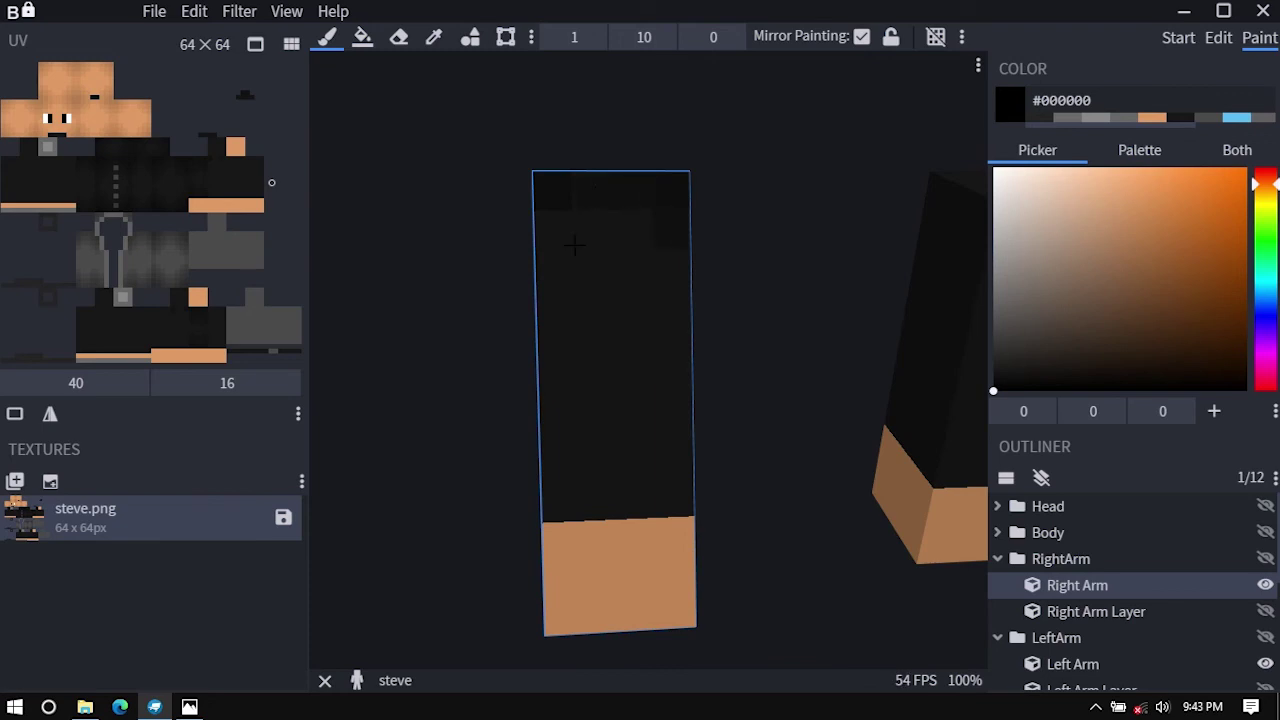
middle_click_drag(653, 327, 546, 449)
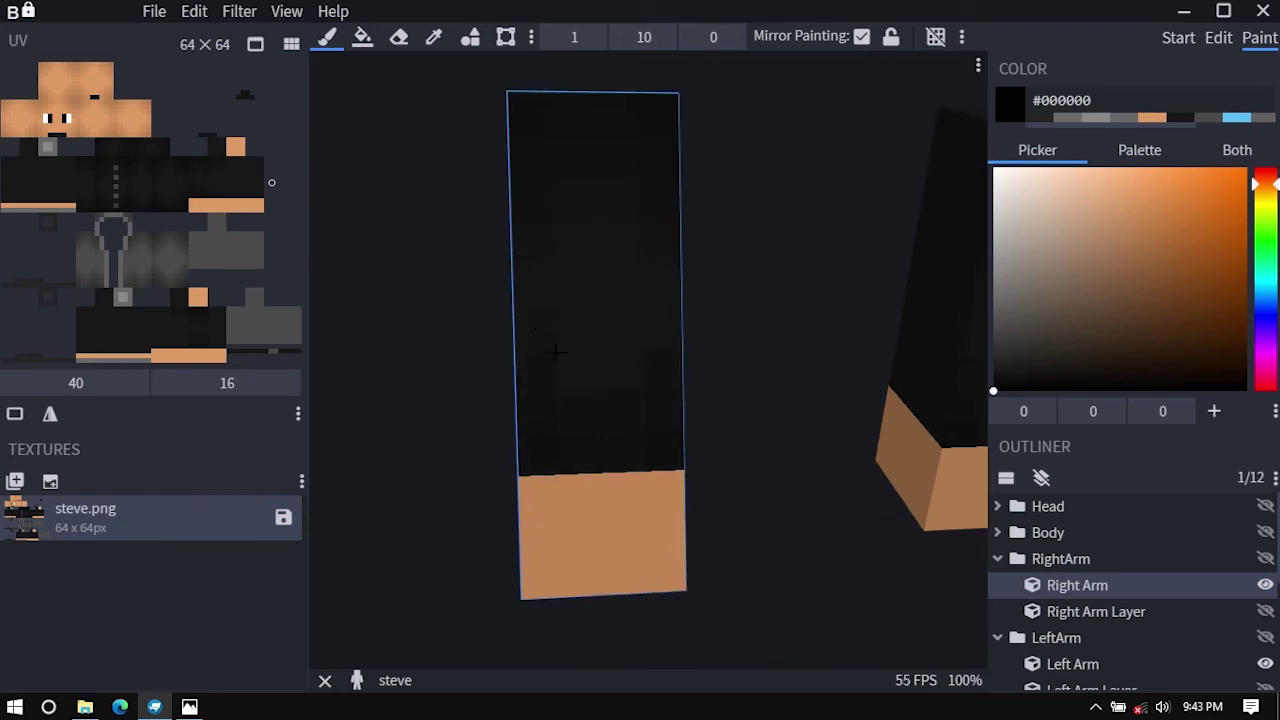
middle_click_drag(768, 343, 603, 176)
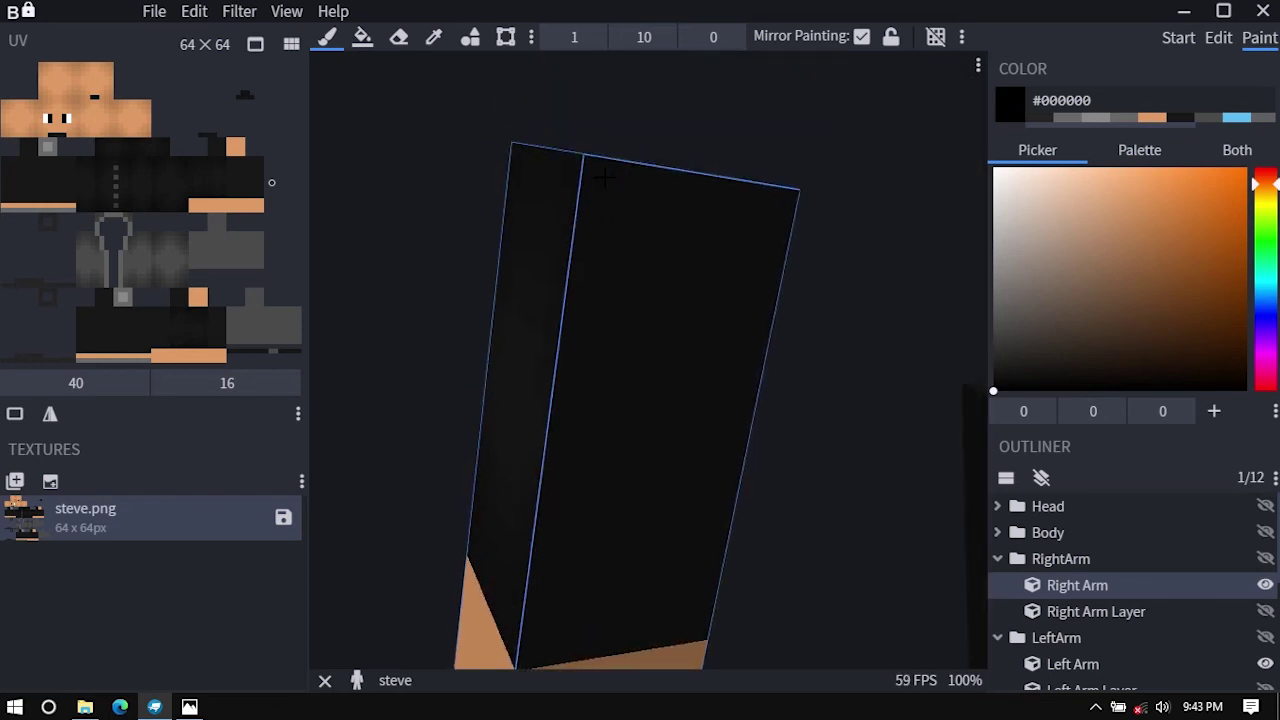
middle_click_drag(677, 337, 680, 508)
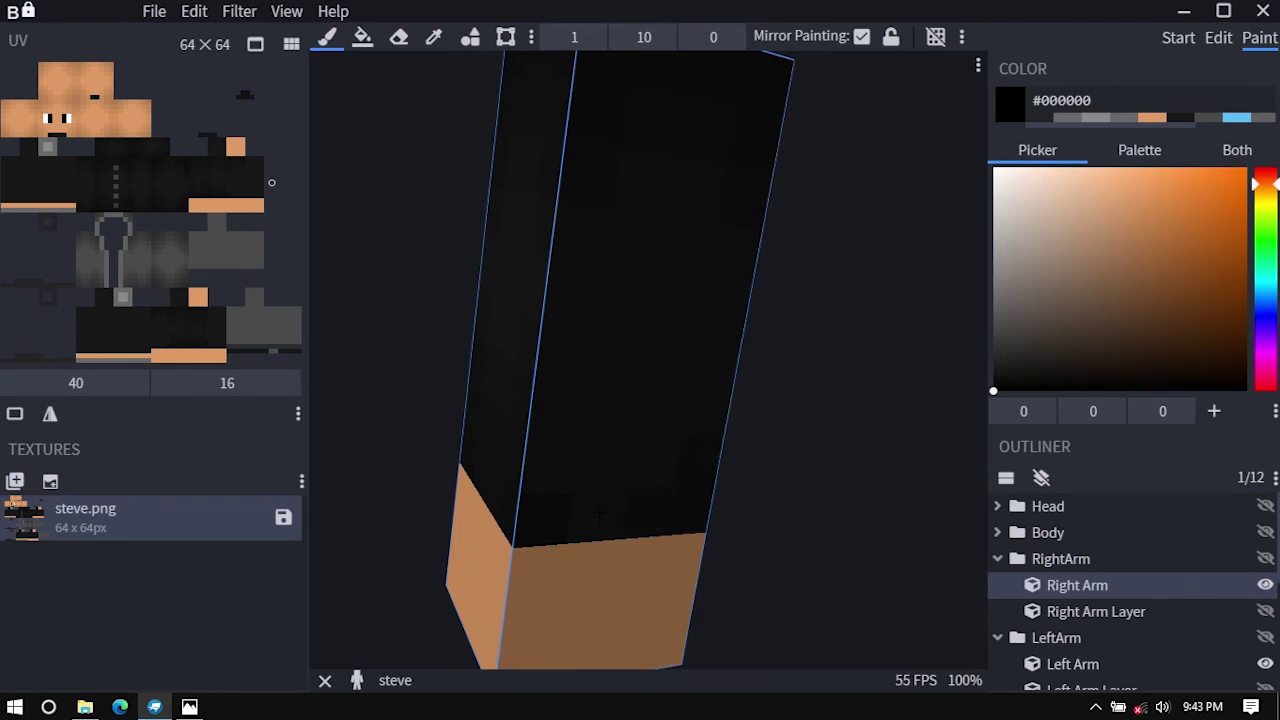
Shade the black sleeve on the right arm's back and the corners of its shoulder face.
middle_click_drag(710, 363, 611, 146)
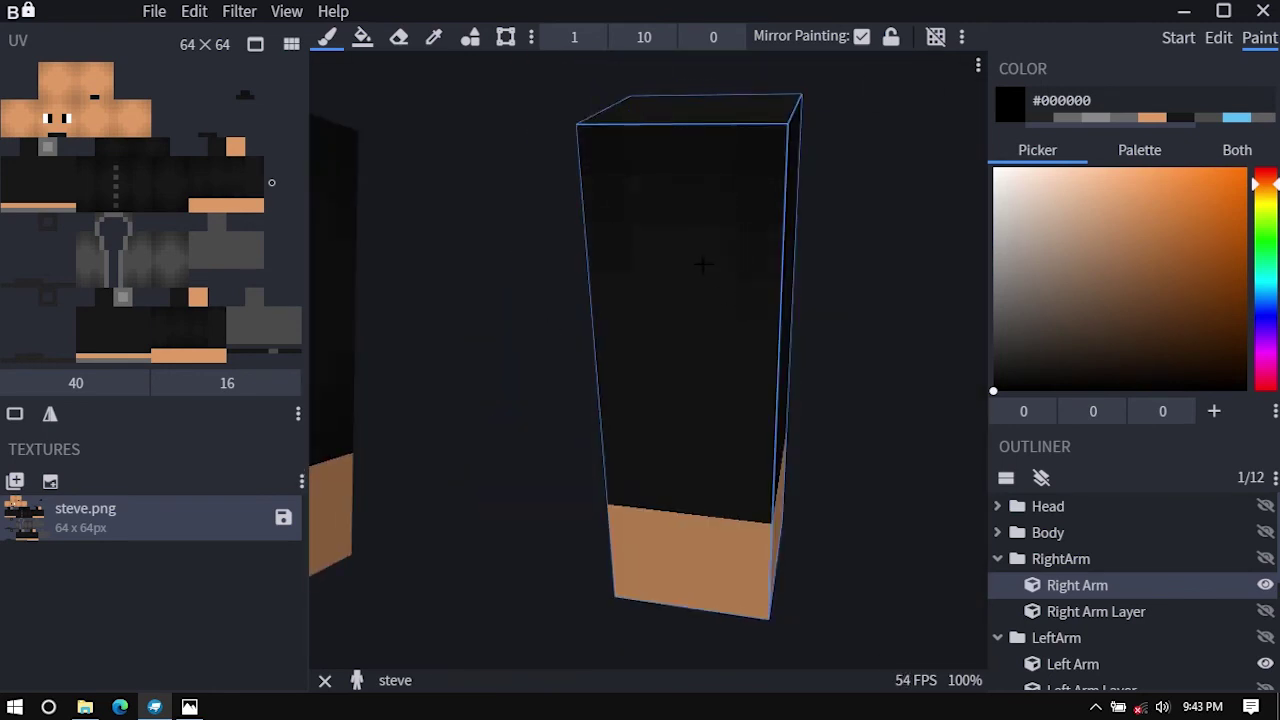
middle_click_drag(703, 264, 610, 507)
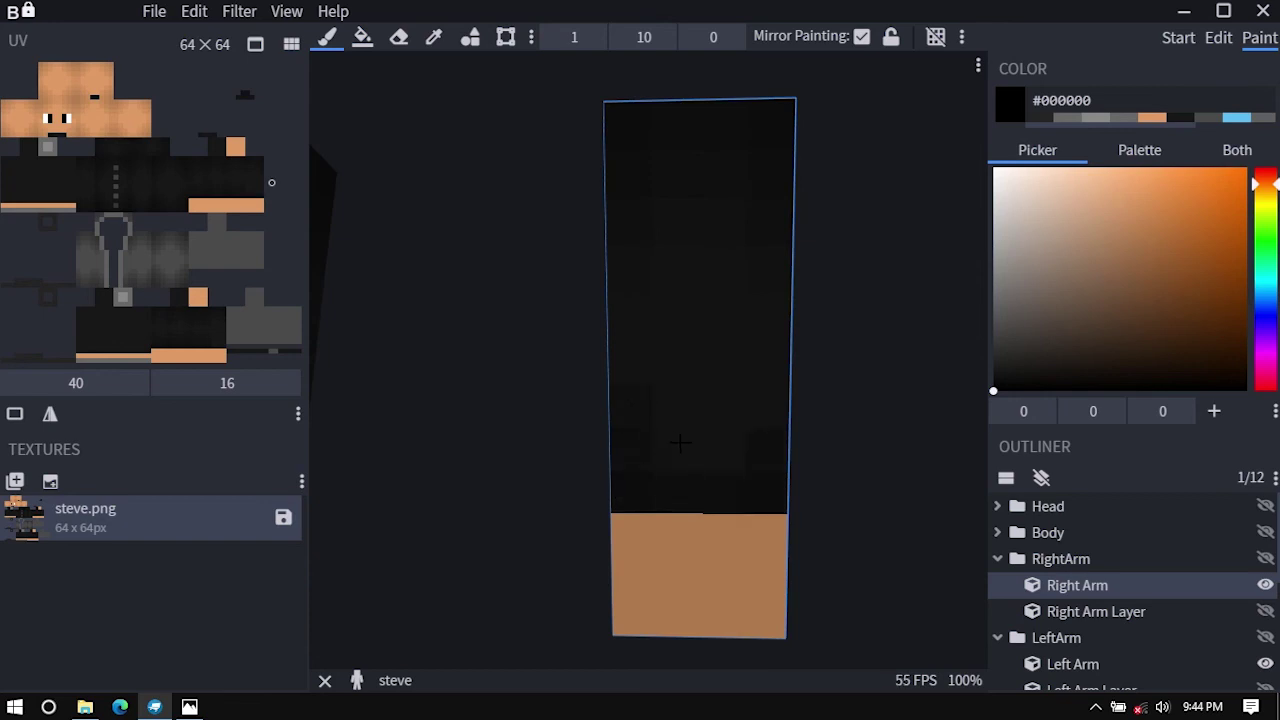
middle_click_drag(725, 400, 627, 431)
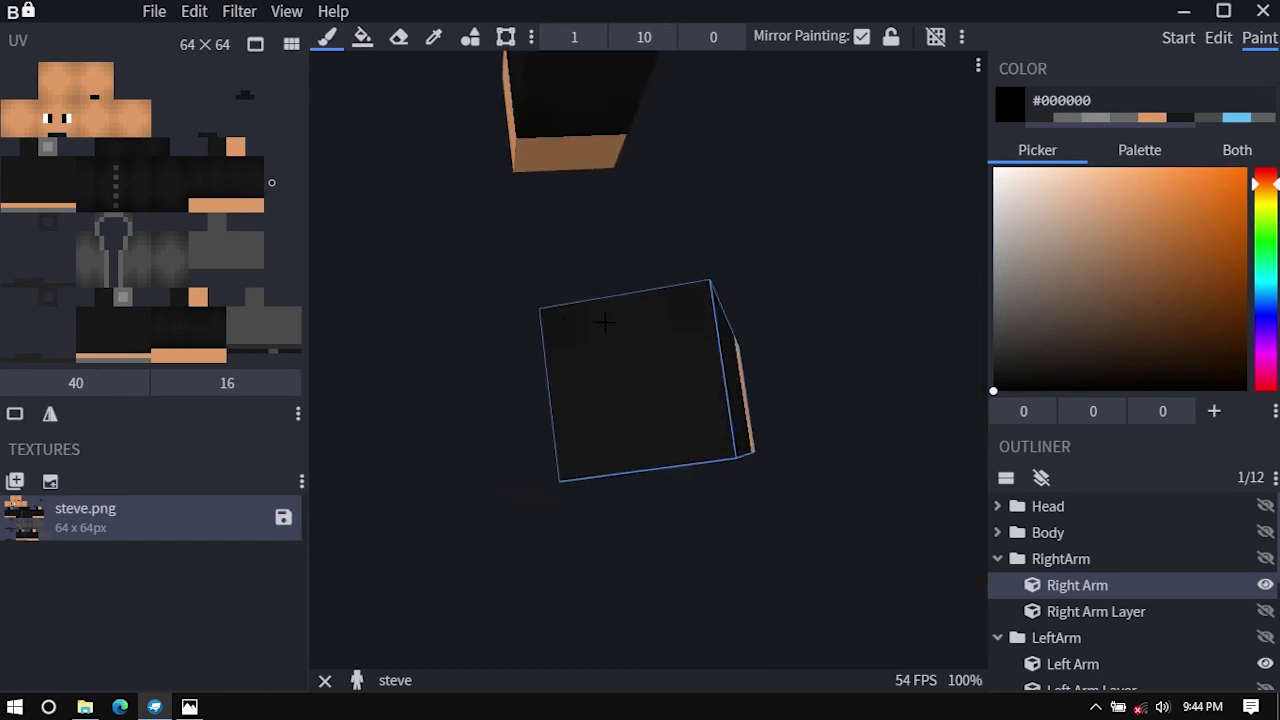
Set the brush opacity to 5 and shade the edges of the skin-coloured hand around the right arm.
left_click_drag(803, 353, 655, 350)
left_click(651, 37)
type("5")
scroll(503, 439, "up", 3)
scroll(503, 439, "up", 3)
left_click(517, 332)
left_click(644, 338)
left_click(496, 380)
left_click(637, 377)
left_click_drag(745, 420, 620, 355)
left_click(580, 318)
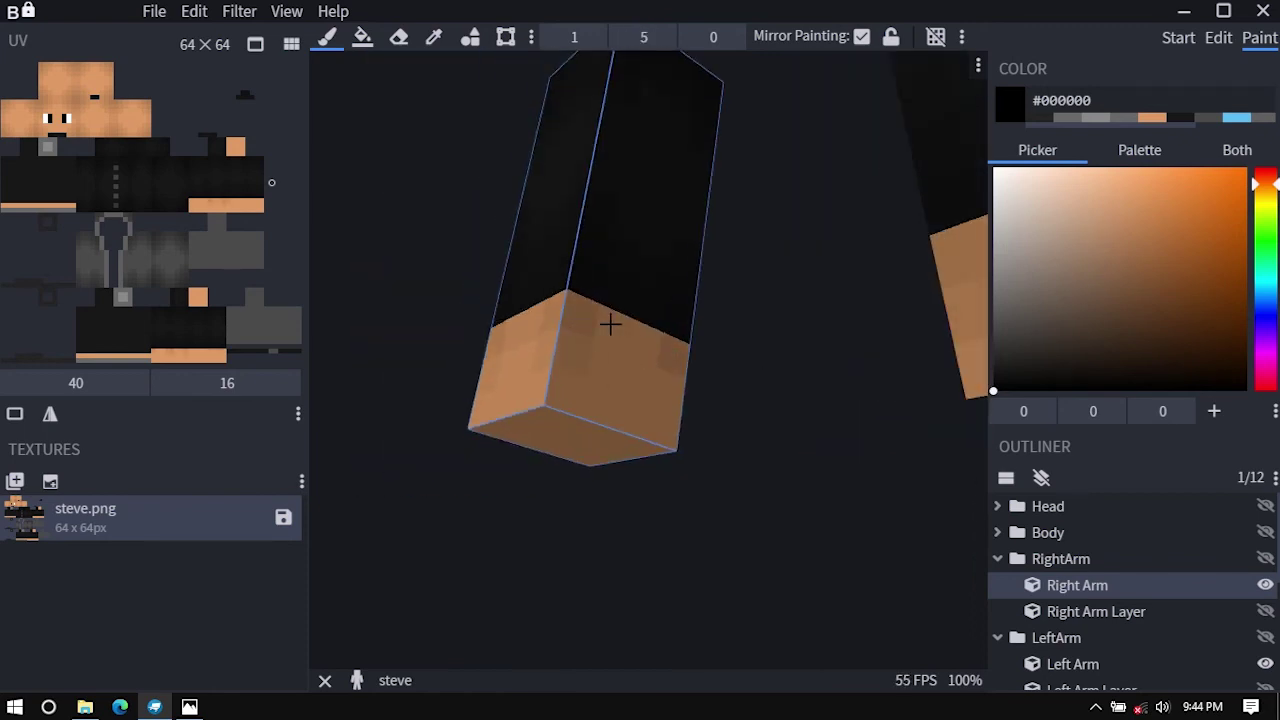
middle_click_drag(610, 323, 671, 369)
mouse_move(749, 360)
middle_mouse_down()
mouse_move(700, 369)
mouse_move(641, 405)
mouse_move(543, 229)
middle_mouse_up()
left_click_drag(725, 268, 770, 390)
Show the outer layers of both the left and right arms.
scroll(729, 383, "down", 4)
scroll(1091, 543, "down", 1)
left_click(1265, 596)
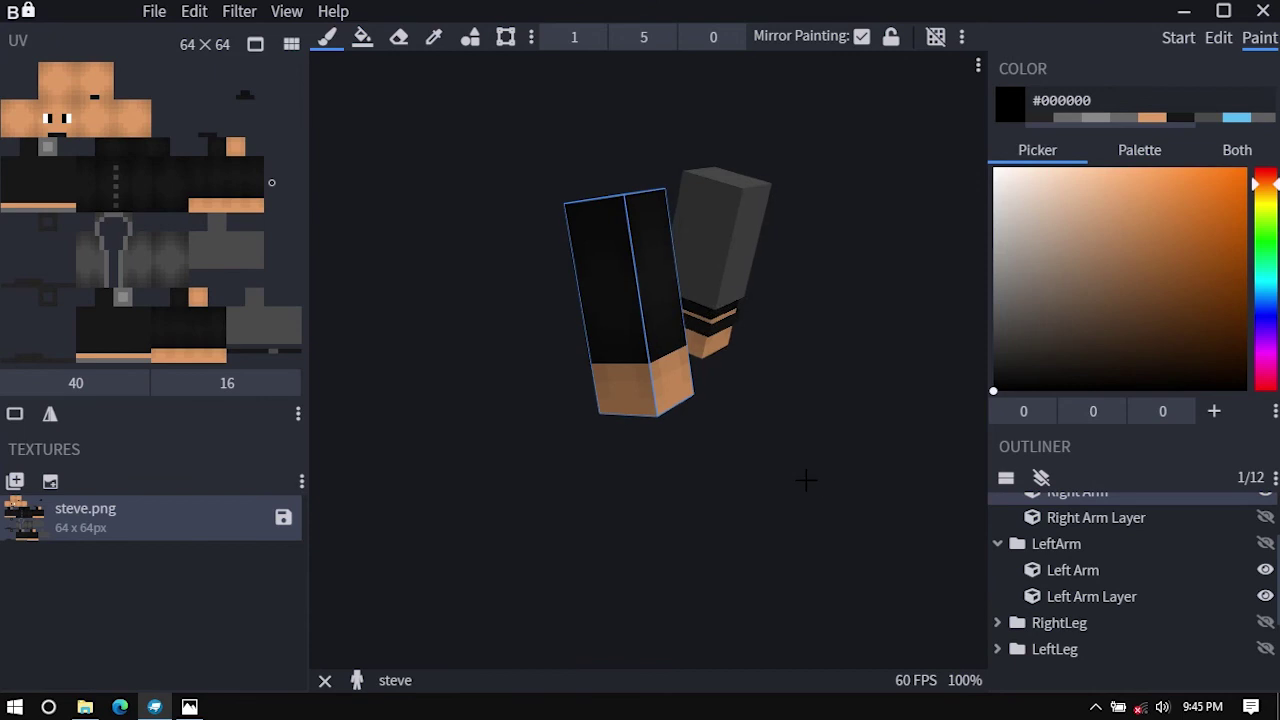
left_click_drag(806, 480, 775, 481)
left_click(1265, 596)
left_click(1265, 517)
scroll(689, 269, "up", 1)
left_click(1265, 596)
left_click_drag(741, 268, 643, 616)
Set the brush opacity to 10 and shade the top and lower corners of one side of the right arm's grey outer sleeve.
left_click_drag(645, 42, 655, 43)
left_click_drag(512, 138, 454, 183)
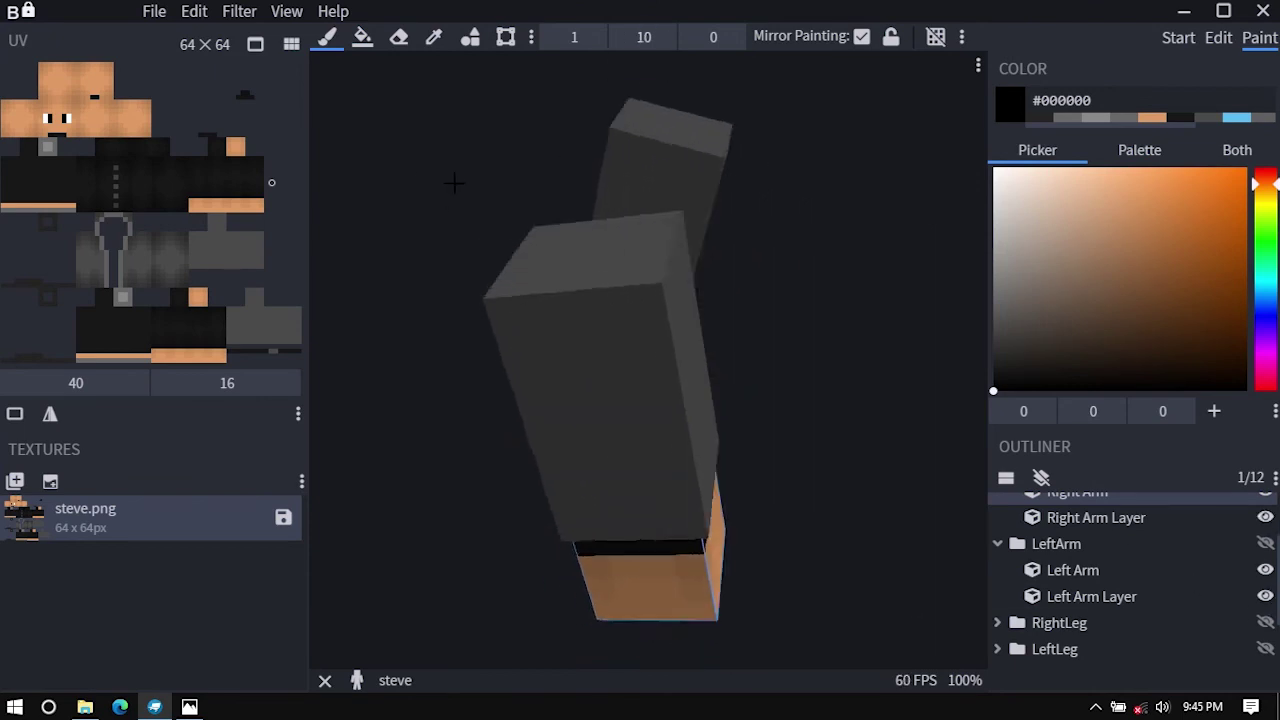
left_click(505, 320)
left_click_drag(455, 300, 463, 240)
left_click(637, 233)
left_click(511, 285)
left_click(536, 238)
left_click(584, 232)
mouse_move(637, 270)
left_mouse_down()
mouse_move(597, 272)
mouse_move(551, 299)
left_mouse_up()
left_click(523, 345)
left_click(640, 350)
Shade the upper rows and lower corners of the grey outer sleeve on the right arm's front and adjoining side.
mouse_move(822, 440)
left_mouse_down()
mouse_move(829, 409)
mouse_move(740, 443)
mouse_move(716, 436)
left_mouse_up()
left_click(558, 518)
left_click(673, 508)
left_click(556, 212)
left_click_drag(679, 218, 680, 252)
left_click_drag(631, 217, 592, 217)
left_click(557, 249)
left_click_drag(575, 291, 678, 295)
left_click_drag(552, 497, 691, 450)
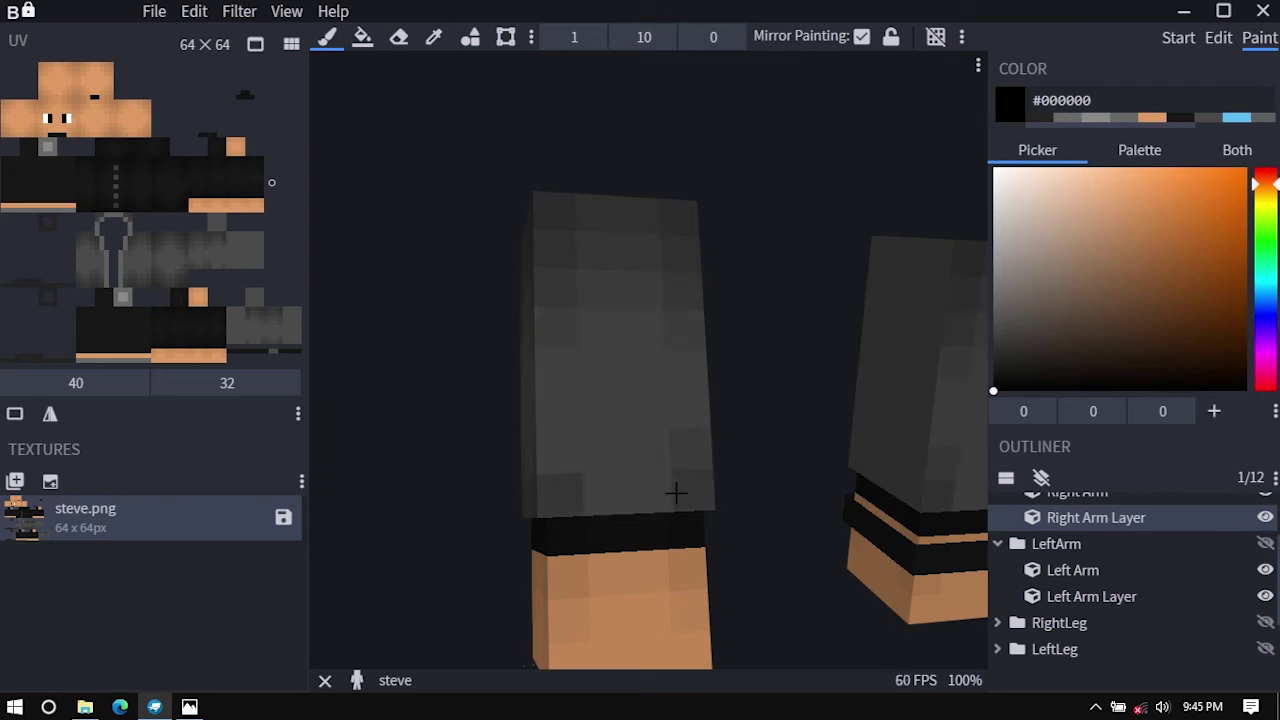
middle_click_drag(569, 436, 663, 217)
mouse_move(663, 217)
left_mouse_down()
mouse_move(694, 220)
mouse_move(658, 252)
mouse_move(721, 279)
mouse_move(709, 313)
left_mouse_up()
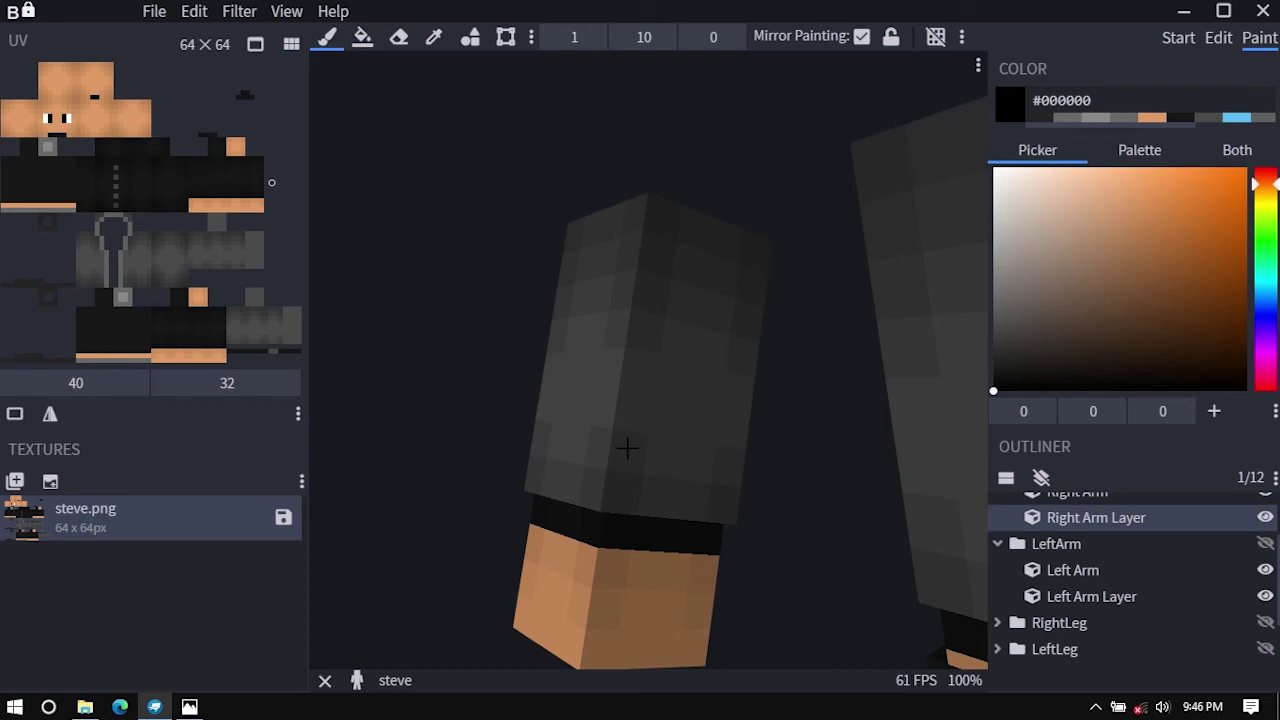
mouse_move(725, 435)
left_mouse_down()
mouse_move(397, 406)
mouse_move(545, 410)
left_mouse_up()
right_click_drag(686, 412, 661, 458)
left_click(622, 257)
key("ctrl+z")
key("ctrl+z")
Shade the top two pixel rows on the back of the right arm's grey outer sleeve, darkest at the corners.
left_click(638, 253)
left_click(757, 264)
left_click(643, 288)
left_click(671, 262)
left_click(723, 266)
left_click(753, 299)
left_click(771, 355)
left_click_drag(722, 300, 671, 298)
Extend the shading down the edges of the grey sleeve's back and darken its lower corners.
left_click(627, 340)
left_click(640, 387)
left_click_drag(671, 344, 720, 345)
left_click(751, 391)
left_click(625, 553)
left_click_drag(769, 558, 748, 523)
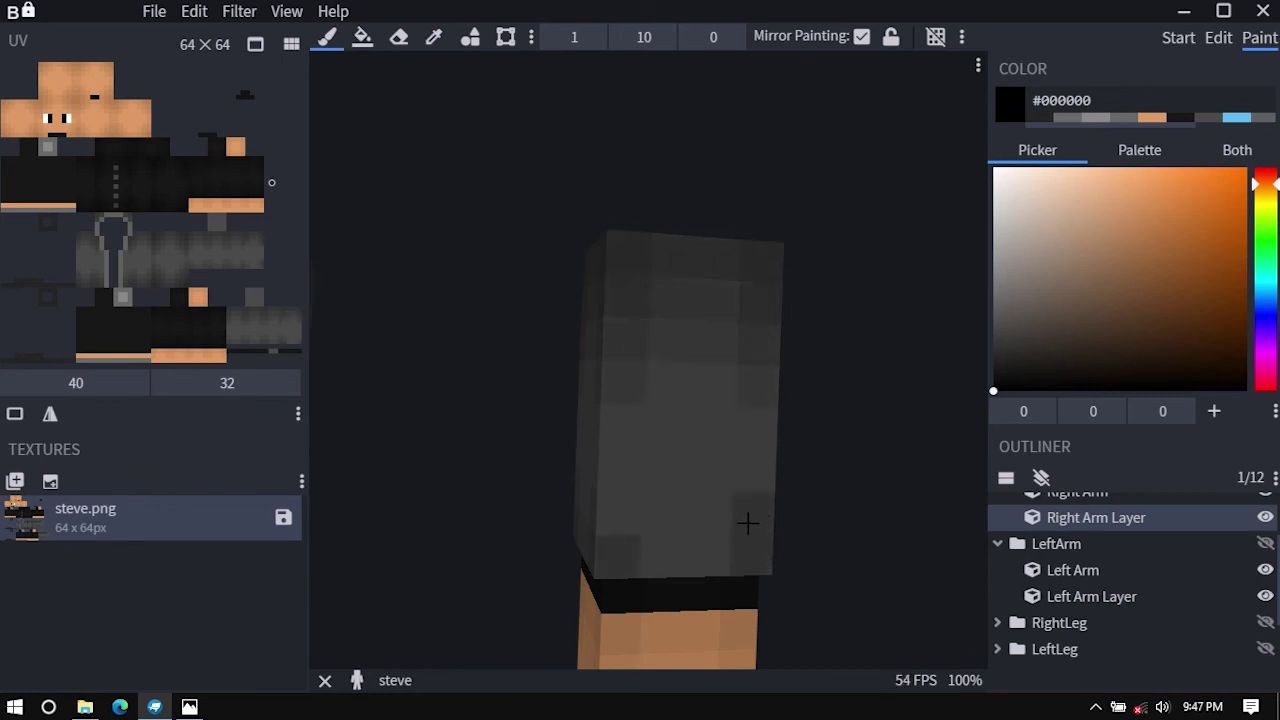
Shade the four corners of the grey outer layer's shoulder face on the right arm.
mouse_move(545, 495)
left_mouse_down()
mouse_move(800, 586)
mouse_move(866, 588)
left_mouse_up()
left_click(604, 264)
left_click(728, 266)
left_click(740, 383)
left_click(600, 381)
Turn off mirror painting and begin shading the black wristband on the left arm's outer layer.
left_click_drag(820, 385, 490, 290)
left_click(862, 37)
left_click_drag(895, 425, 735, 350)
scroll(580, 397, "up", 3)
left_click_drag(590, 397, 692, 391)
left_click_drag(840, 400, 640, 460)
left_click_drag(668, 390, 735, 372)
left_click(862, 37)
left_click_drag(768, 285, 757, 314)
left_click_drag(860, 528, 900, 527)
key("ctrl+z")
left_click(862, 37)
Finish shading the black wristband around the left arm, then turn mirror painting back on.
left_click_drag(790, 410, 652, 396)
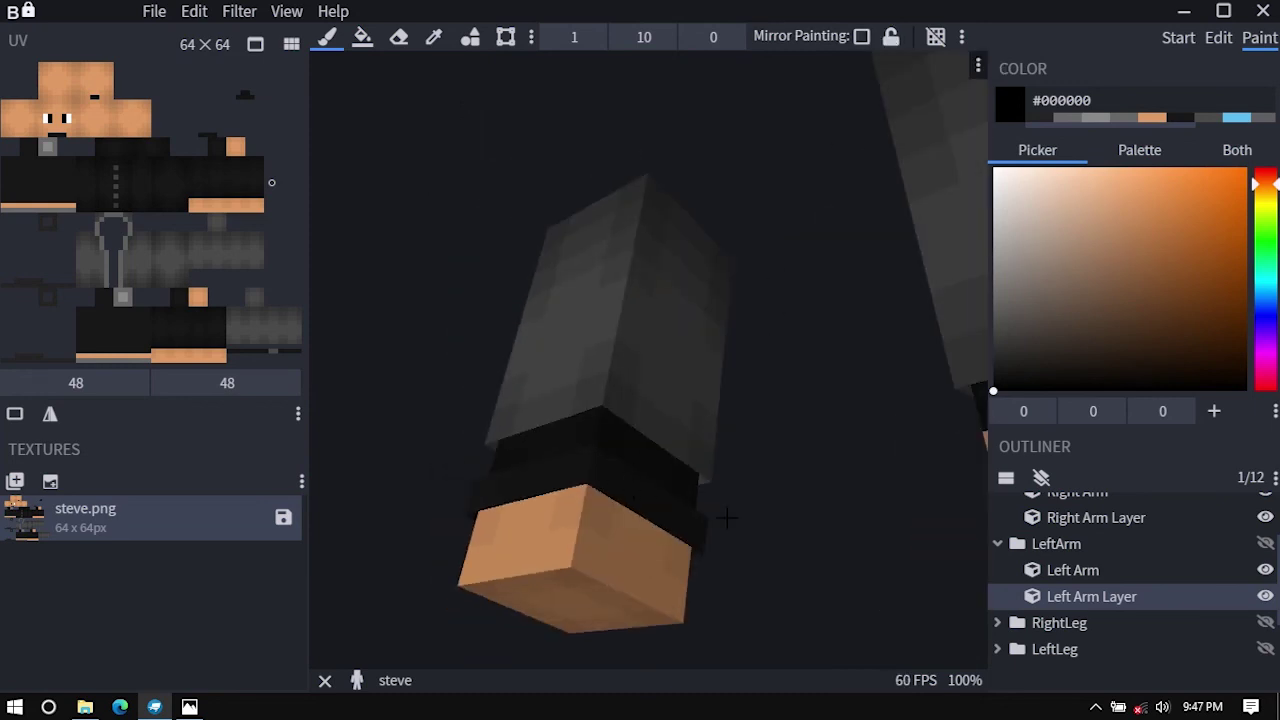
left_click_drag(729, 518, 915, 450)
scroll(939, 416, "up", 3)
scroll(939, 416, "down", 5)
scroll(900, 372, "up", 5)
left_click_drag(963, 377, 645, 375)
scroll(777, 374, "down", 5)
left_click_drag(777, 374, 890, 330)
left_click(862, 37)
Hide the base and outer layer cubes of both arms and show only the base Right Leg cube.
left_click(1265, 596)
left_click(1266, 570)
scroll(1266, 575, "up", 1)
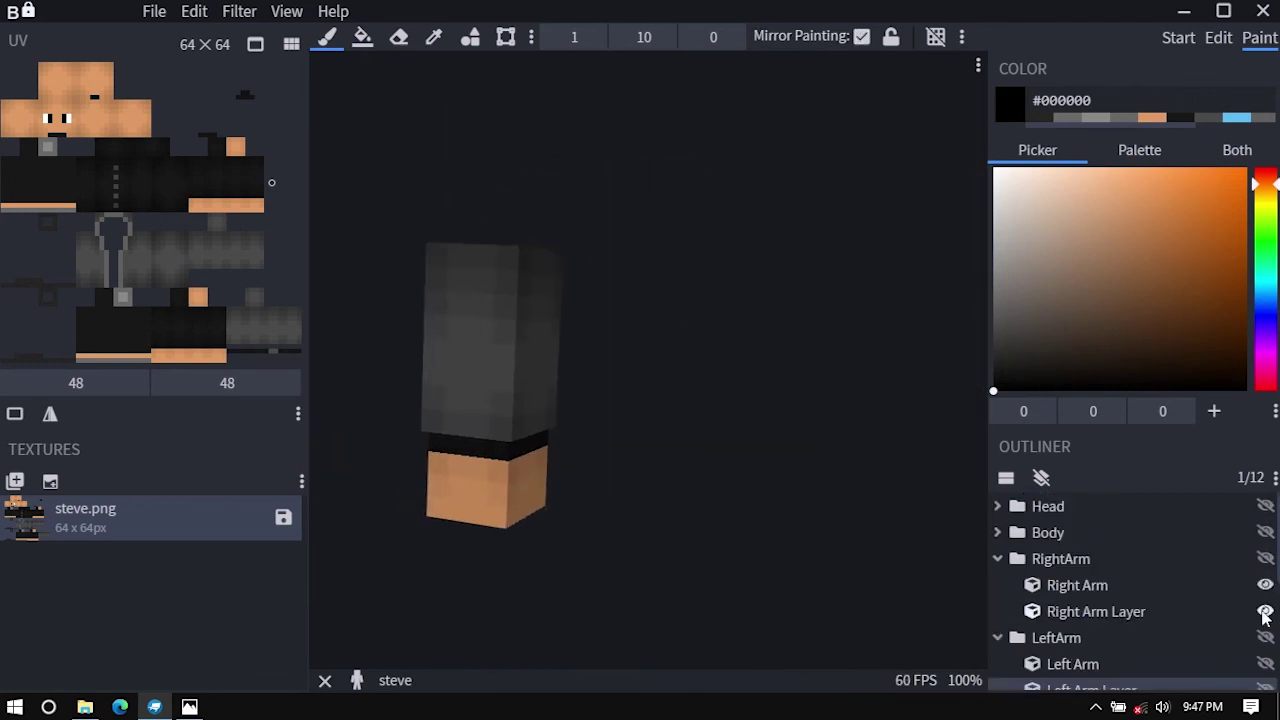
left_click(1265, 612)
left_click(1265, 586)
left_click(997, 560)
left_click(998, 586)
scroll(1246, 553, "down", 2)
scroll(1248, 551, "up", 3)
left_click(1265, 548)
Shade the top and lower corners of the black trousers on one side and the back of the right leg.
left_click_drag(812, 356, 778, 367)
left_click(661, 276)
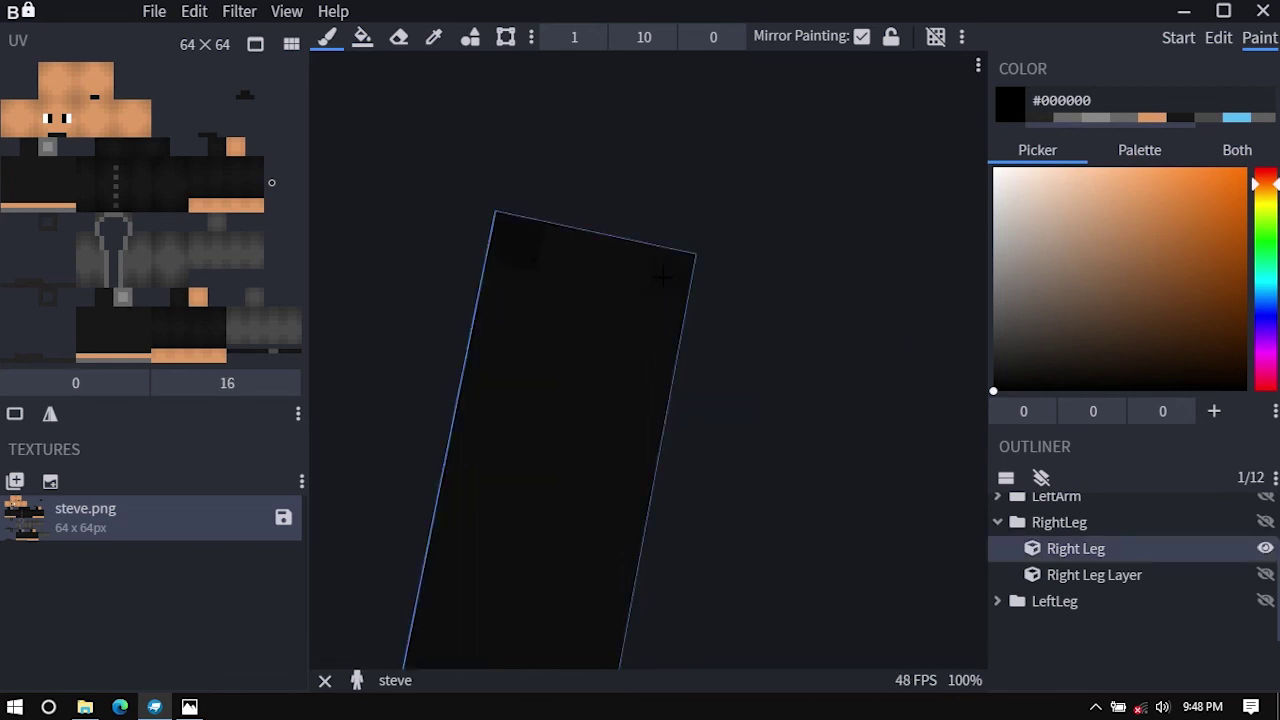
right_click_drag(724, 530, 727, 315)
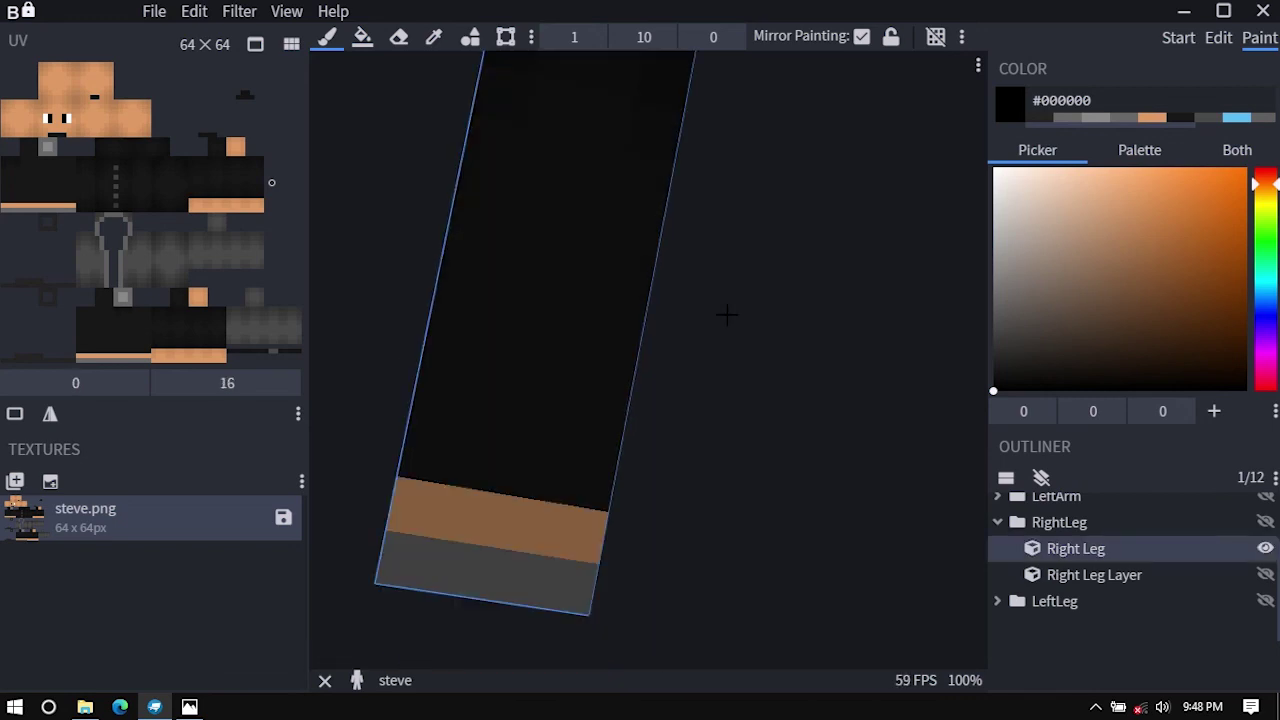
left_click_drag(459, 296, 529, 243)
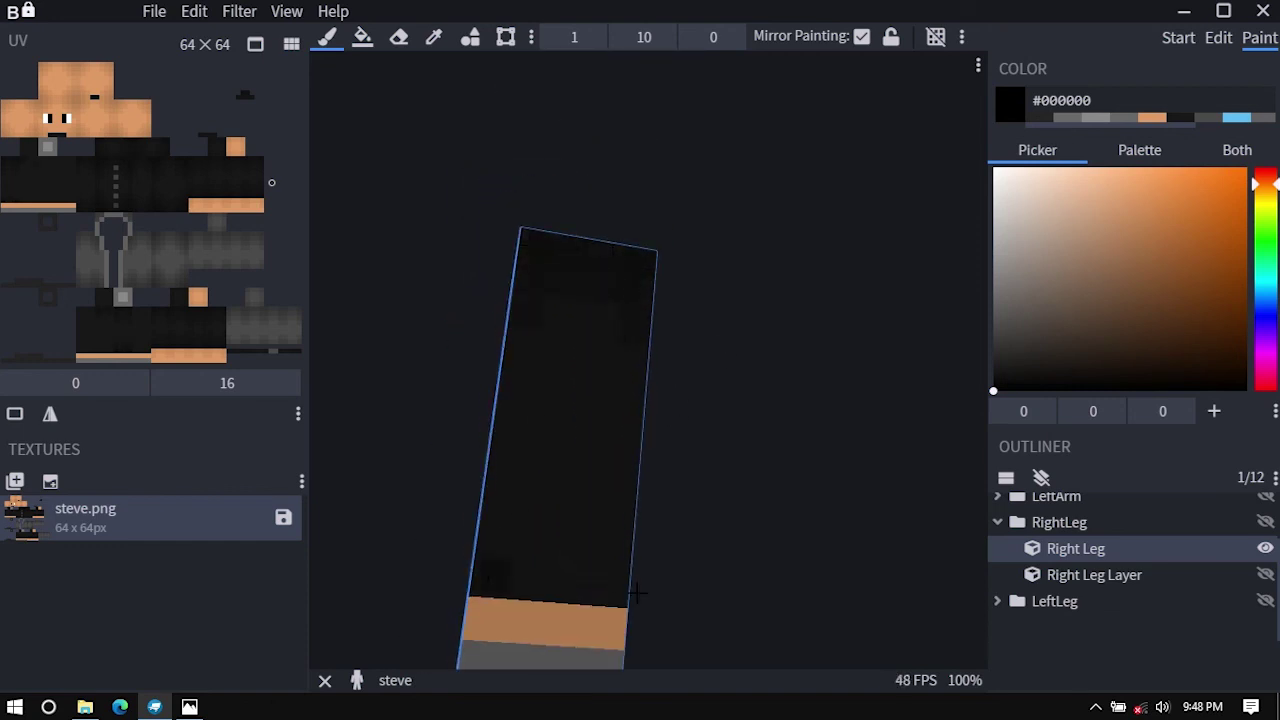
Shade the top and lower corners of the black trousers on the right leg's opposite side and front.
left_click_drag(553, 498, 557, 215)
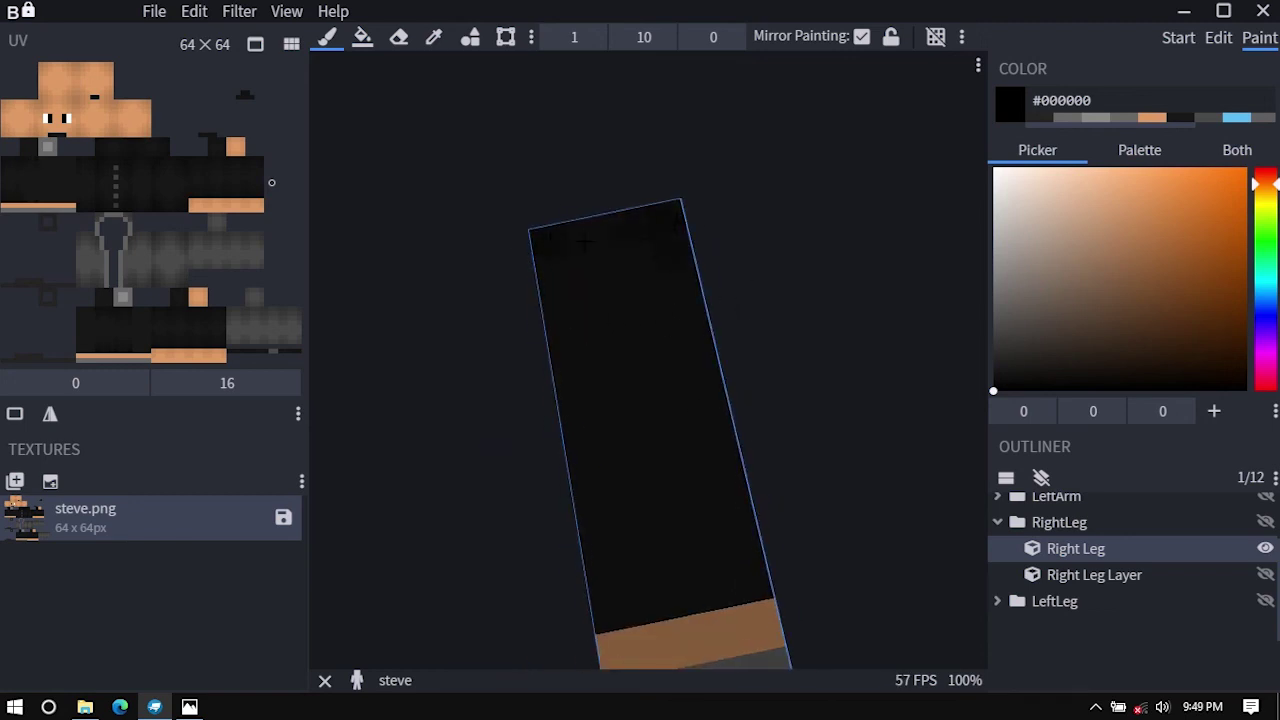
left_click_drag(636, 297, 573, 516)
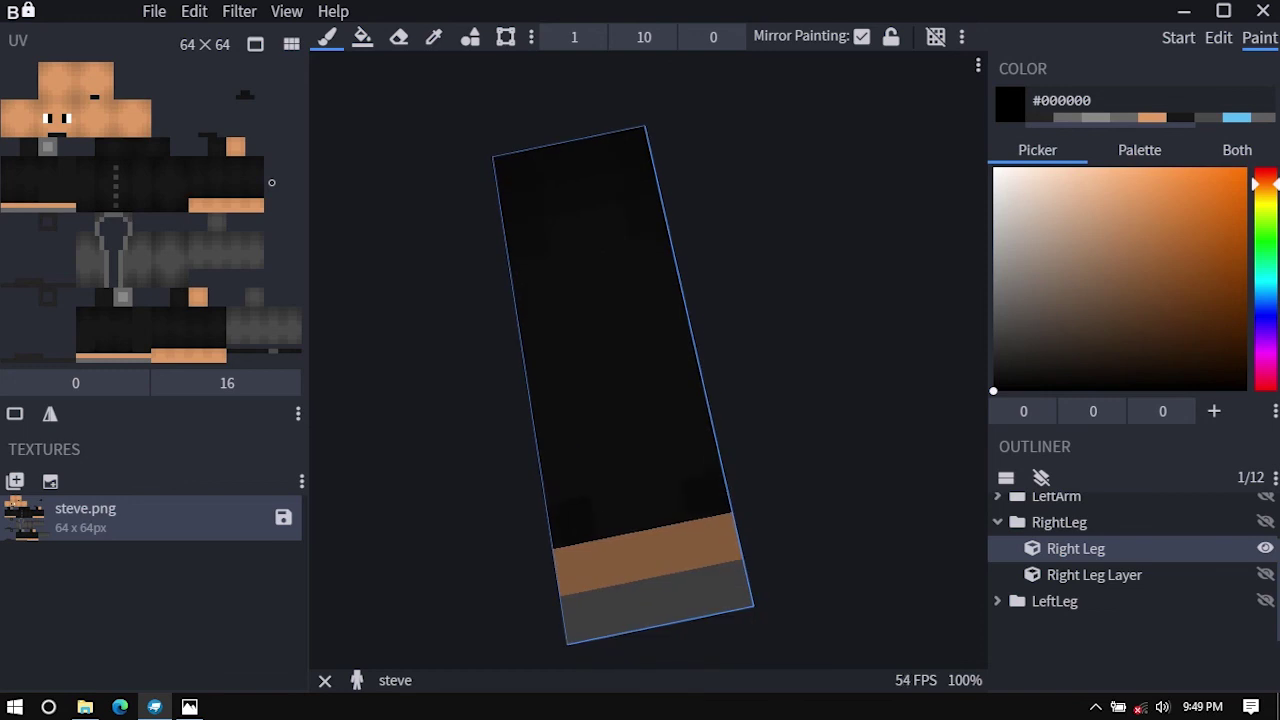
left_click_drag(665, 353, 730, 167)
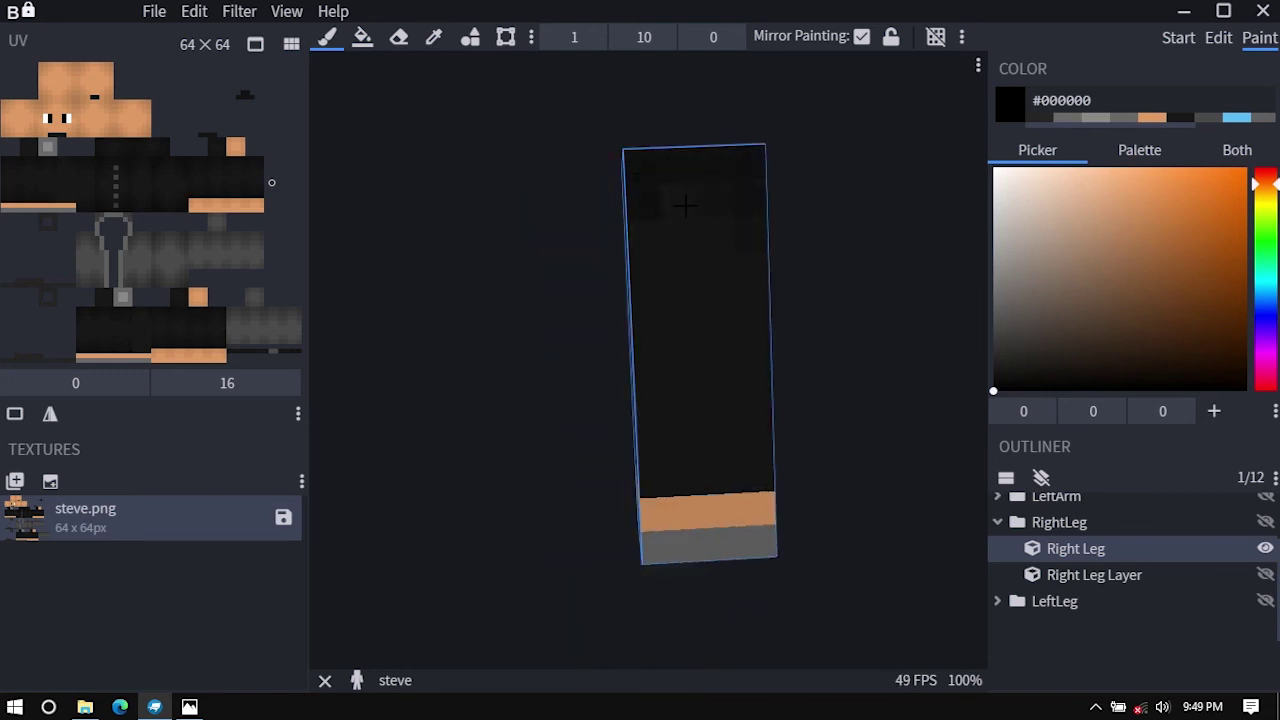
left_click_drag(719, 248, 742, 408)
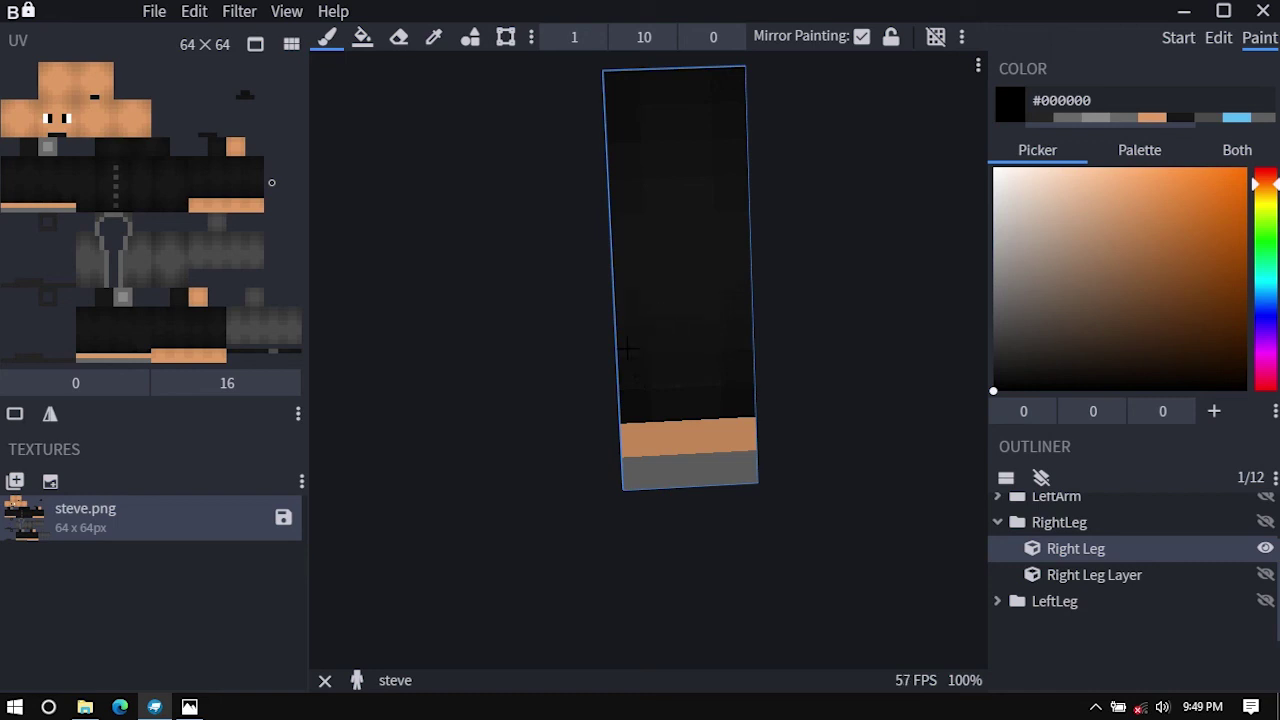
Shade the corners of the grey shoe band around the base of the right leg.
left_click_drag(737, 293, 577, 374)
left_click_drag(683, 383, 691, 406)
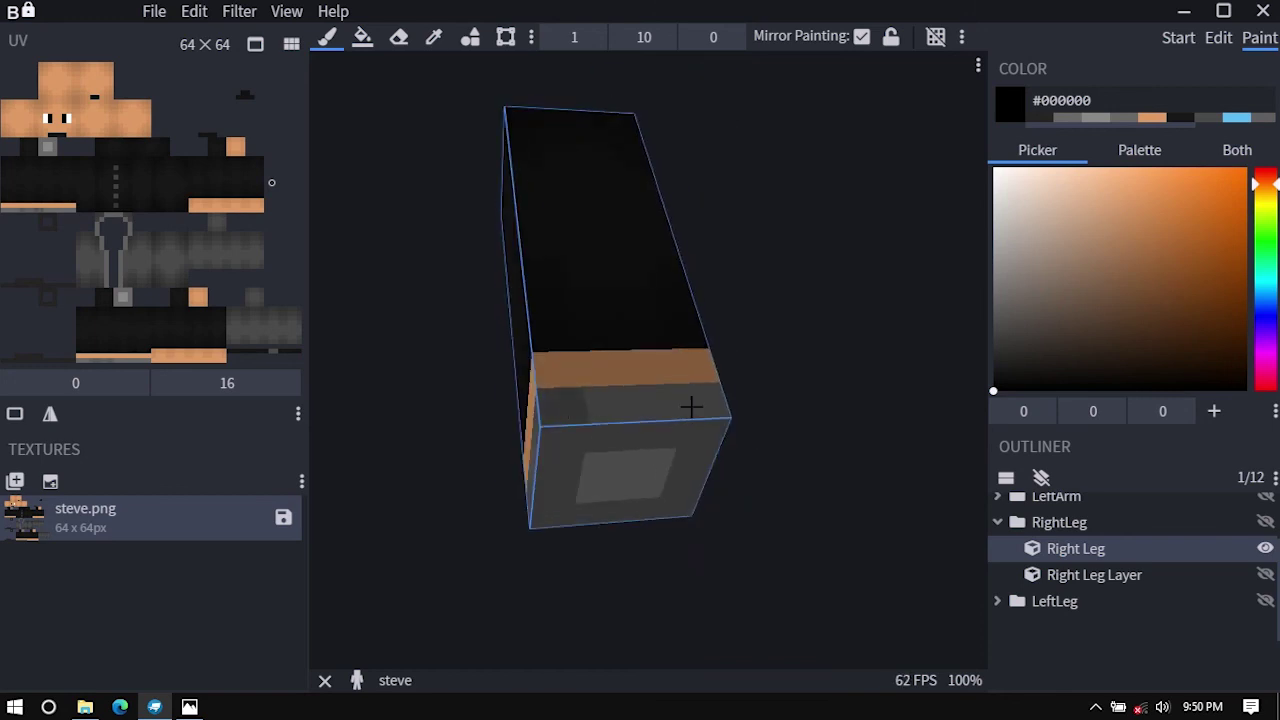
left_click(697, 406)
left_click_drag(460, 415, 583, 431)
left_click(583, 436)
left_click_drag(712, 446, 669, 446)
left_click_drag(510, 420, 640, 450)
left_click(620, 450)
left_click(750, 476)
left_click_drag(645, 540, 639, 352)
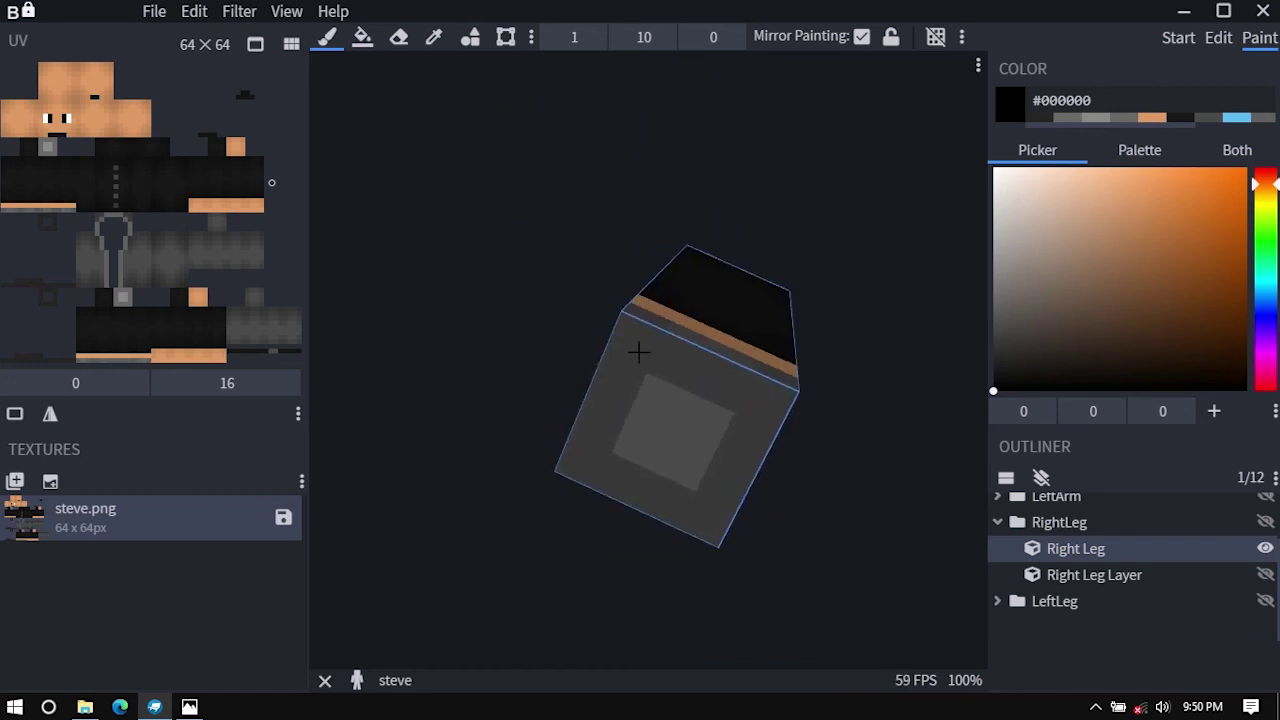
mouse_move(772, 450)
left_mouse_down()
mouse_move(771, 505)
mouse_move(660, 480)
left_mouse_up()
Show the Right Leg Layer and shade the corners of its dark shoe.
left_click(1265, 574)
scroll(757, 515, "up", 3)
mouse_move(561, 465)
left_mouse_down()
mouse_move(616, 467)
mouse_move(620, 432)
left_mouse_up()
left_click_drag(772, 484, 609, 480)
scroll(609, 480, "down", 3)
left_click_drag(480, 452, 610, 505)
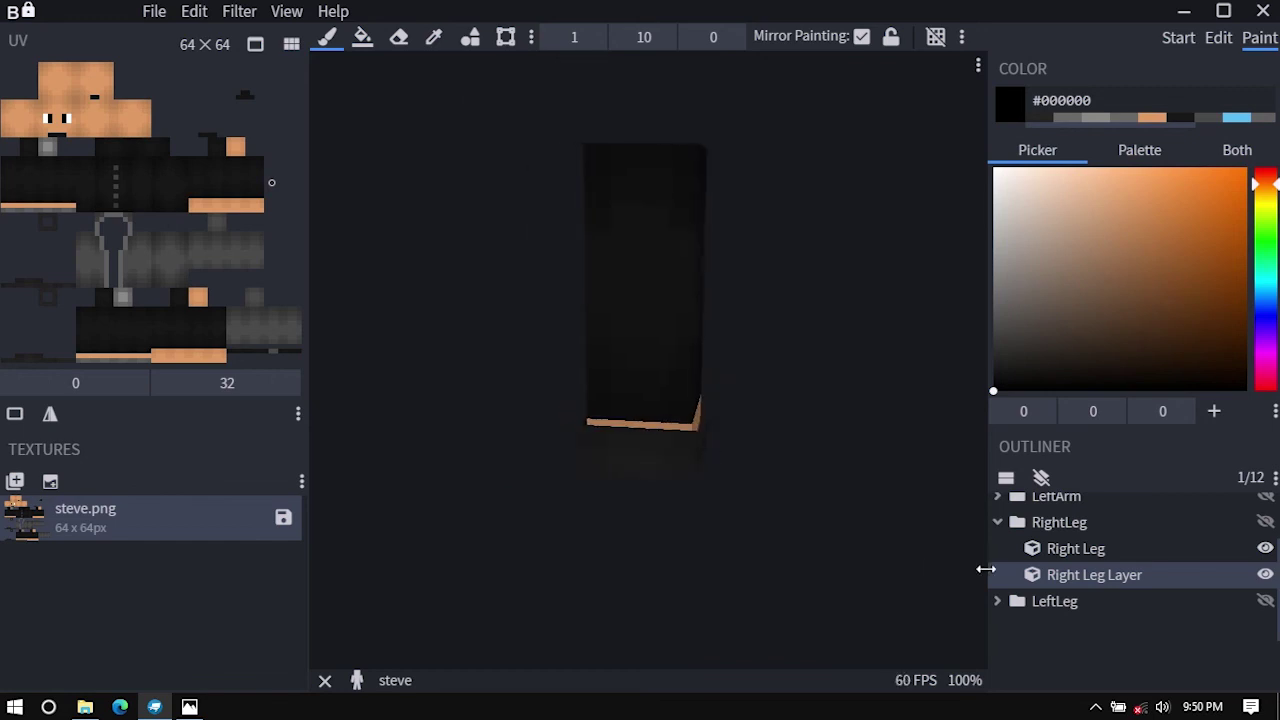
Make the head, body, both arms and both legs visible again.
left_click(1266, 601)
left_click(1266, 522)
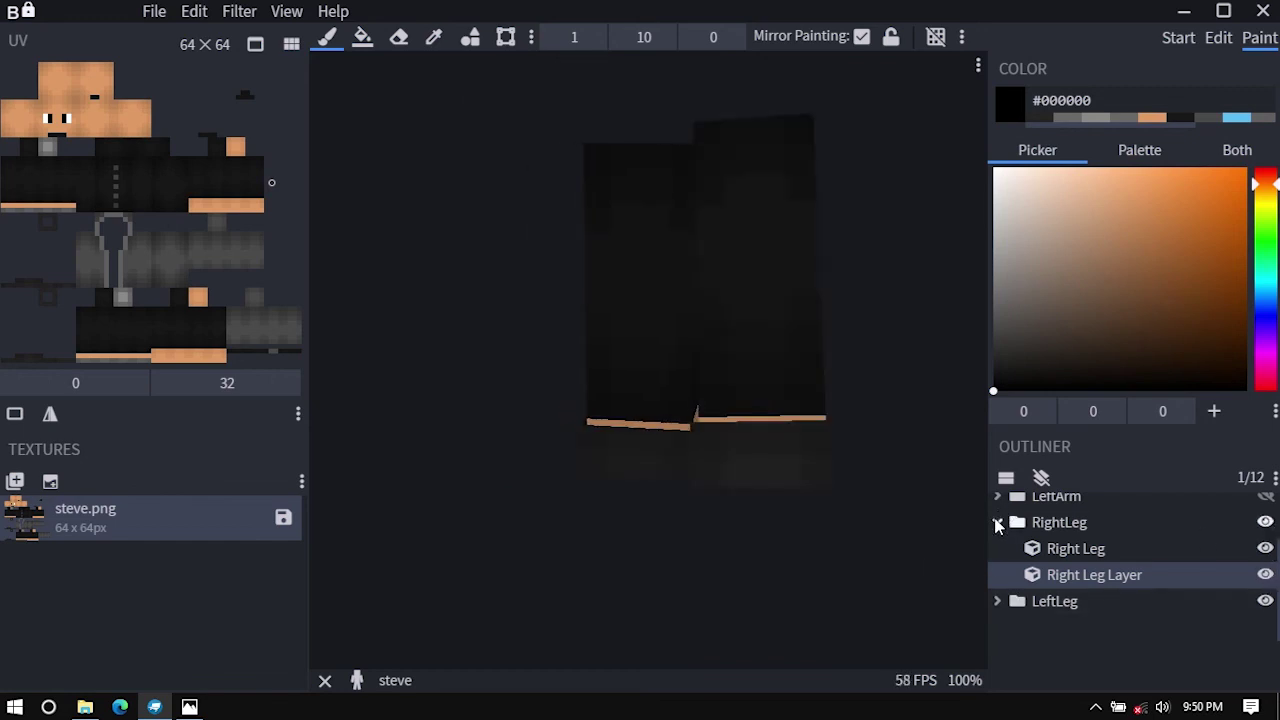
left_click(997, 522)
scroll(1171, 588, "up", 2)
left_click(1265, 506)
left_click(1265, 532)
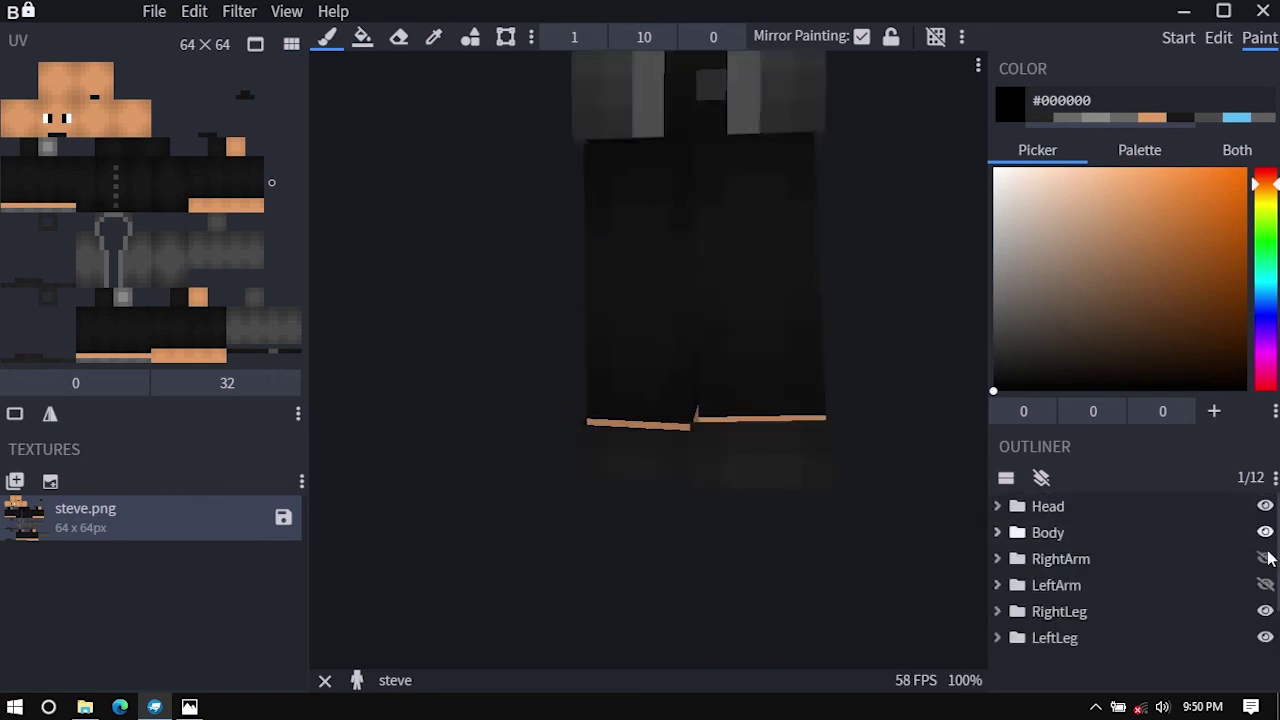
left_click(1265, 558)
left_click(1265, 585)
Examine the complete shaded character and compare it with the reference photo in Photos.
scroll(853, 518, "down", 3)
scroll(853, 518, "down", 2)
left_click_drag(853, 518, 813, 550)
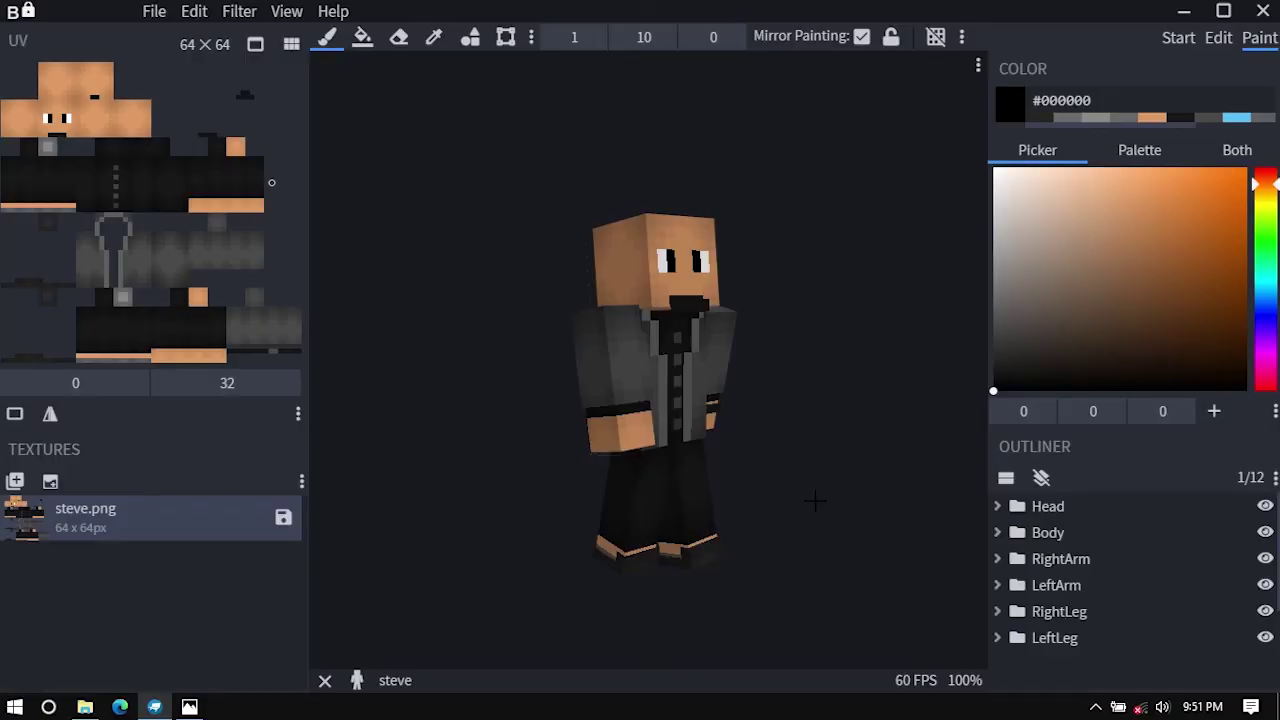
mouse_move(815, 501)
left_mouse_down()
mouse_move(580, 510)
mouse_move(595, 430)
mouse_move(880, 426)
mouse_move(999, 525)
mouse_move(749, 517)
mouse_move(810, 510)
left_mouse_up()
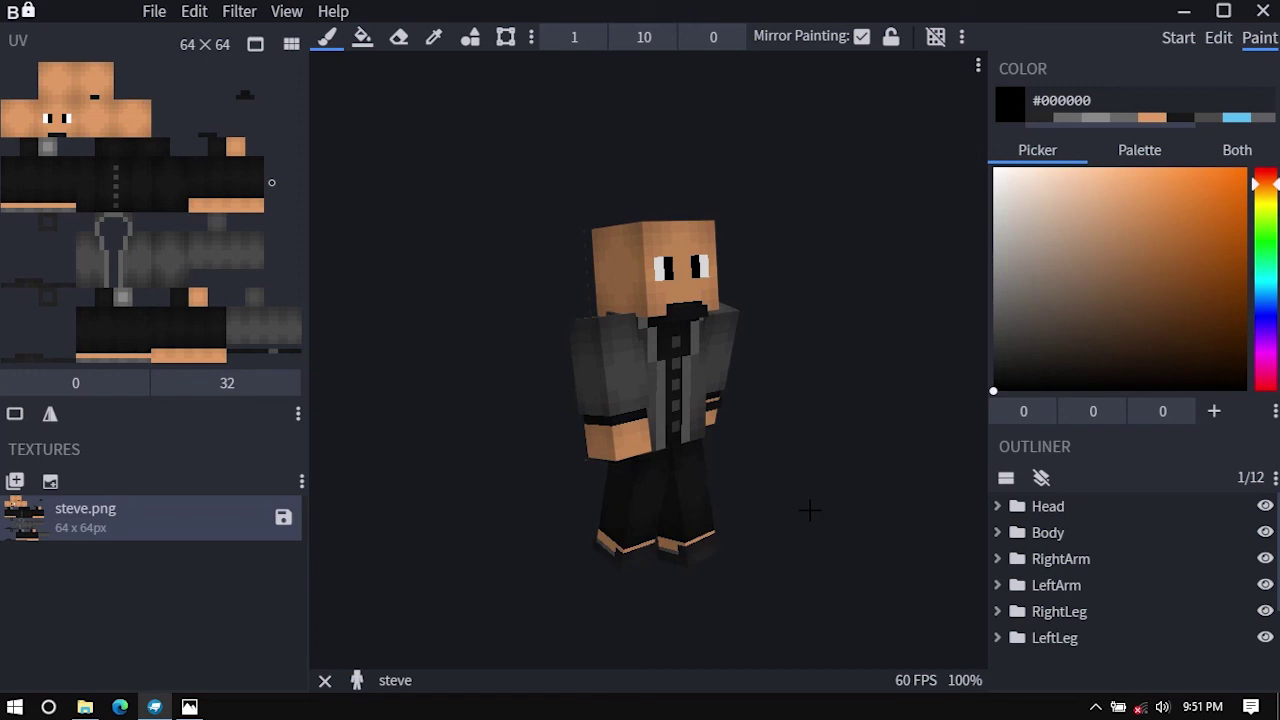
scroll(808, 510, "up", 2)
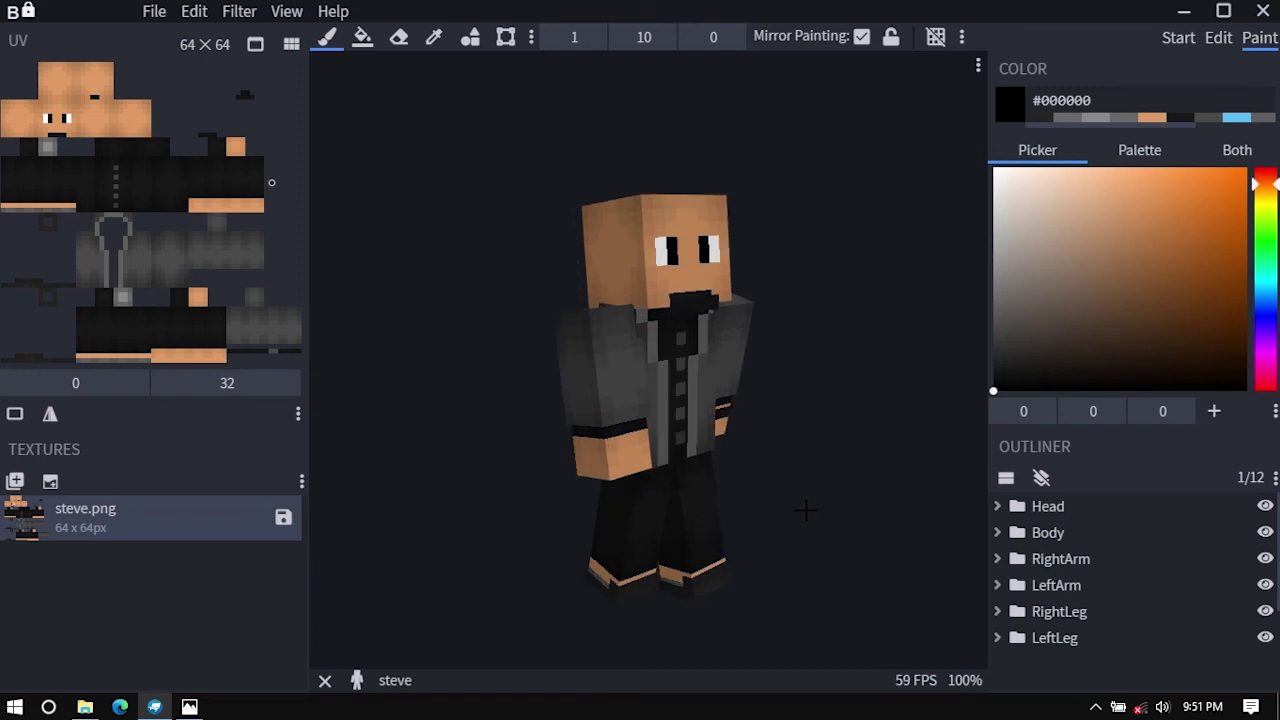
scroll(806, 510, "up", 2)
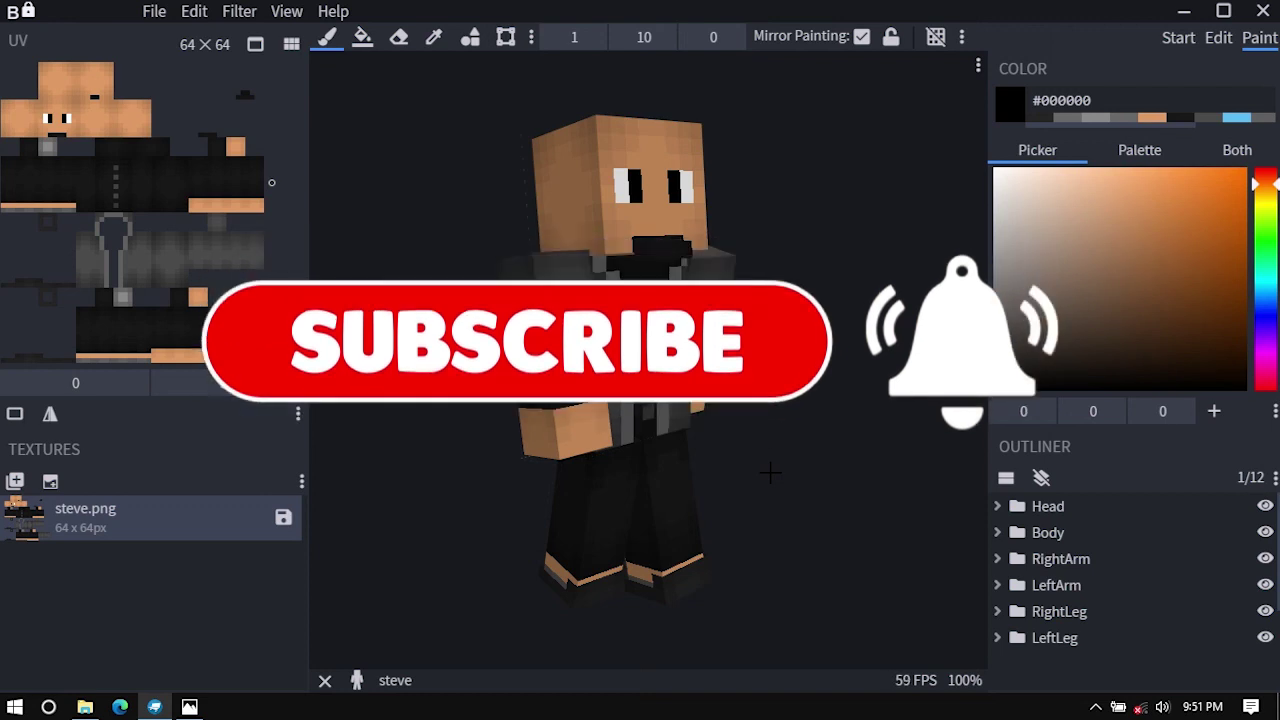
left_click(189, 706)
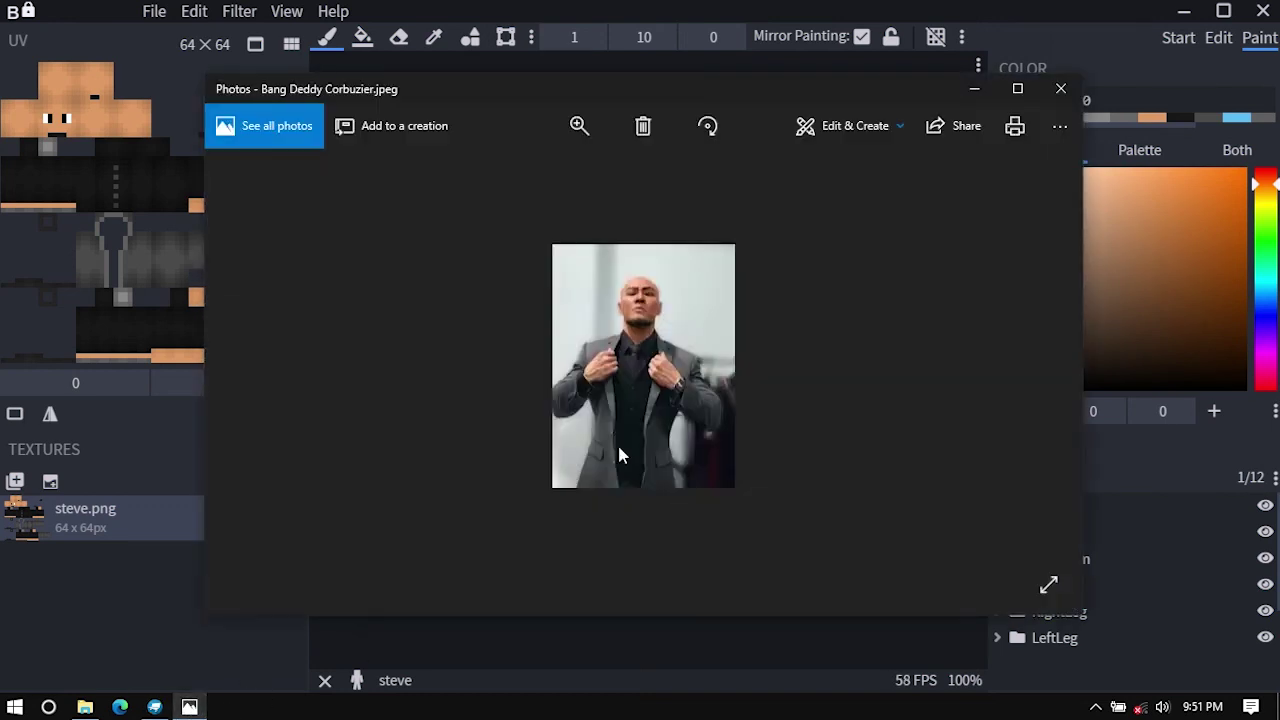
left_click(1061, 96)
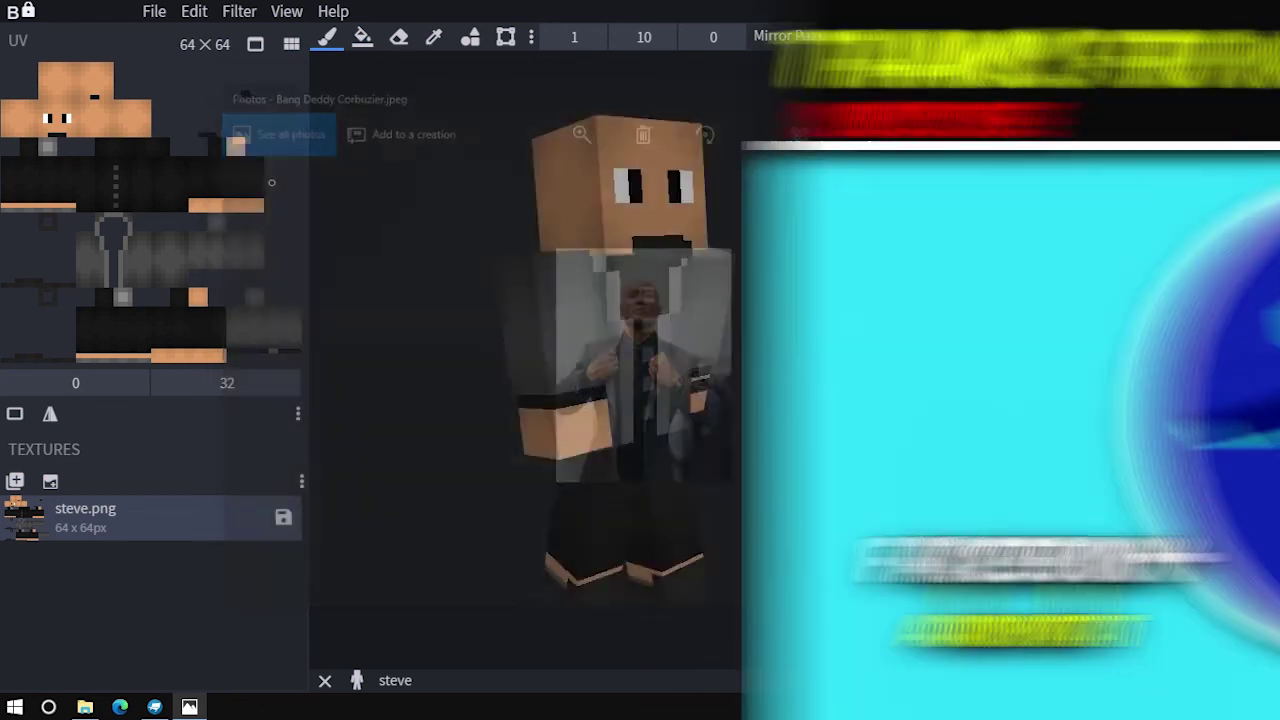